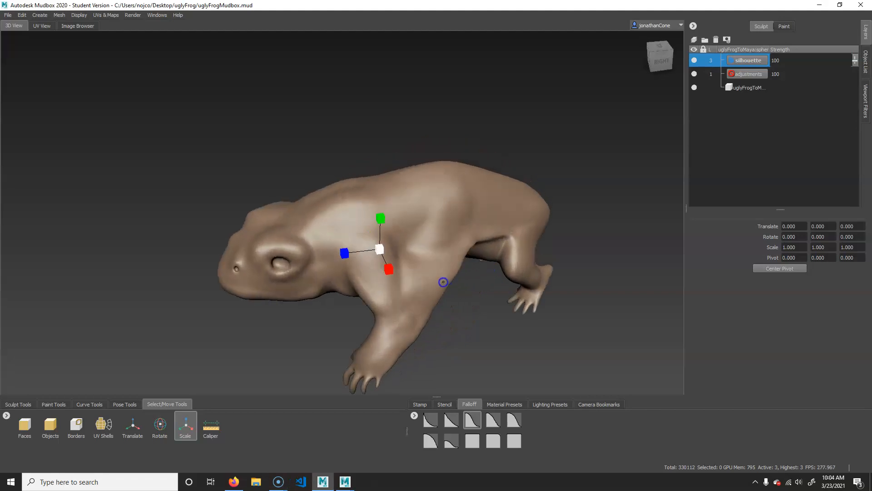
# Activate the Sculpt brush for the frog mesh
pyautogui.click(19, 404)
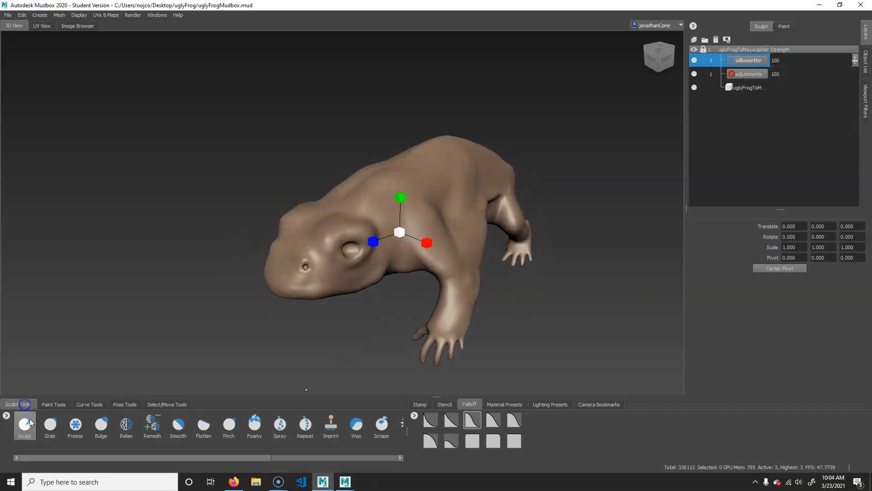
pyautogui.click(25, 424)
pyautogui.moveTo(520, 150)
pyautogui.keyDown('alt'); pyautogui.mouseDown()
pyautogui.moveTo(365, 273)
pyautogui.moveTo(272, 262)
pyautogui.mouseUp(); pyautogui.keyUp('alt')
pyautogui.keyDown('alt'); pyautogui.moveTo(273, 262); pyautogui.dragTo(384, 250, button='right'); pyautogui.keyUp('alt')
pyautogui.keyDown('alt'); pyautogui.moveTo(384, 250); pyautogui.dragTo(349, 263, button='middle'); pyautogui.keyUp('alt')
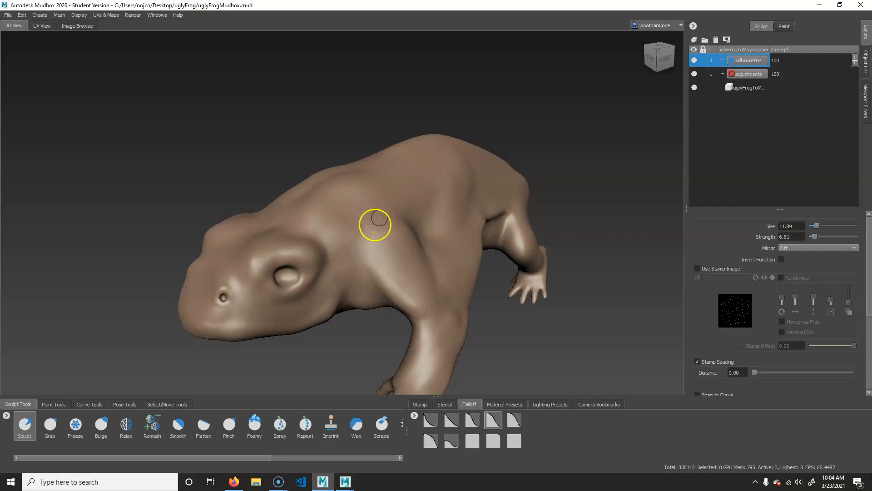
# Create a sphere mesh primitive in the frog scene
pyautogui.click(39, 15)
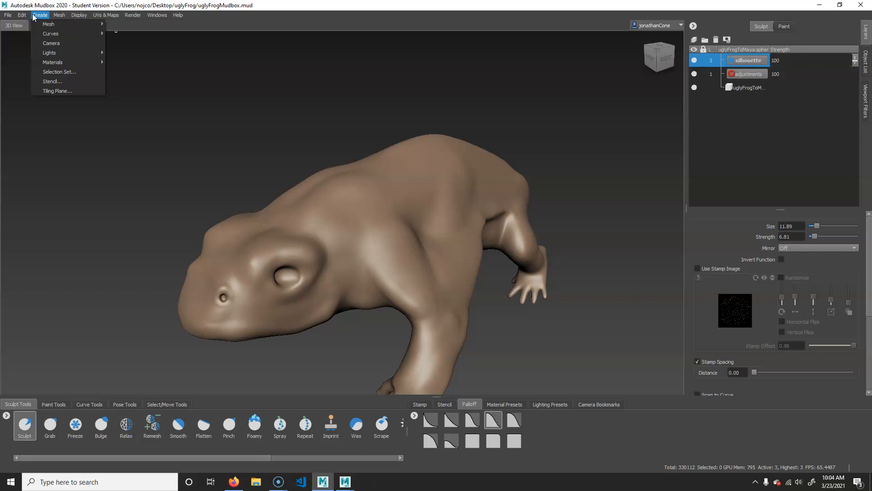
pyautogui.click(48, 24)
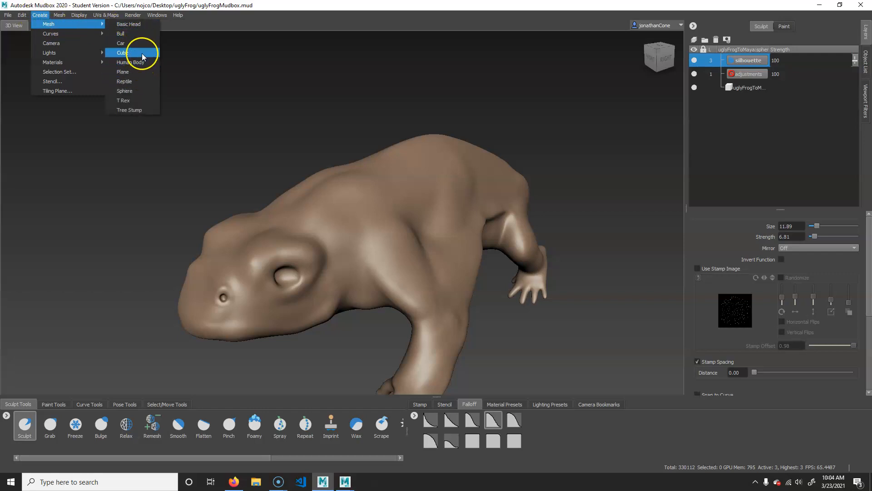
pyautogui.click(135, 91)
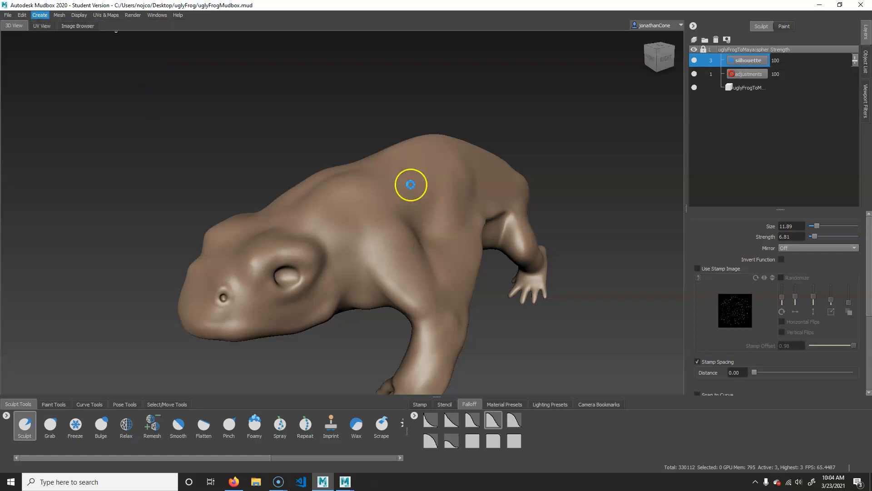
# Translate the sphere onto the frog's eye socket, to about X 142.373 and Z 304.534
pyautogui.click(174, 404)
pyautogui.click(134, 423)
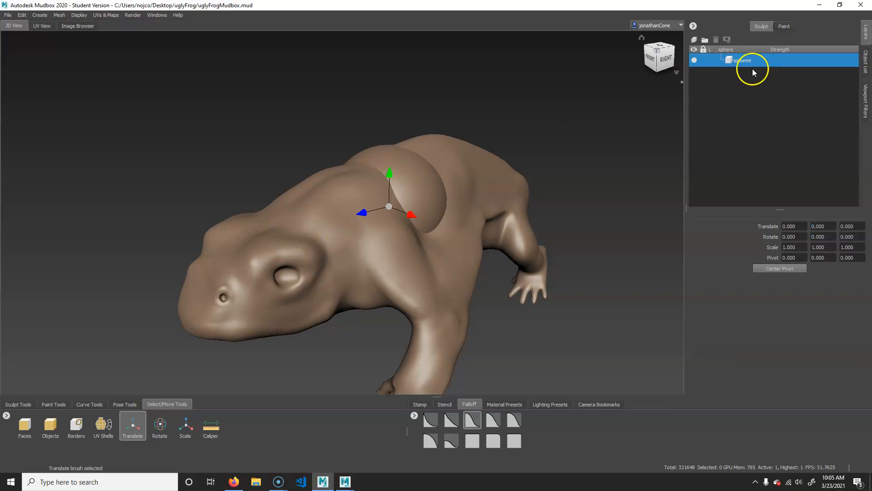
pyautogui.moveTo(363, 212); pyautogui.dragTo(231, 306)
pyautogui.click(865, 61)
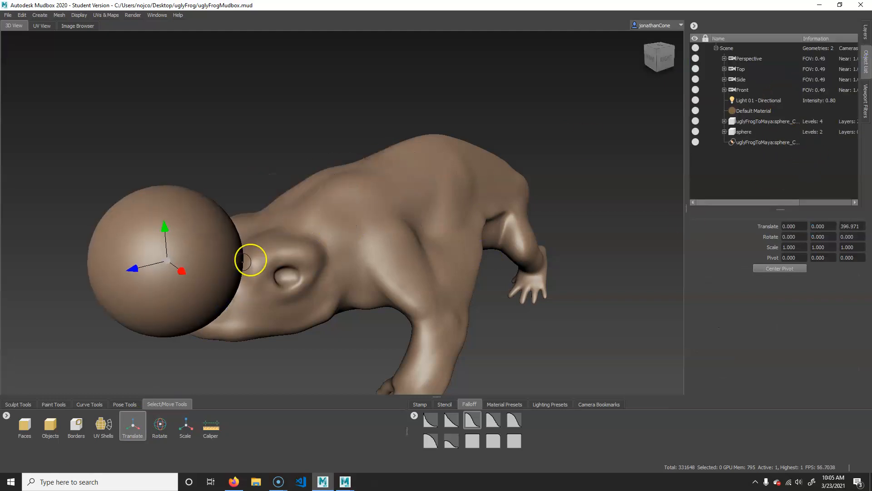
pyautogui.moveTo(185, 272); pyautogui.dragTo(292, 309)
pyautogui.moveTo(352, 314); pyautogui.dragTo(255, 350)
# Scale the sphere down uniformly to about 0.278 to approximate the eye's size
pyautogui.click(185, 425)
pyautogui.moveTo(280, 278); pyautogui.dragTo(337, 315)
pyautogui.moveTo(280, 277); pyautogui.dragTo(422, 427)
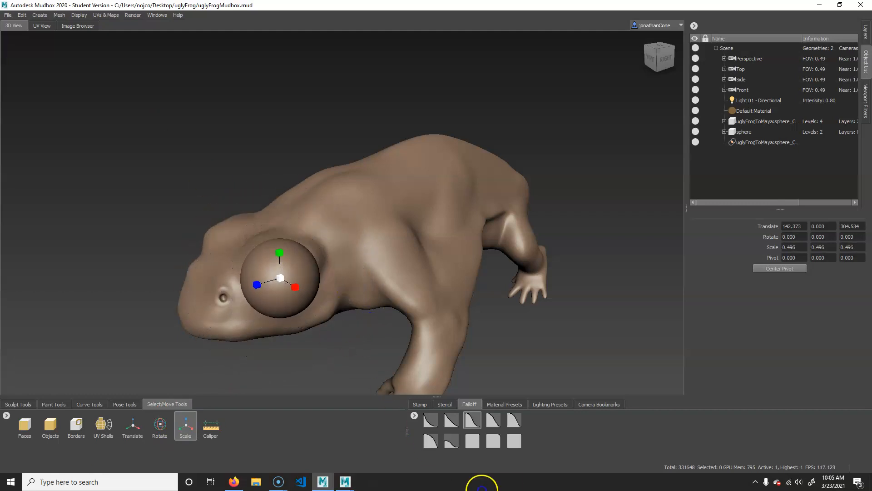
pyautogui.moveTo(293, 284); pyautogui.dragTo(310, 323)
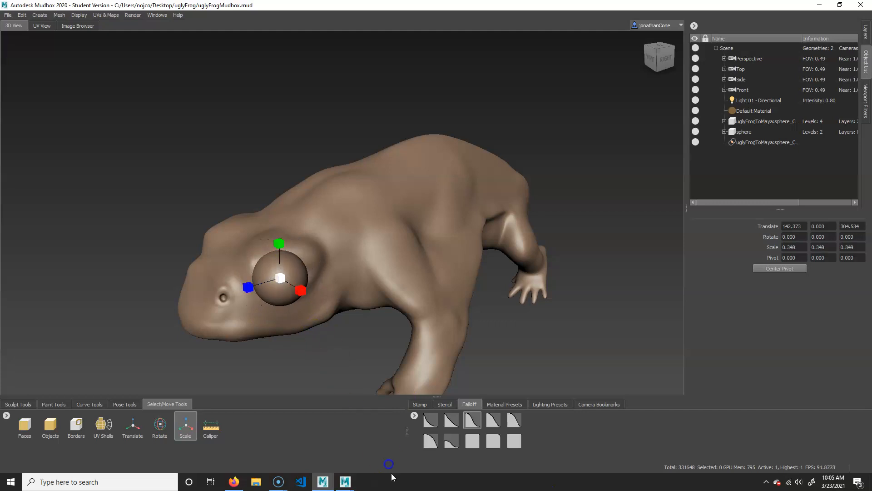
pyautogui.moveTo(280, 278); pyautogui.dragTo(538, 480)
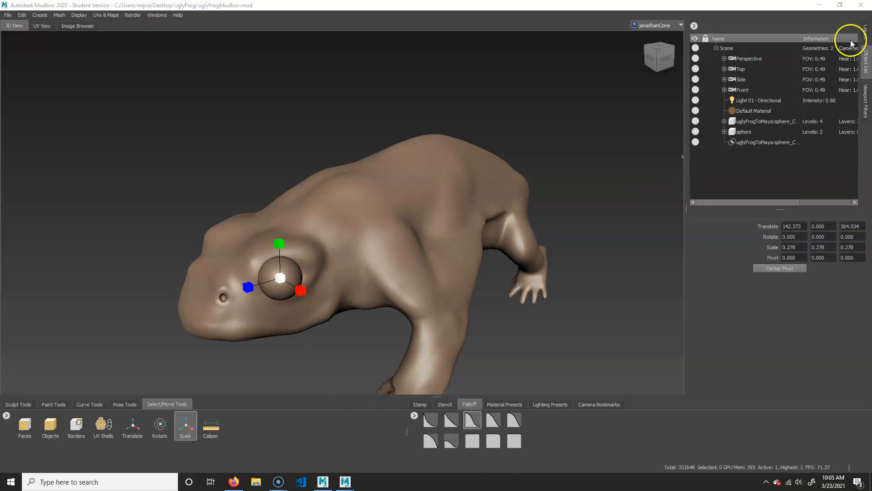
# Delete the sphere object from the scene
pyautogui.click(864, 31)
pyautogui.click(866, 62)
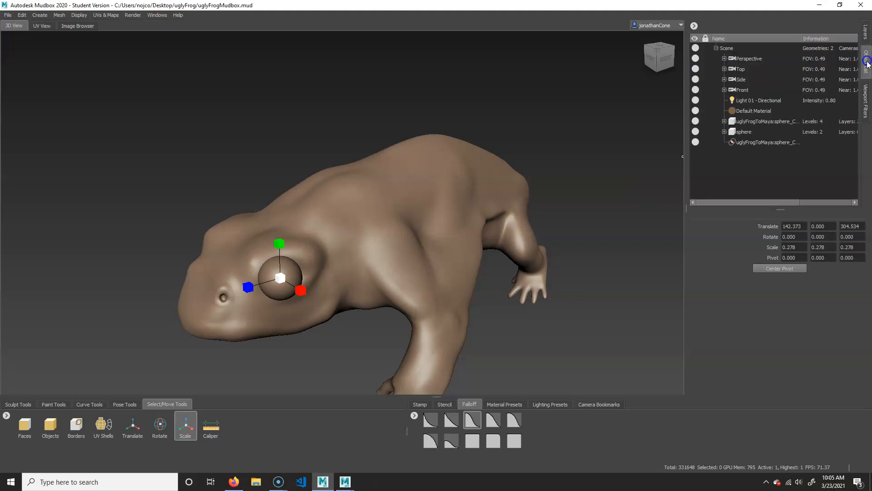
pyautogui.click(742, 133)
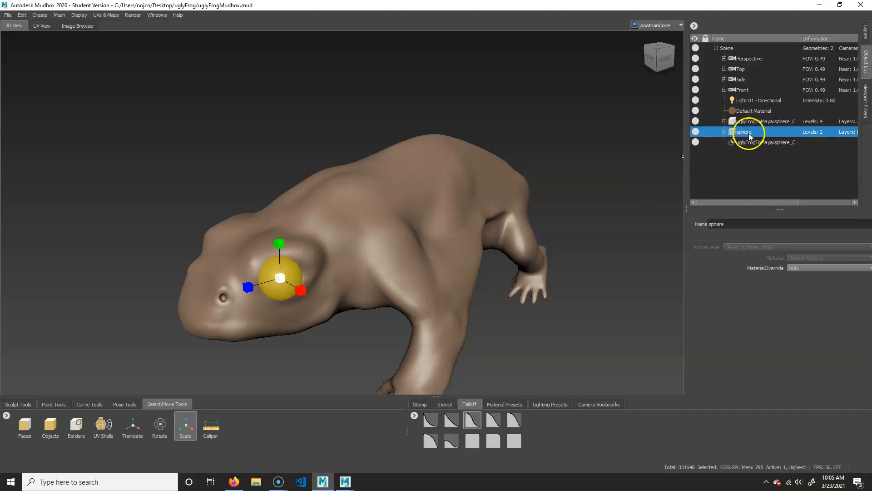
pyautogui.press('Delete')
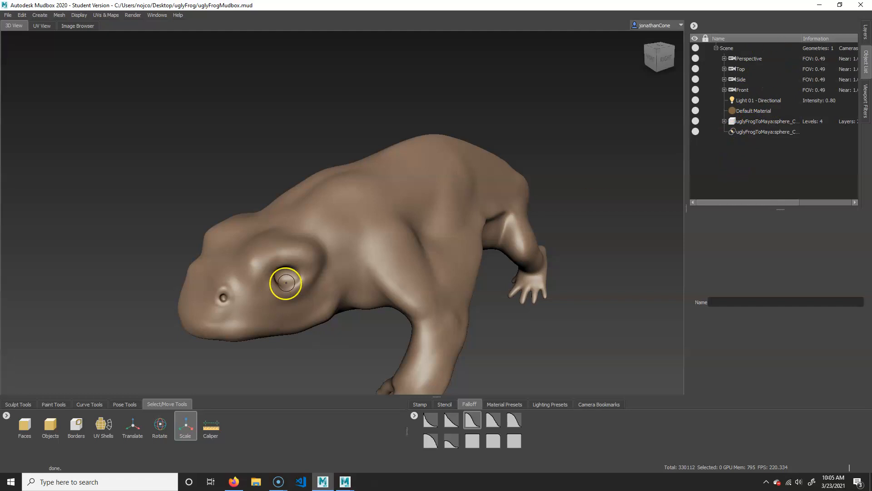
# Step the frog mesh down to its lowest subdivision level, level 0
pyautogui.moveTo(382, 286)
pyautogui.keyDown('alt'); pyautogui.mouseDown()
pyautogui.moveTo(386, 175)
pyautogui.moveTo(384, 272)
pyautogui.mouseUp(); pyautogui.keyUp('alt')
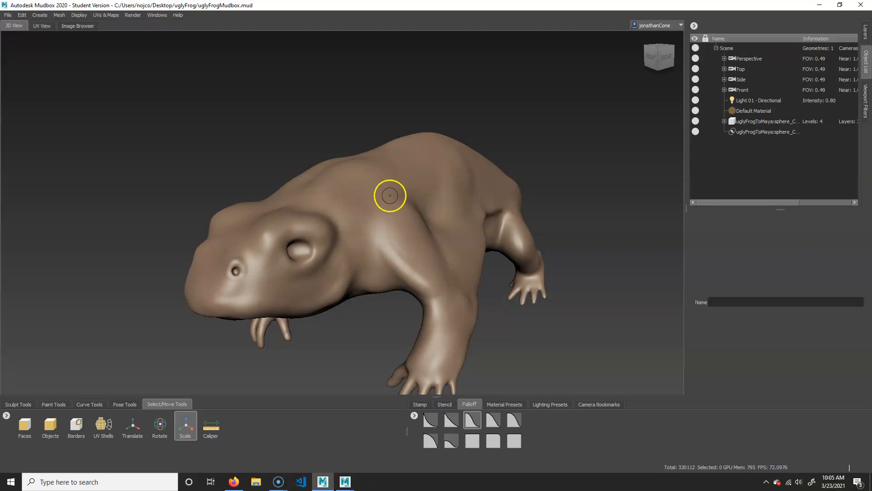
pyautogui.keyDown('alt'); pyautogui.moveTo(363, 309); pyautogui.dragTo(416, 237); pyautogui.keyUp('alt')
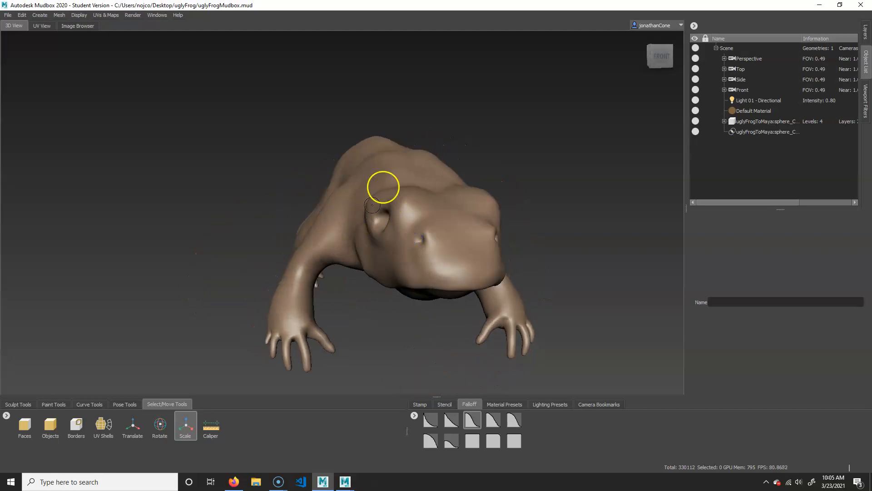
pyautogui.keyDown('alt'); pyautogui.moveTo(523, 229); pyautogui.dragTo(370, 218); pyautogui.keyUp('alt')
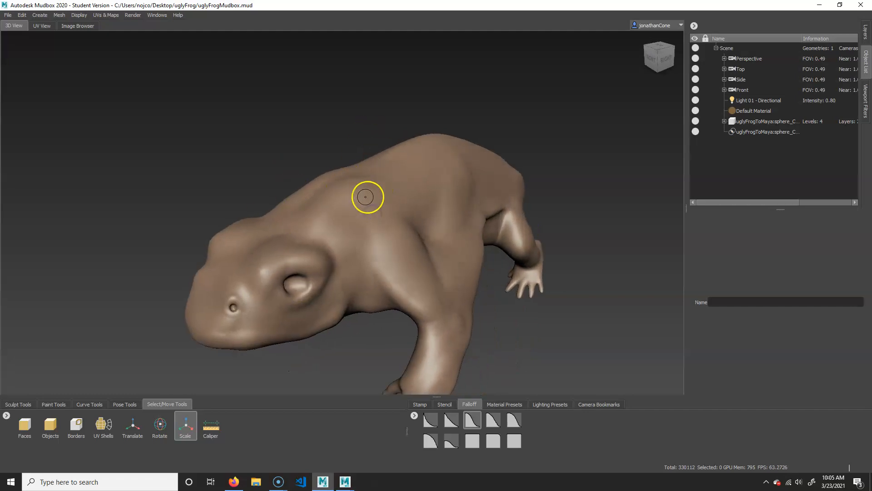
pyautogui.press('pagedown')
pyautogui.press('pagedown')
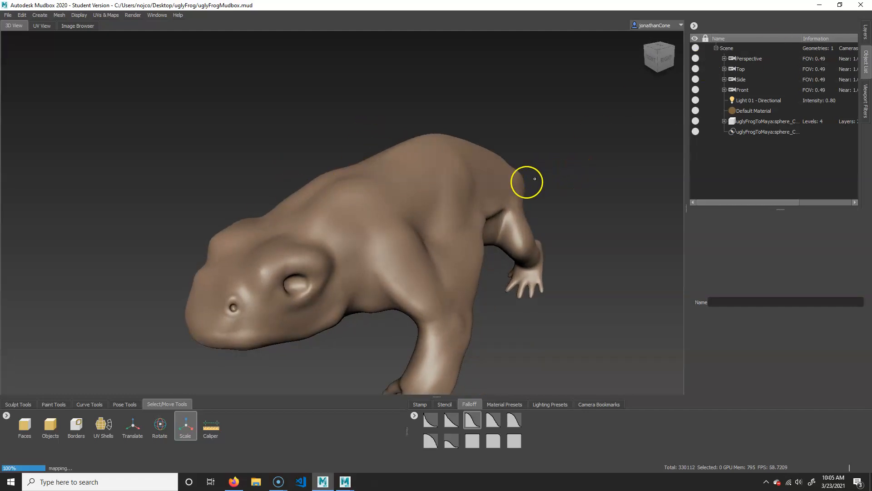
pyautogui.press('pagedown')
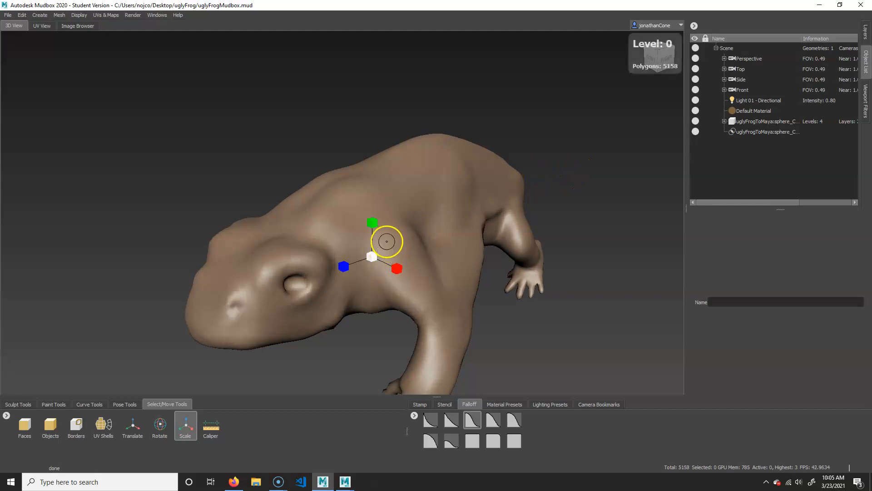
pyautogui.moveTo(366, 222)
pyautogui.keyDown('alt'); pyautogui.mouseDown()
pyautogui.moveTo(395, 216)
pyautogui.moveTo(369, 217)
pyautogui.mouseUp(); pyautogui.keyUp('alt')
# Select the frog mesh, open its export as an OBJ file and cancel without saving
pyautogui.click(9, 15)
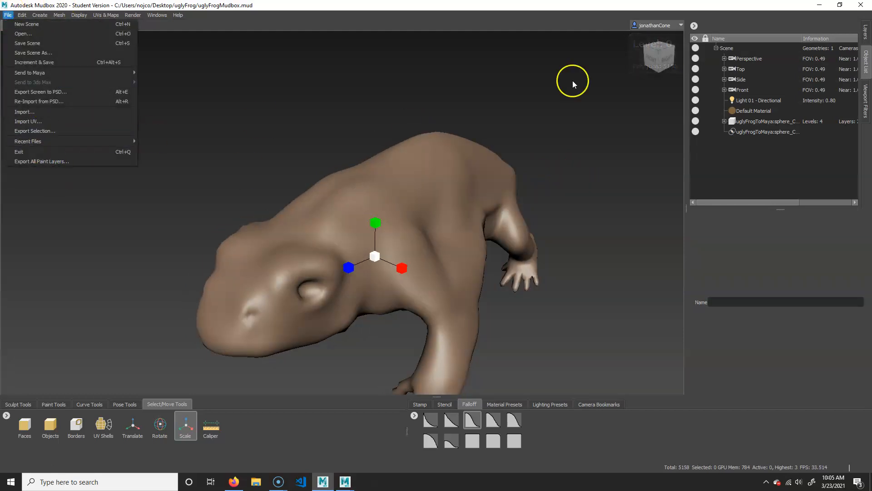
pyautogui.click(759, 121)
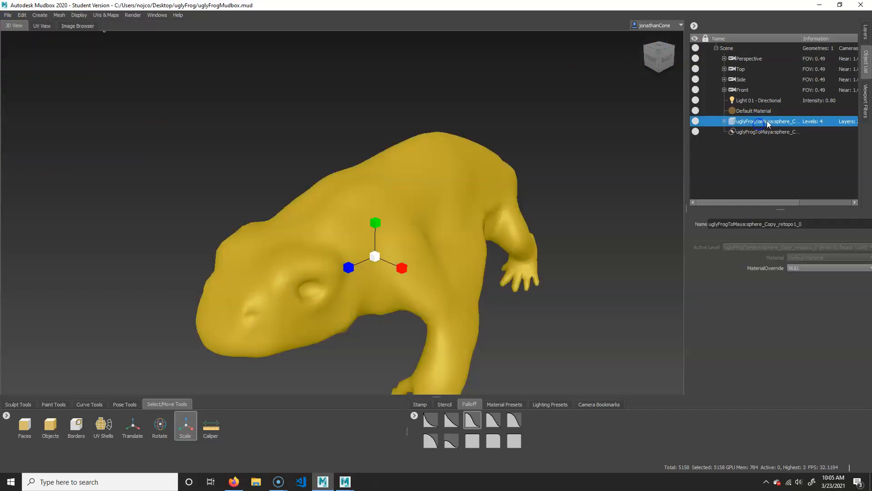
pyautogui.click(9, 16)
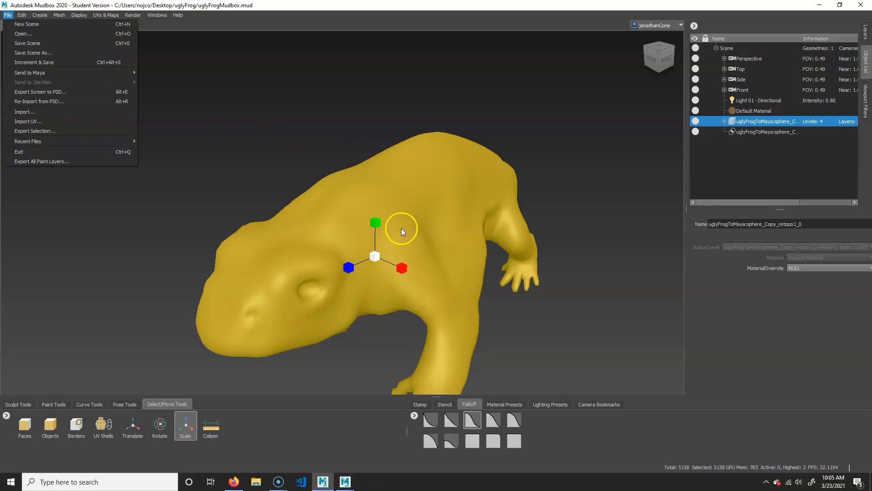
pyautogui.click(86, 131)
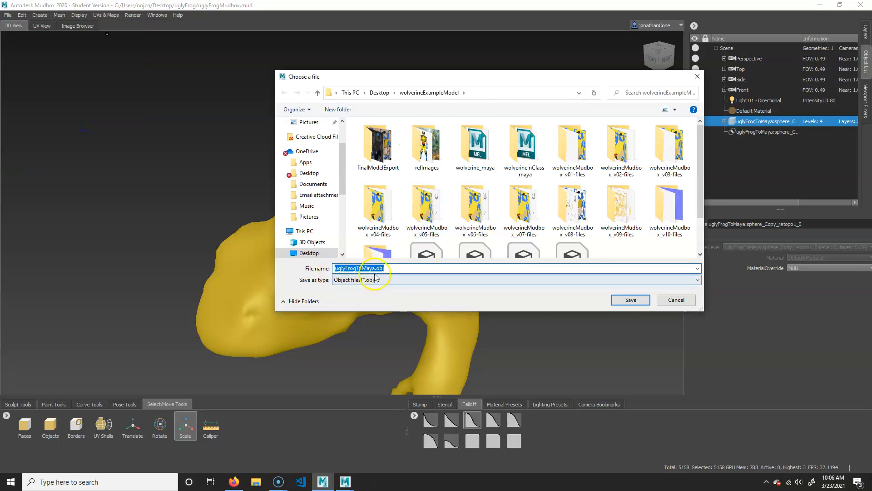
pyautogui.click(676, 299)
# Switch to Maya and import uglyFrogMayaToMudbox.obj from the uglyFrog folder on the Desktop
pyautogui.moveTo(345, 481)
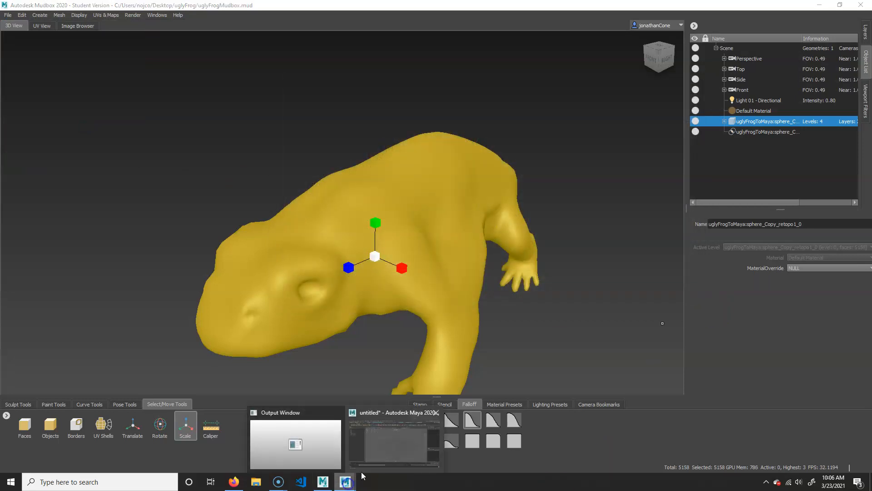
pyautogui.click(394, 439)
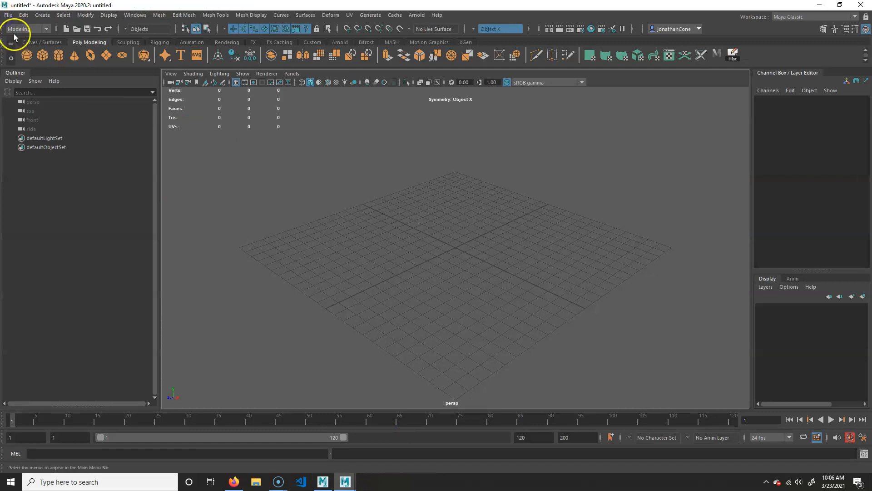
pyautogui.click(8, 15)
pyautogui.click(35, 115)
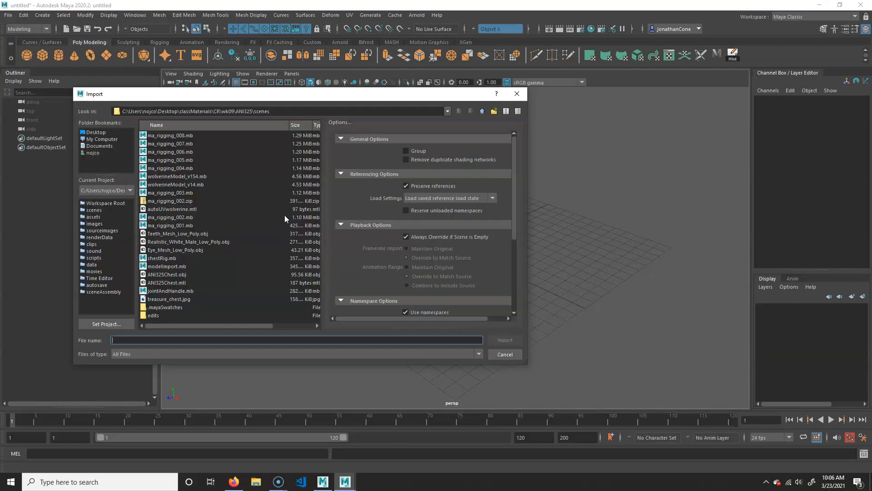
pyautogui.click(97, 132)
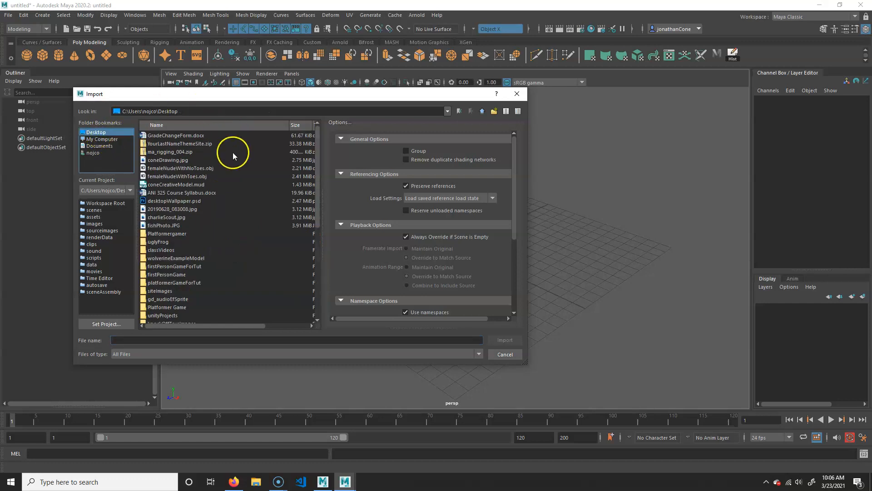
pyautogui.scroll(-7, 167, 227)
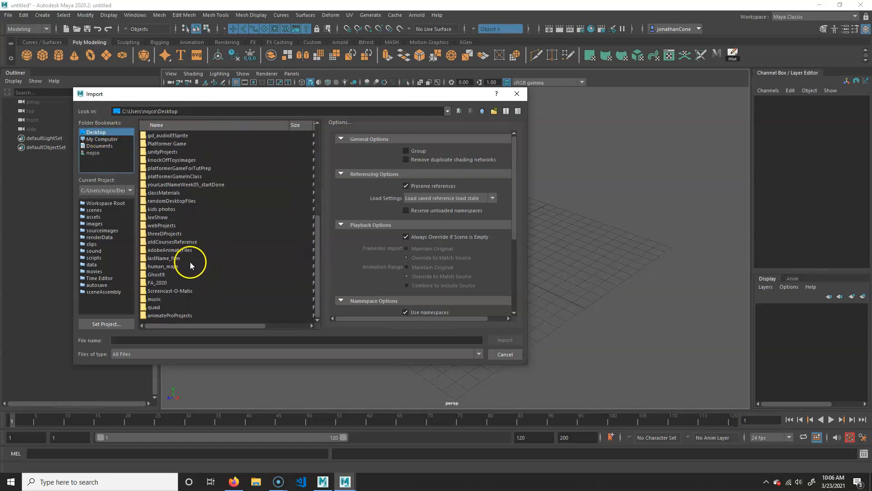
pyautogui.scroll(4, 180, 291)
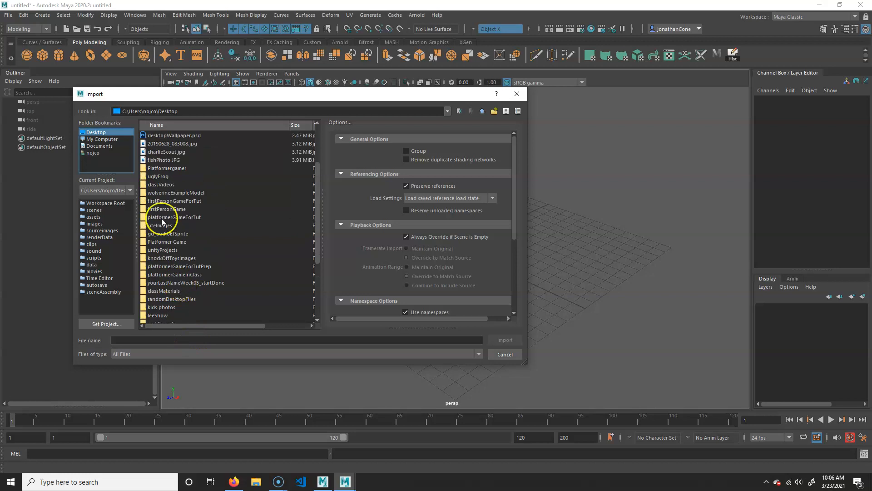
pyautogui.doubleClick(157, 177)
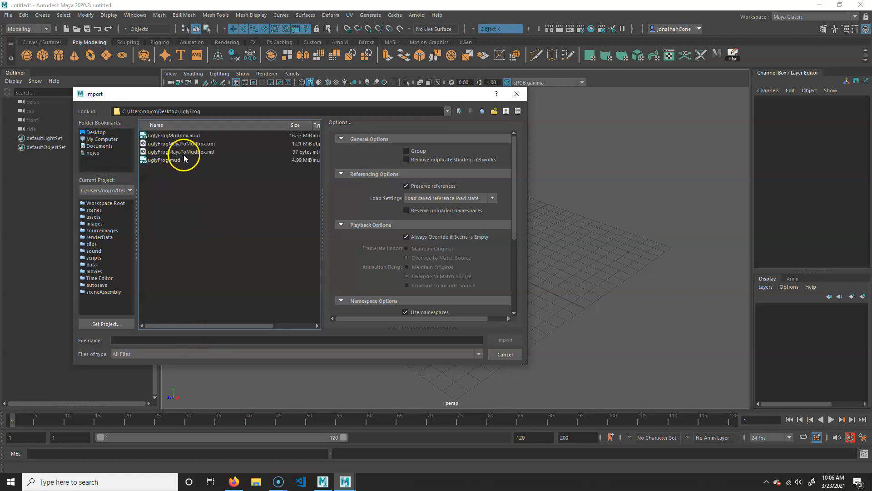
pyautogui.click(183, 151)
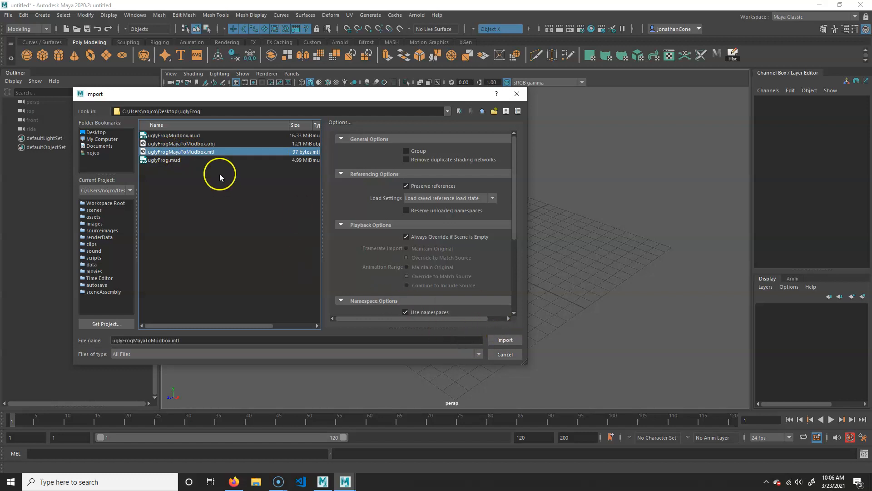
pyautogui.click(215, 144)
pyautogui.click(511, 338)
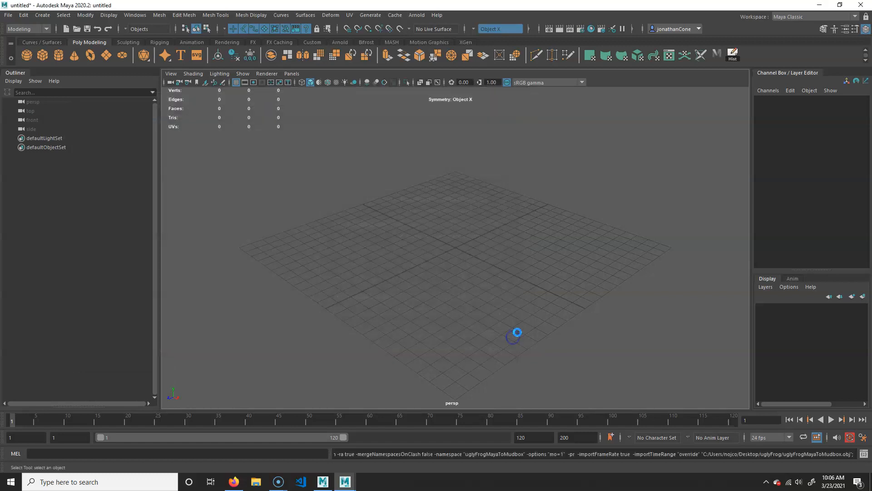
# Select the imported frog mesh and examine its head and body from several angles
pyautogui.keyDown('alt'); pyautogui.moveTo(635, 235); pyautogui.dragTo(327, 217, button='right'); pyautogui.keyUp('alt')
pyautogui.keyDown('alt'); pyautogui.moveTo(327, 216); pyautogui.dragTo(477, 284); pyautogui.keyUp('alt')
pyautogui.click(353, 281)
pyautogui.keyDown('alt'); pyautogui.moveTo(353, 281); pyautogui.dragTo(442, 276, button='right'); pyautogui.keyUp('alt')
pyautogui.keyDown('alt'); pyautogui.moveTo(442, 276); pyautogui.dragTo(441, 245, button='middle'); pyautogui.keyUp('alt')
pyautogui.keyDown('alt'); pyautogui.moveTo(441, 245); pyautogui.dragTo(494, 178); pyautogui.keyUp('alt')
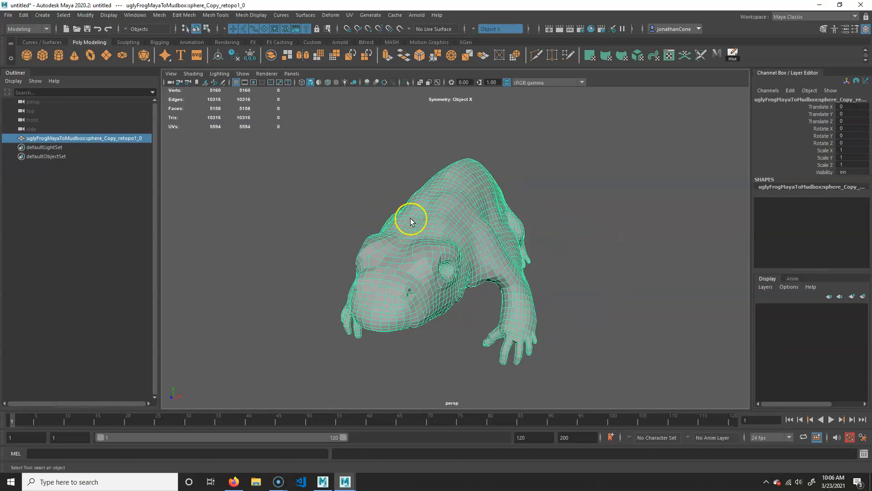
pyautogui.keyDown('alt'); pyautogui.moveTo(445, 224); pyautogui.dragTo(473, 248); pyautogui.keyUp('alt')
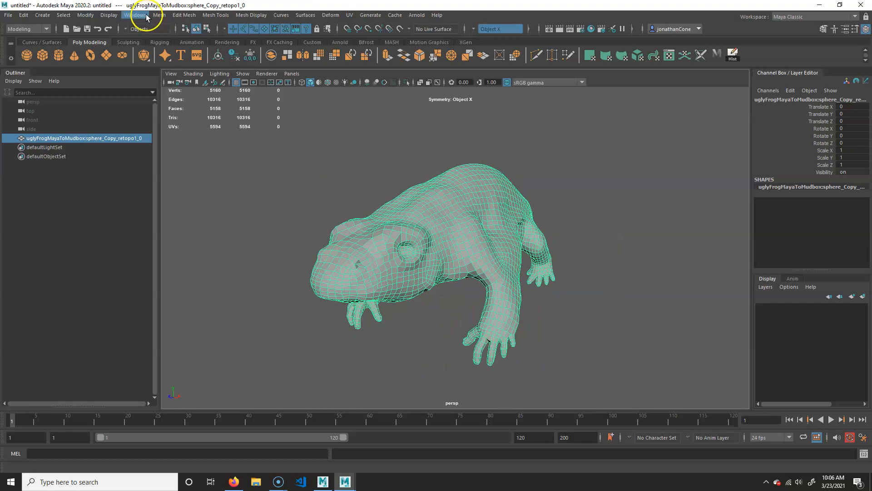
# Create a polygon sphere in the frog scene
pyautogui.click(26, 55)
pyautogui.keyDown('alt'); pyautogui.moveTo(473, 243); pyautogui.dragTo(405, 265); pyautogui.keyUp('alt')
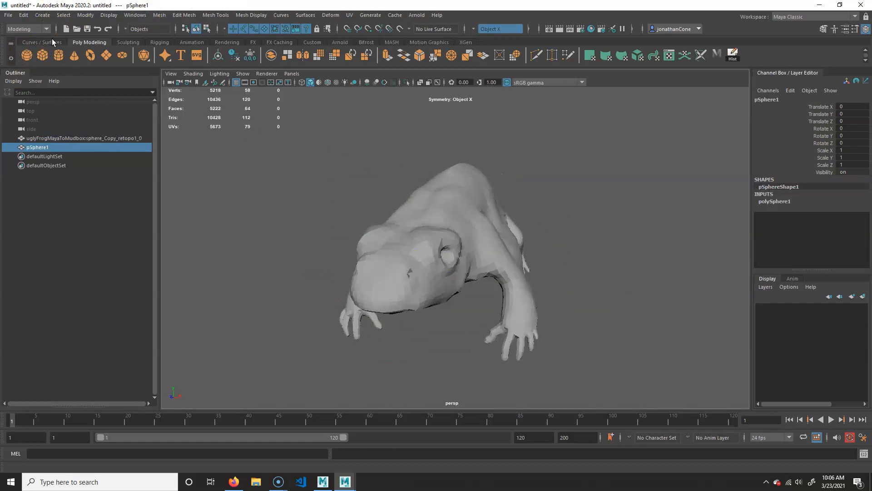
pyautogui.click(43, 15)
pyautogui.moveTo(69, 47)
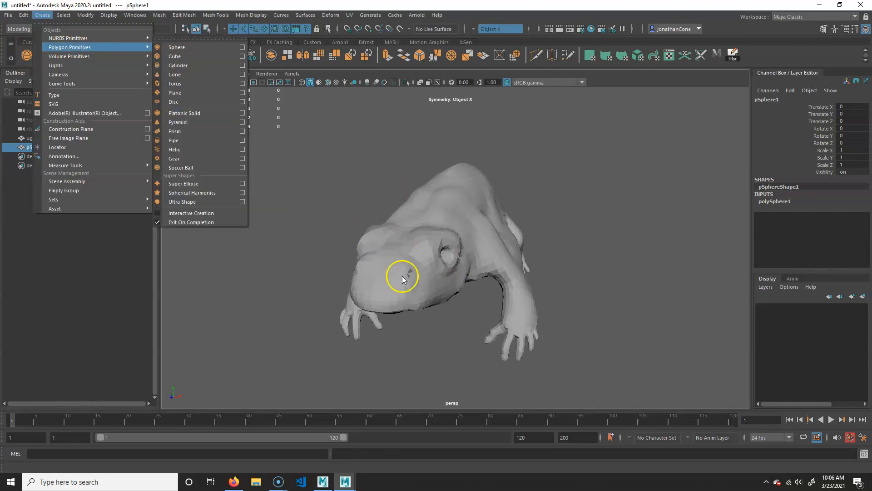
# Move the new sphere out beside the frog's head, to about X 110.5 and Z 272.1
pyautogui.keyDown('alt'); pyautogui.moveTo(402, 277); pyautogui.dragTo(531, 287); pyautogui.keyUp('alt')
pyautogui.keyDown('alt'); pyautogui.moveTo(553, 273); pyautogui.dragTo(495, 271, button='right'); pyautogui.keyUp('alt')
pyautogui.press('w')
pyautogui.keyDown('alt'); pyautogui.moveTo(511, 212); pyautogui.dragTo(296, 242); pyautogui.keyUp('alt')
pyautogui.moveTo(365, 298); pyautogui.dragTo(422, 293)
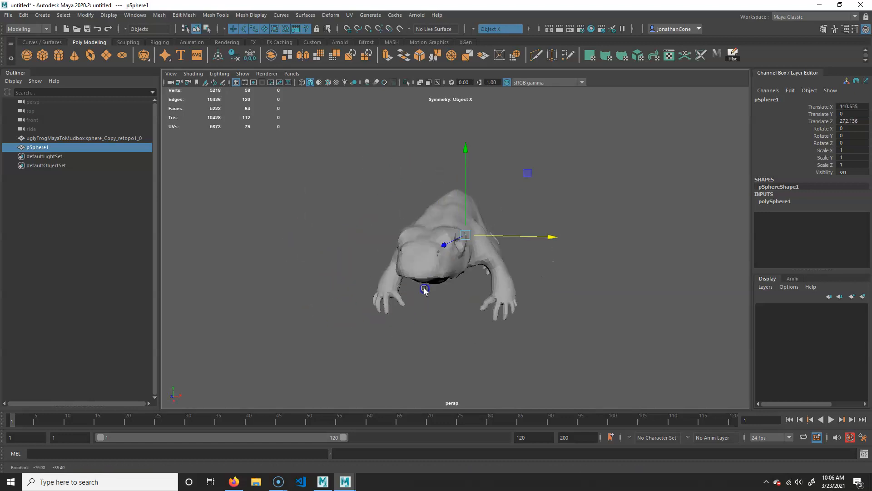
# Scale the sphere uniformly to about 23.8 and move it toward the eye socket, to about X 87.2 and Y -27.5
pyautogui.keyDown('alt'); pyautogui.moveTo(423, 292); pyautogui.dragTo(439, 271, button='right'); pyautogui.keyUp('alt')
pyautogui.keyDown('alt'); pyautogui.moveTo(440, 271); pyautogui.dragTo(447, 282, button='middle'); pyautogui.keyUp('alt')
pyautogui.press('r')
pyautogui.keyDown('alt'); pyautogui.moveTo(495, 234); pyautogui.dragTo(454, 246); pyautogui.keyUp('alt')
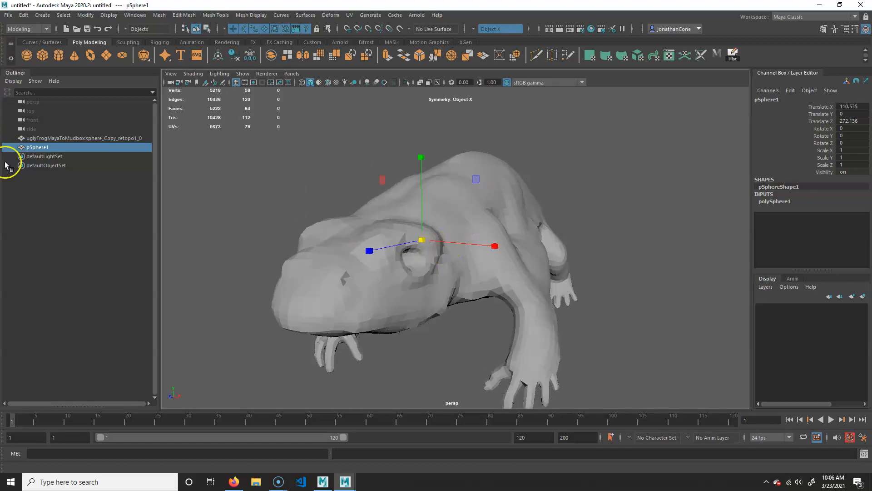
pyautogui.moveTo(424, 241); pyautogui.dragTo(476, 208)
pyautogui.press('w')
pyautogui.moveTo(550, 120); pyautogui.dragTo(535, 142)
pyautogui.keyDown('alt'); pyautogui.moveTo(546, 241); pyautogui.dragTo(501, 246); pyautogui.keyUp('alt')
# Rotate the eye sphere about its Z axis and set Rotate Z to exactly -90
pyautogui.press('e')
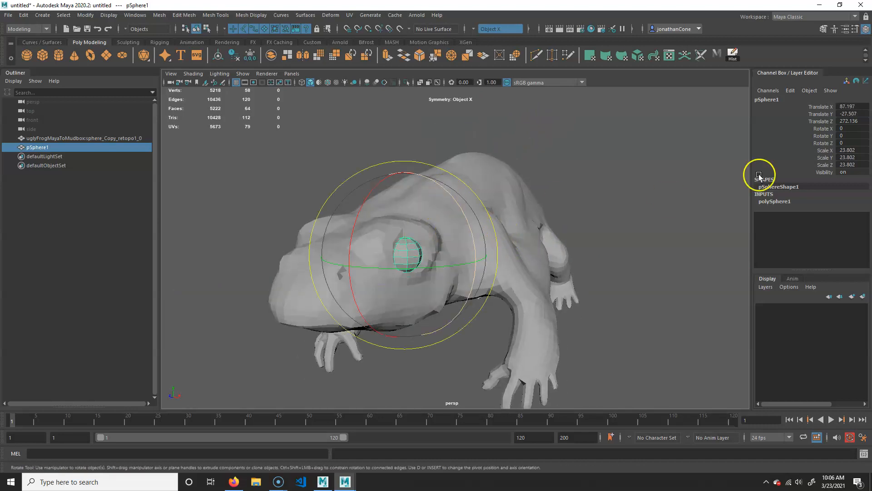
pyautogui.moveTo(444, 191); pyautogui.dragTo(497, 321)
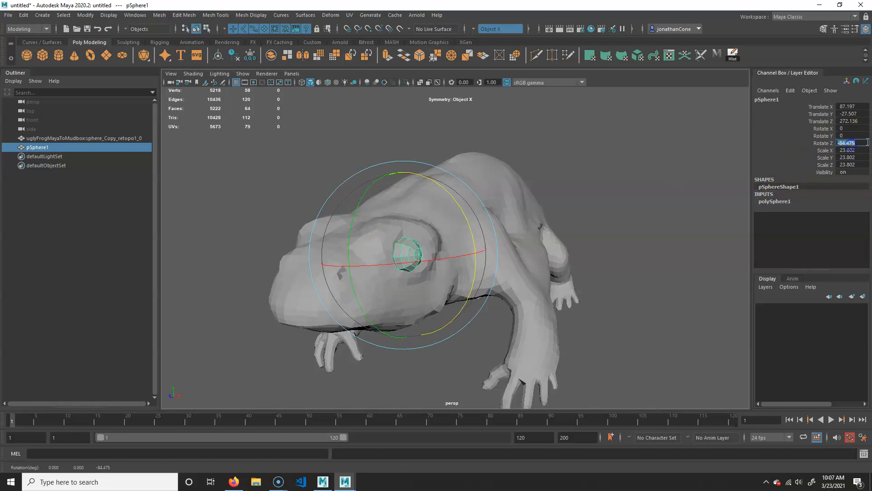
pyautogui.write('-90')
pyautogui.press('Return')
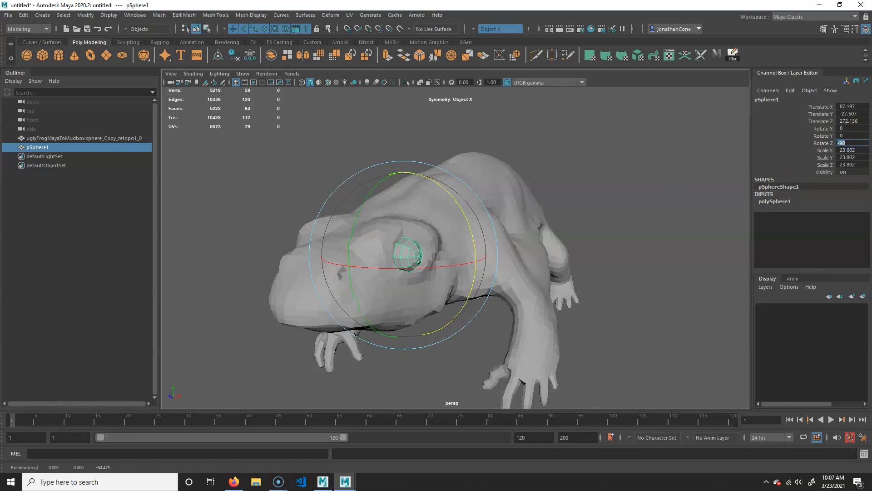
pyautogui.click(865, 30)
pyautogui.click(866, 29)
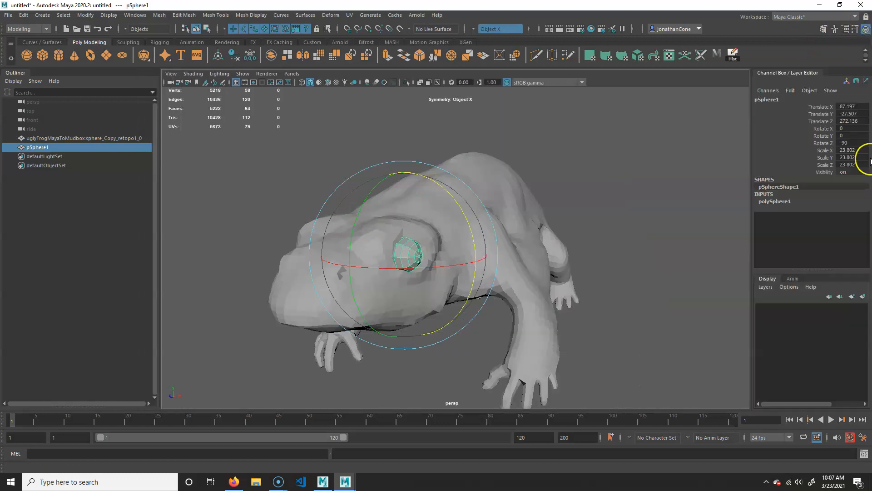
# Seat the eye sphere inside the frog's eye socket at about X 74.3, Y -33.2, Z 256.2
pyautogui.keyDown('alt'); pyautogui.moveTo(510, 286); pyautogui.dragTo(475, 295); pyautogui.keyUp('alt')
pyautogui.press('w')
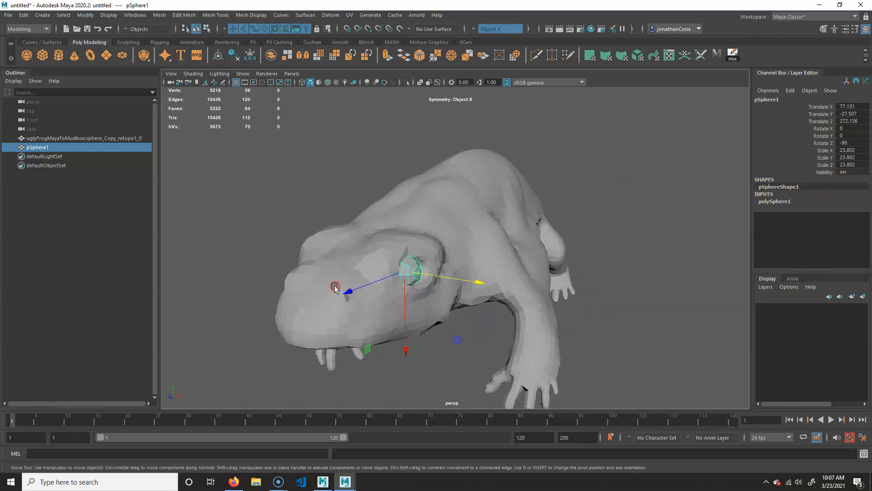
pyautogui.keyDown('alt'); pyautogui.moveTo(331, 288); pyautogui.dragTo(469, 260, button='right'); pyautogui.keyUp('alt')
pyautogui.keyDown('alt'); pyautogui.moveTo(469, 260); pyautogui.dragTo(413, 255); pyautogui.keyUp('alt')
pyautogui.keyDown('alt'); pyautogui.moveTo(284, 253); pyautogui.dragTo(444, 274, button='right'); pyautogui.keyUp('alt')
pyautogui.moveTo(306, 273); pyautogui.dragTo(324, 274, button='middle')
pyautogui.keyDown('alt'); pyautogui.moveTo(324, 274); pyautogui.dragTo(495, 312); pyautogui.keyUp('alt')
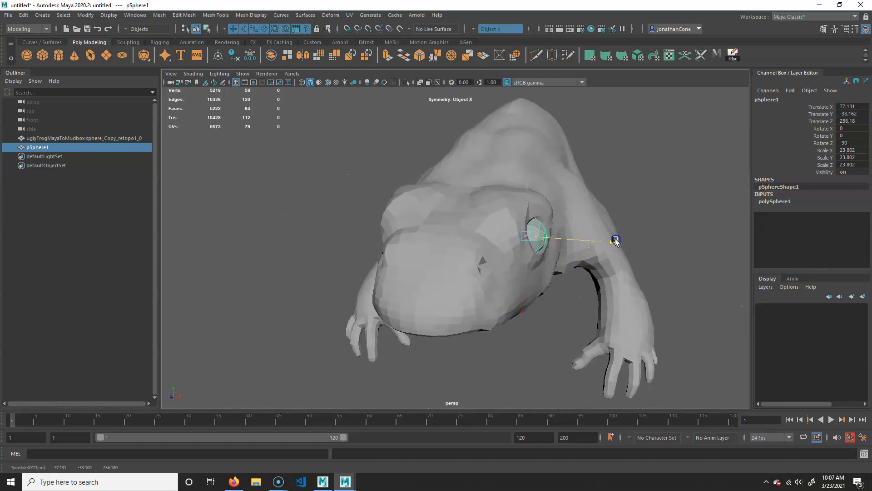
pyautogui.moveTo(614, 239); pyautogui.dragTo(612, 240)
pyautogui.keyDown('alt'); pyautogui.moveTo(615, 295); pyautogui.dragTo(545, 293); pyautogui.keyUp('alt')
pyautogui.keyDown('alt'); pyautogui.moveTo(465, 297); pyautogui.dragTo(495, 291, button='right'); pyautogui.keyUp('alt')
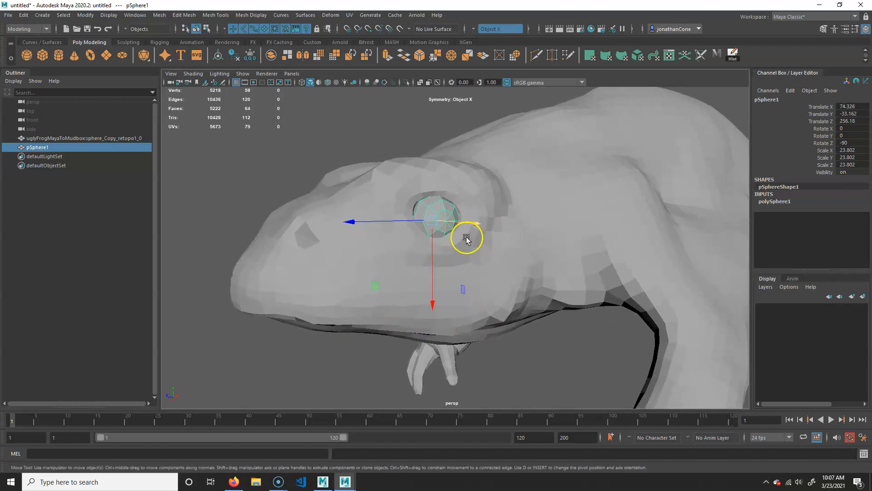
# Smooth the eye sphere with one division and deselect it
pyautogui.click(321, 56)
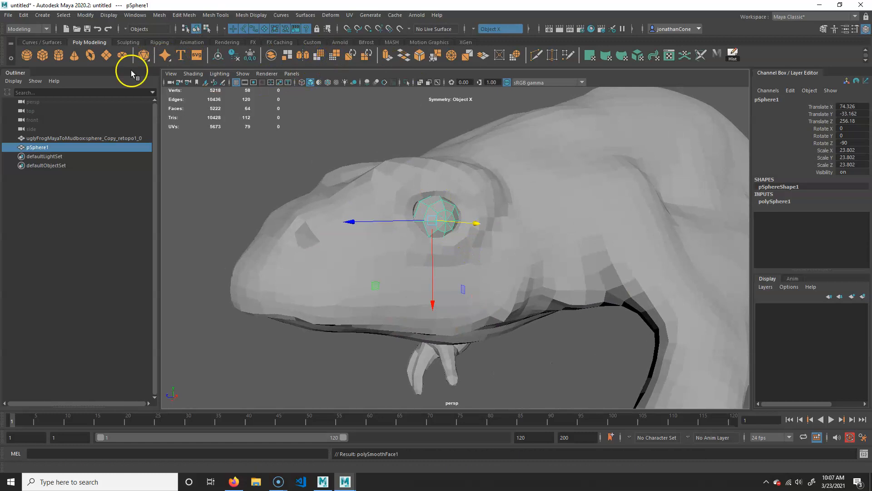
pyautogui.click(30, 28)
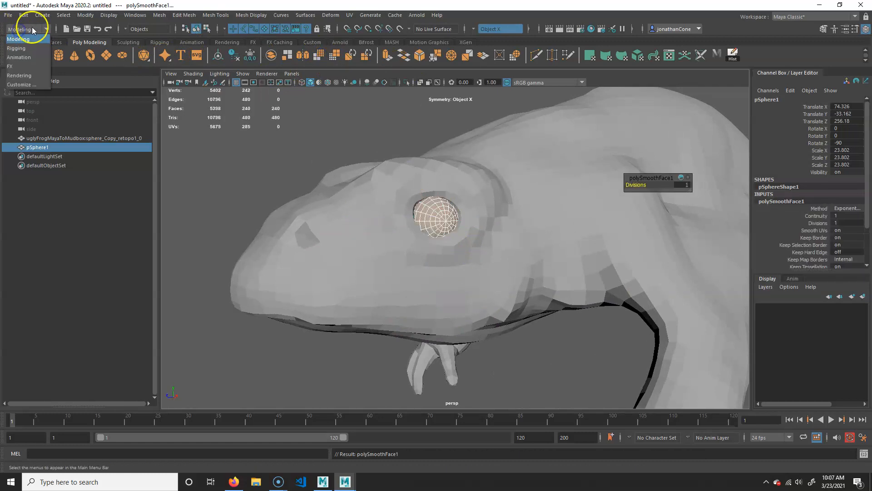
pyautogui.click(171, 15)
pyautogui.moveTo(160, 15)
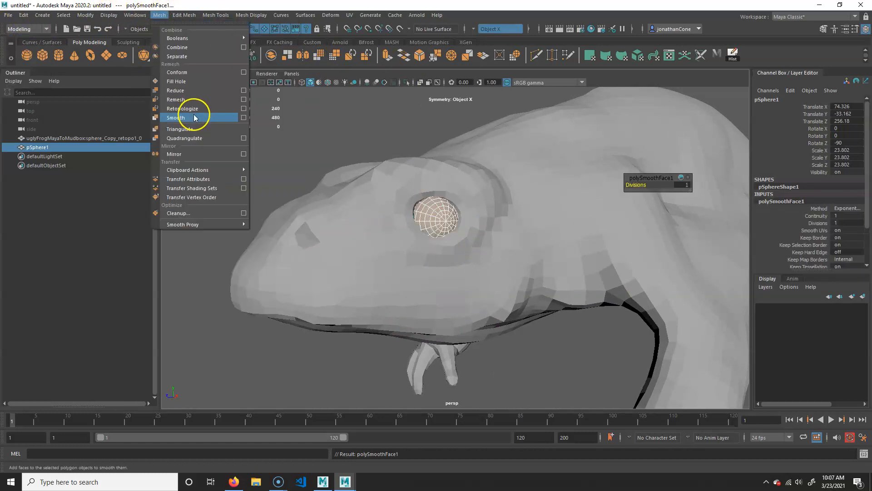
pyautogui.click(524, 6)
pyautogui.keyDown('alt'); pyautogui.moveTo(456, 259); pyautogui.dragTo(495, 308); pyautogui.keyUp('alt')
pyautogui.click(508, 107)
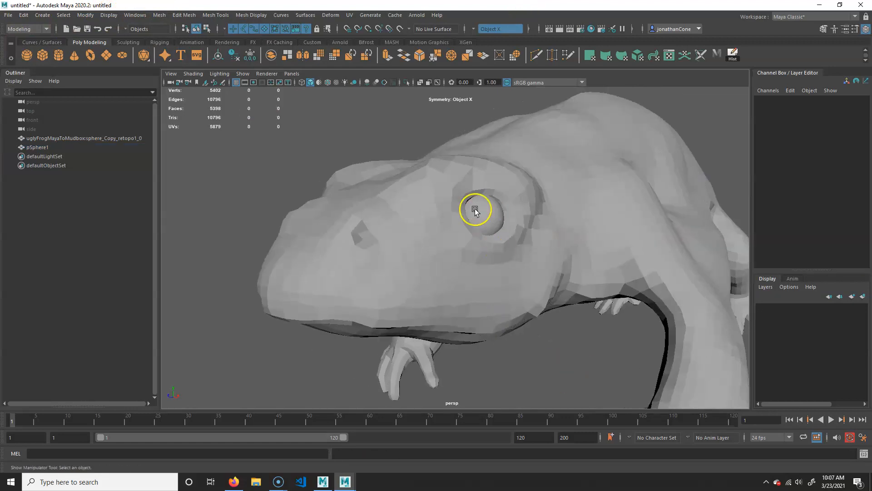
# Reselect the eye sphere for moving and display wireframe on shaded over the models
pyautogui.click(482, 214)
pyautogui.keyDown('alt'); pyautogui.moveTo(481, 213); pyautogui.dragTo(459, 231); pyautogui.keyUp('alt')
pyautogui.press('w')
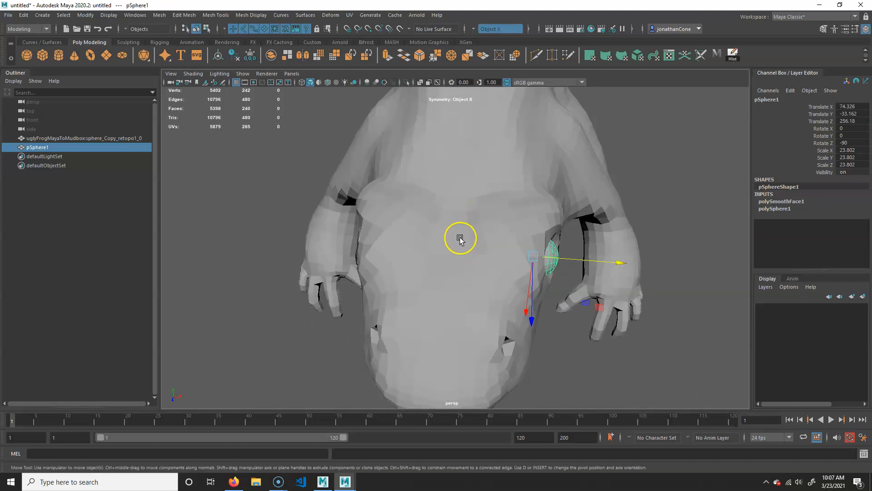
pyautogui.click(327, 82)
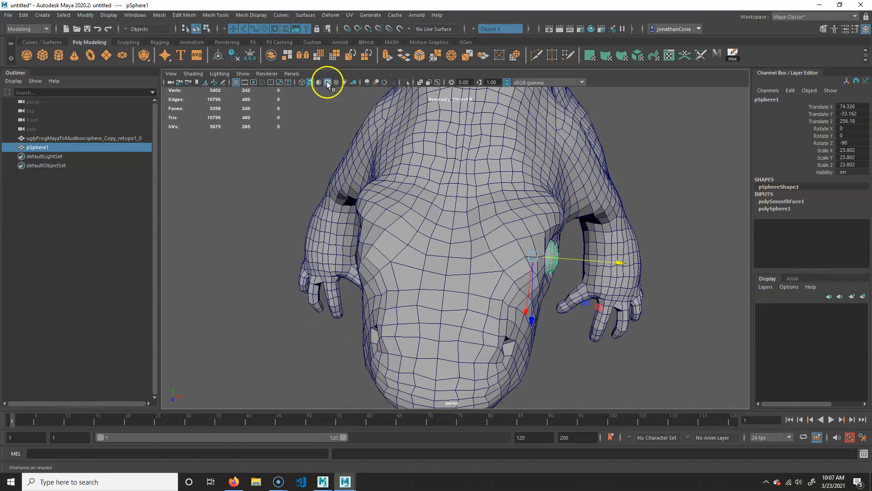
pyautogui.keyDown('alt'); pyautogui.moveTo(494, 319); pyautogui.dragTo(483, 217); pyautogui.keyUp('alt')
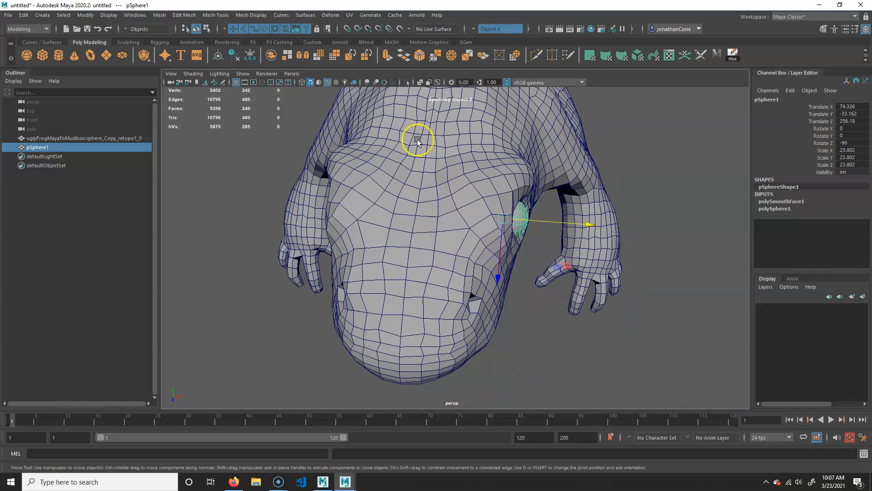
# Move the eye sphere's pivot along X to the centre line of the frog's head
pyautogui.press('d')
pyautogui.moveTo(593, 229); pyautogui.dragTo(596, 226)
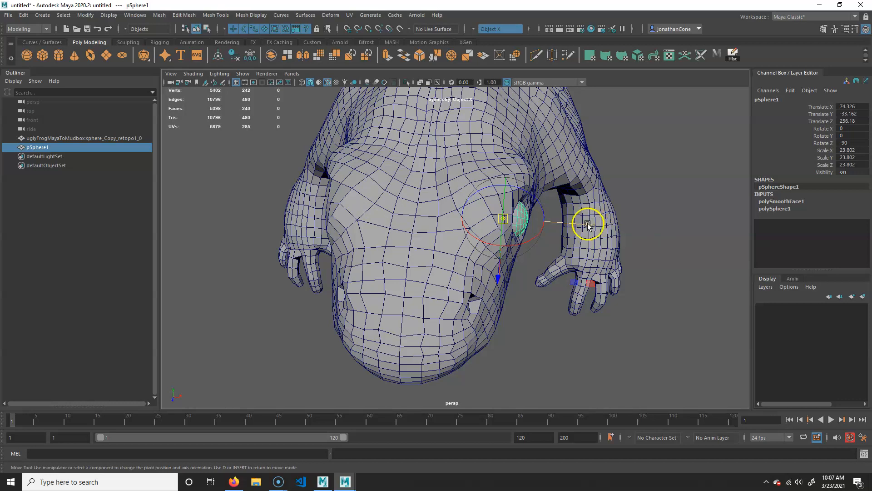
pyautogui.moveTo(490, 226); pyautogui.dragTo(416, 218)
pyautogui.keyDown('alt'); pyautogui.moveTo(442, 255); pyautogui.dragTo(549, 210); pyautogui.keyUp('alt')
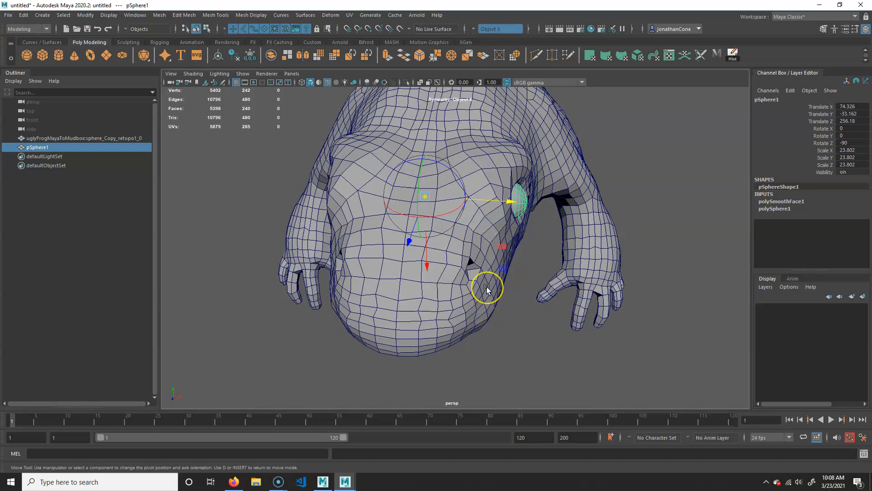
pyautogui.press('d')
pyautogui.keyDown('alt'); pyautogui.moveTo(572, 205); pyautogui.dragTo(451, 208); pyautogui.keyUp('alt')
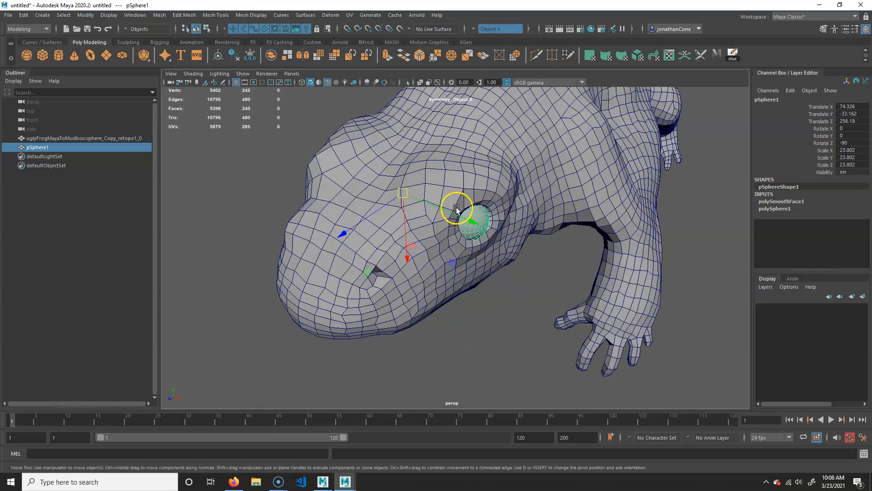
pyautogui.press('s')
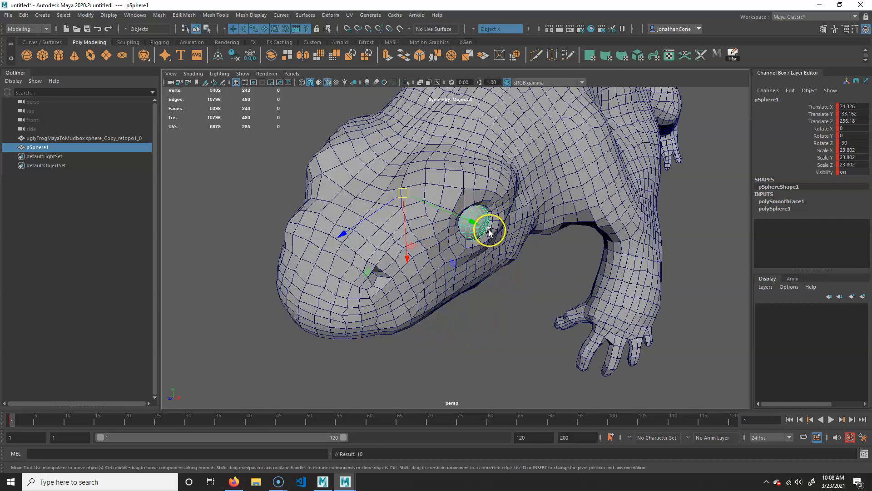
pyautogui.hotkey('ctrl', 'z')
# Duplicate the eye sphere and set the copy's Rotate X to 180 to place it in the opposite socket
pyautogui.keyDown('alt'); pyautogui.moveTo(489, 229); pyautogui.dragTo(490, 201); pyautogui.keyUp('alt')
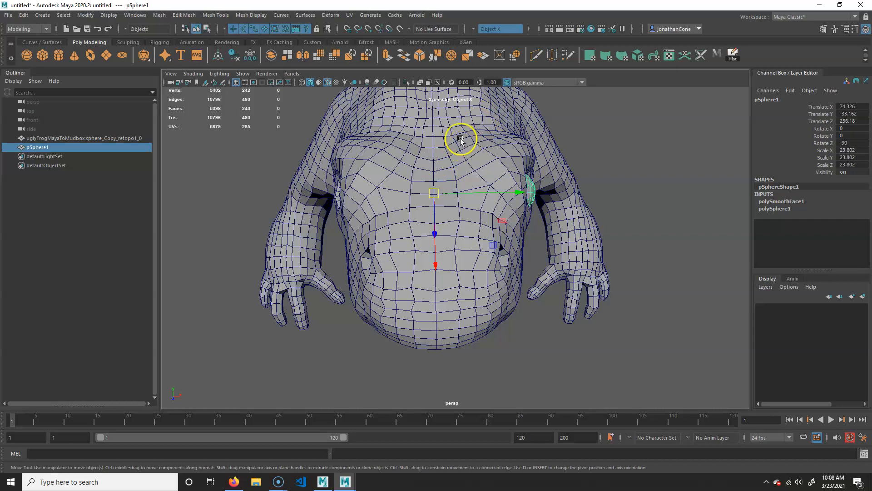
pyautogui.hotkey('ctrl', 'd')
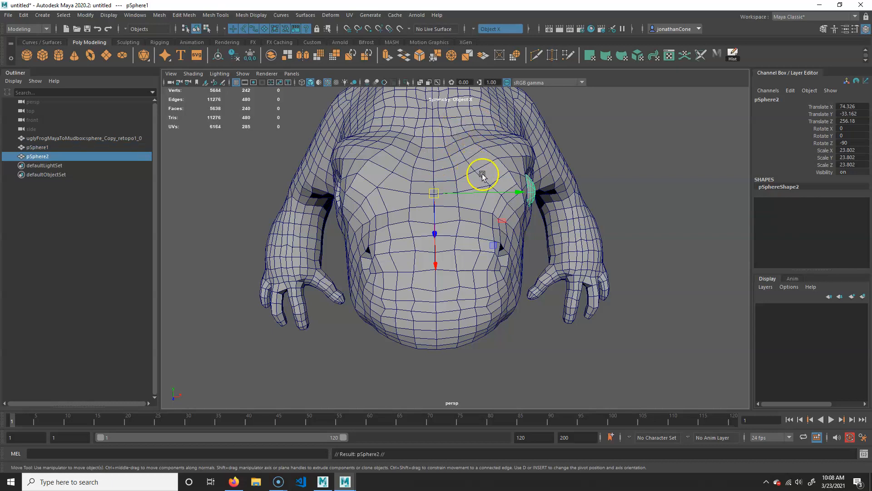
pyautogui.keyDown('alt'); pyautogui.moveTo(522, 211); pyautogui.dragTo(520, 215); pyautogui.keyUp('alt')
pyautogui.press('e')
pyautogui.keyDown('alt'); pyautogui.moveTo(548, 244); pyautogui.dragTo(395, 197); pyautogui.keyUp('alt')
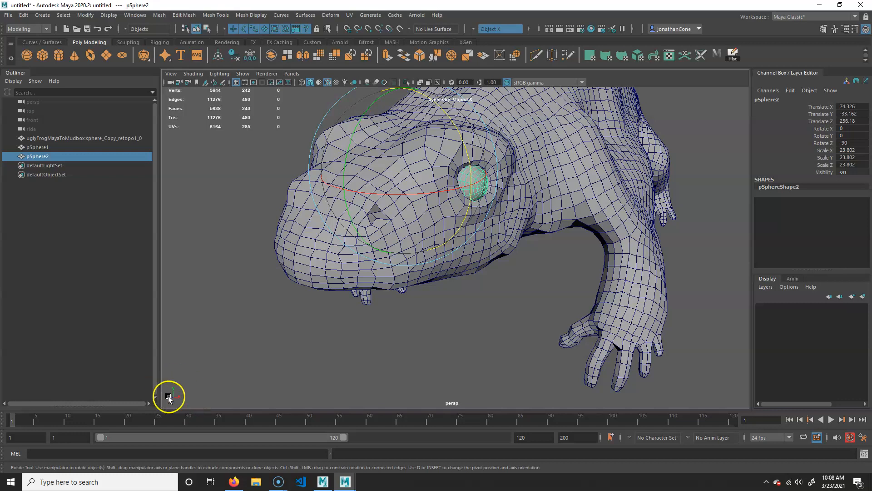
pyautogui.click(855, 127)
pyautogui.write('180')
pyautogui.press('Return')
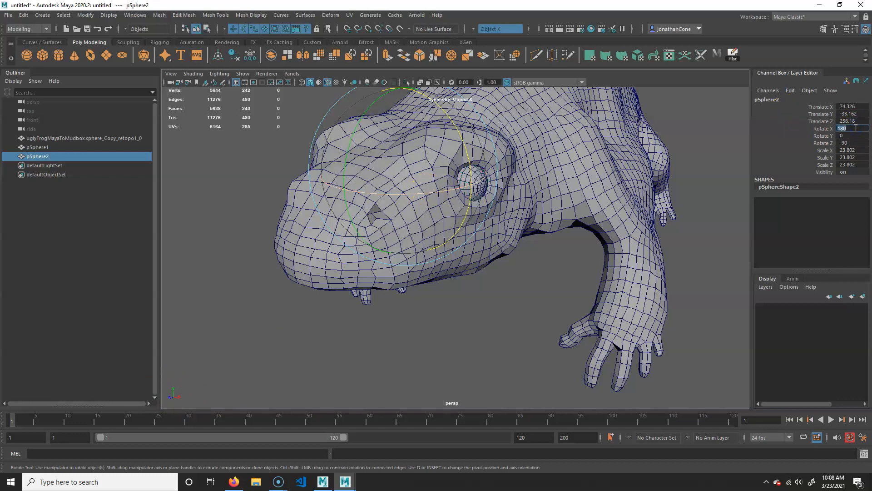
# Examine how both eye spheres sit in the frog's sockets from the front and the side
pyautogui.keyDown('alt'); pyautogui.moveTo(312, 269); pyautogui.dragTo(437, 254); pyautogui.keyUp('alt')
pyautogui.scroll(-5, 525, 239)
pyautogui.click(617, 214)
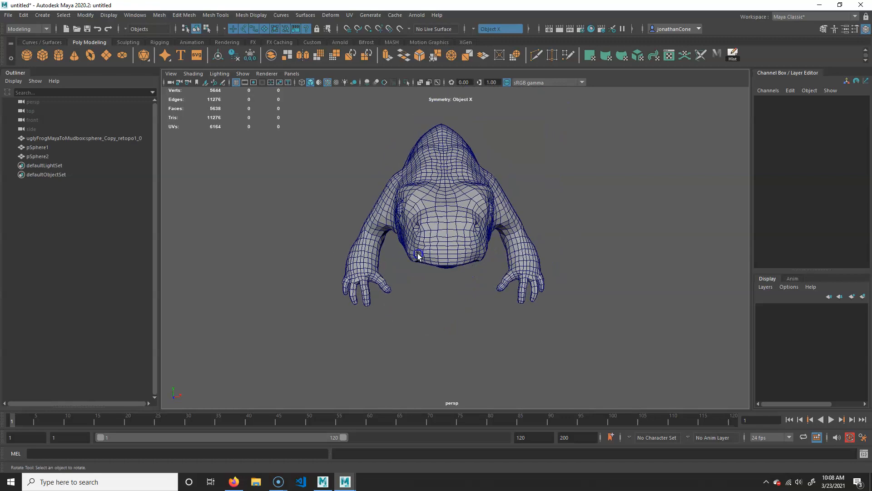
pyautogui.keyDown('alt'); pyautogui.moveTo(436, 254); pyautogui.dragTo(450, 248, button='middle'); pyautogui.keyUp('alt')
pyautogui.keyDown('alt'); pyautogui.moveTo(450, 248); pyautogui.dragTo(516, 221); pyautogui.keyUp('alt')
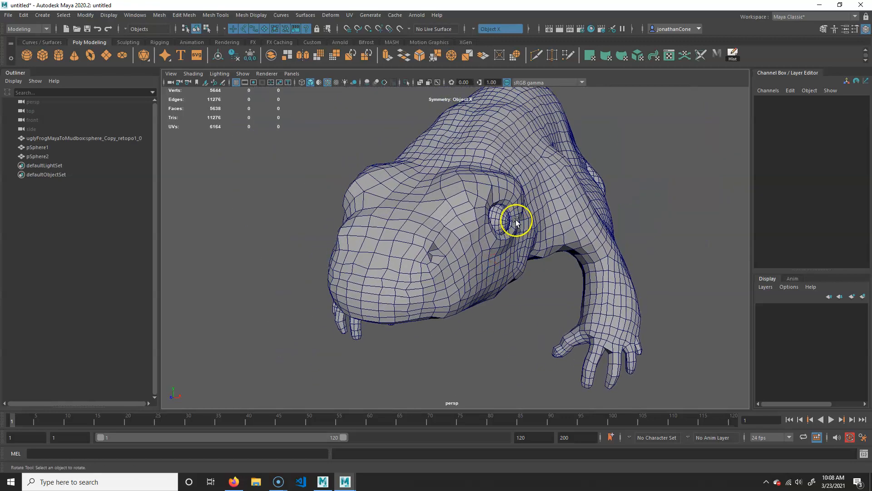
pyautogui.click(511, 220)
pyautogui.click(627, 209)
pyautogui.keyDown('alt'); pyautogui.moveTo(441, 185); pyautogui.dragTo(521, 214); pyautogui.keyUp('alt')
pyautogui.scroll(5, 421, 239)
pyautogui.scroll(-4, 500, 232)
pyautogui.scroll(3, 494, 244)
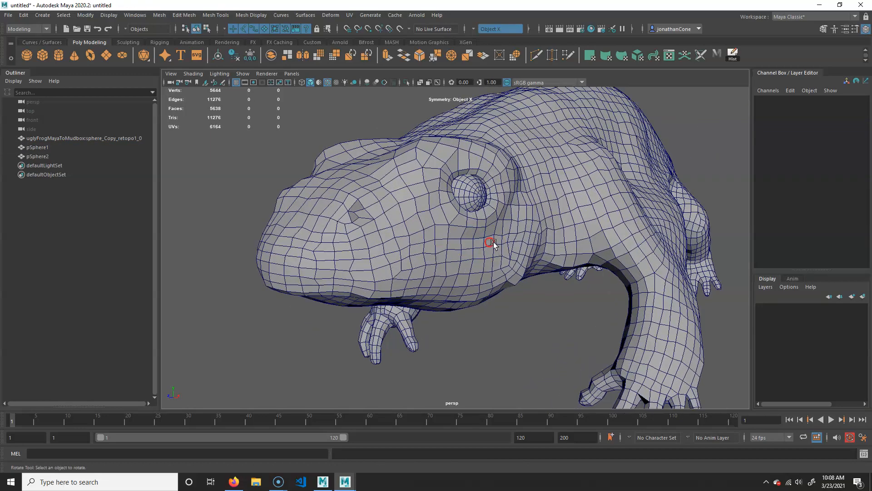
pyautogui.keyDown('alt'); pyautogui.moveTo(494, 244); pyautogui.dragTo(496, 270, button='right'); pyautogui.keyUp('alt')
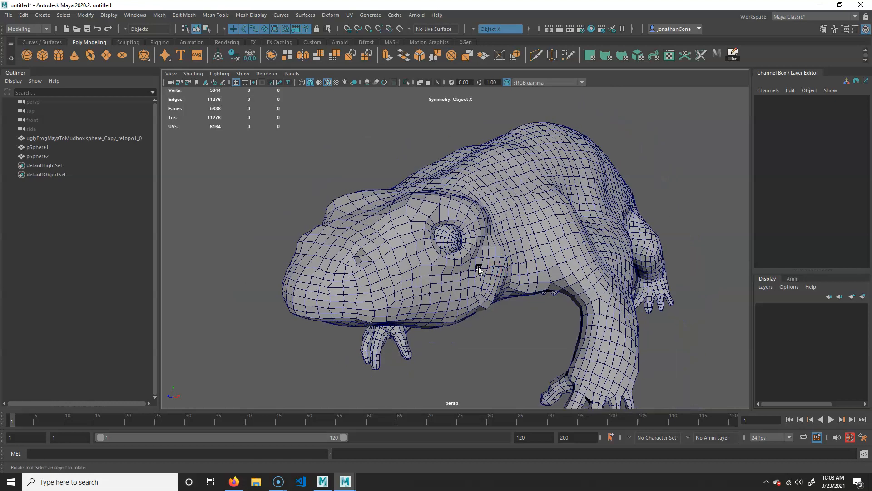
# Select the frog body mesh and duplicate it
pyautogui.click(527, 228)
pyautogui.keyDown('alt'); pyautogui.moveTo(525, 205); pyautogui.dragTo(549, 205); pyautogui.keyUp('alt')
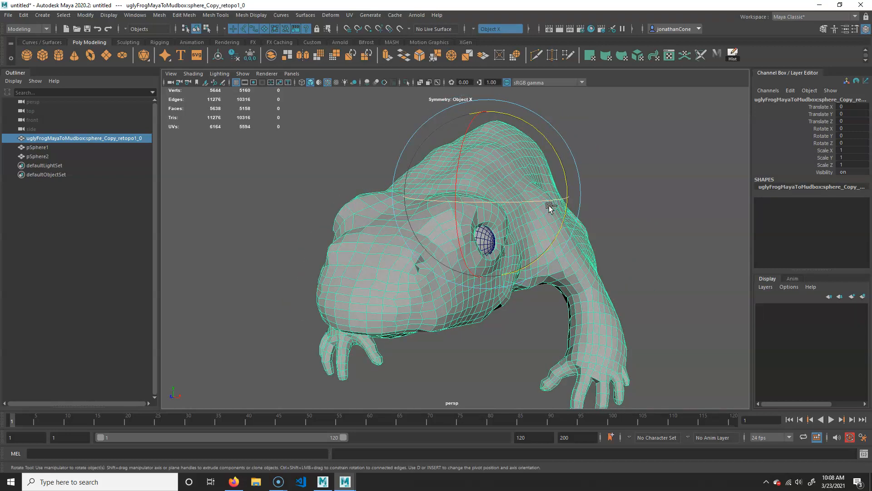
pyautogui.hotkey('ctrl', 'shift', 's')
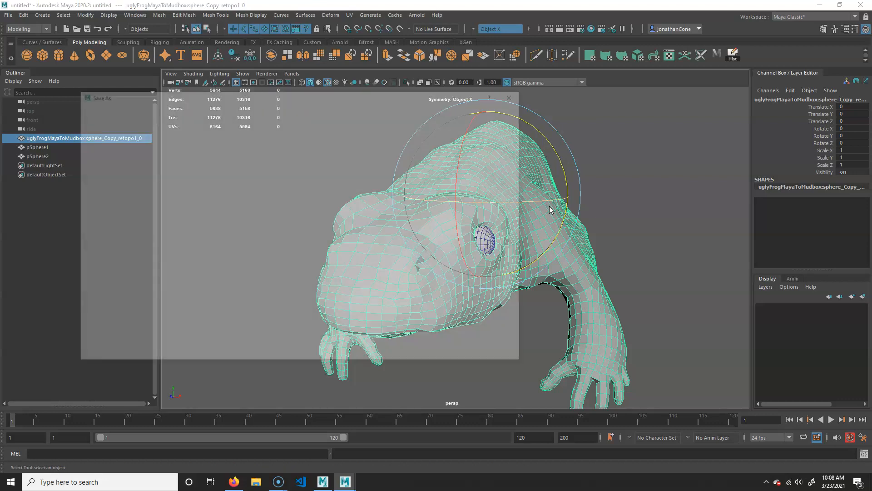
pyautogui.click(499, 359)
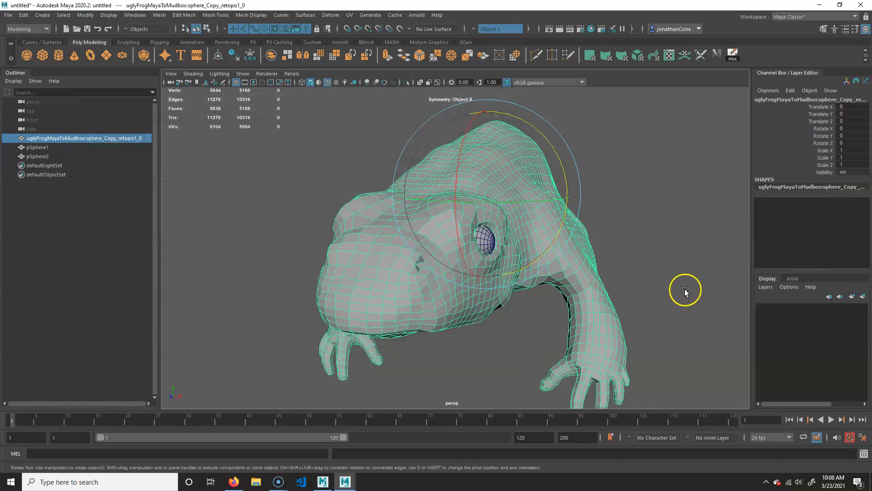
pyautogui.hotkey('ctrl', 'd')
# Raise the duplicate frog mesh by about 76.7 in Y and undo the move
pyautogui.press('w')
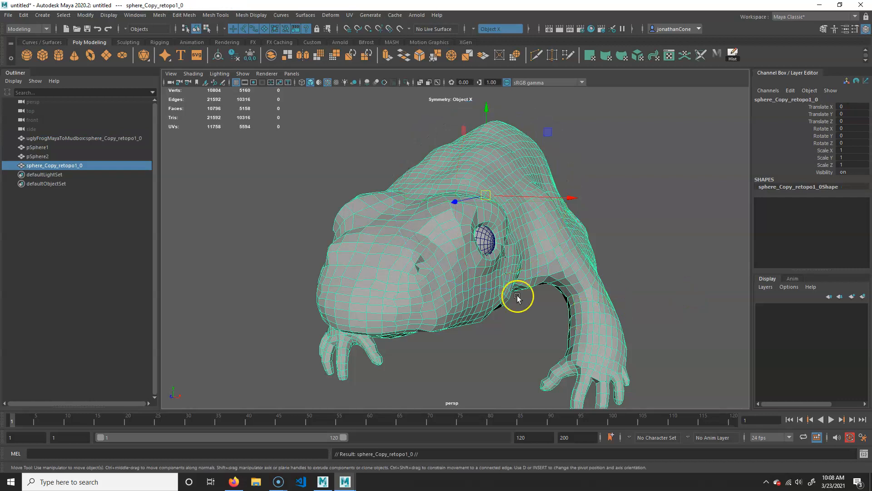
pyautogui.moveTo(498, 108); pyautogui.dragTo(493, 56)
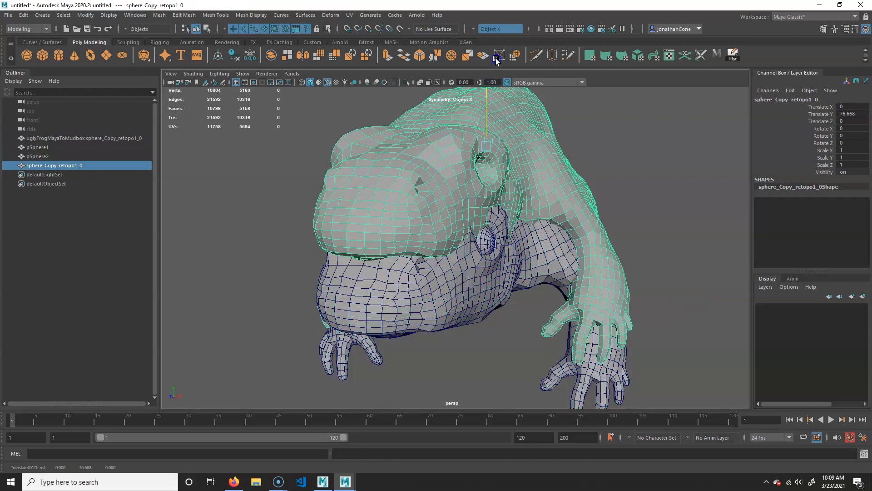
pyautogui.hotkey('ctrl', 'z')
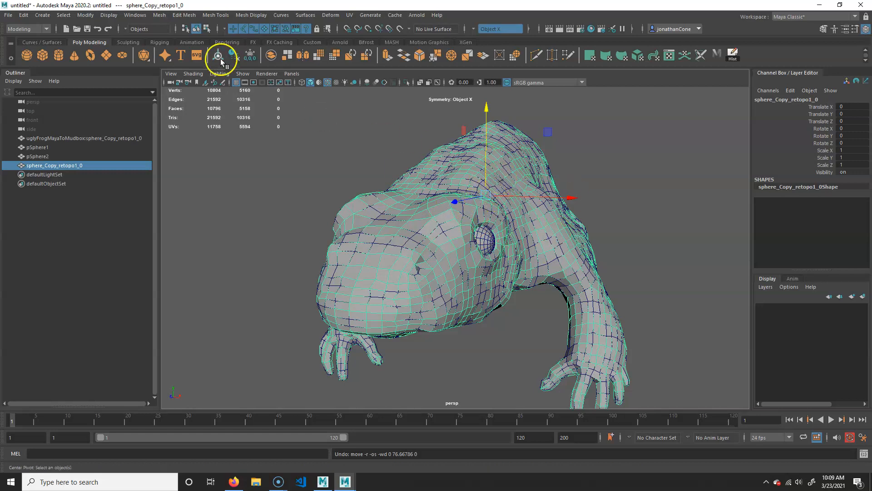
# Isolate the duplicate frog mesh in the viewport and keep it selected at its original position
pyautogui.click(244, 74)
pyautogui.moveTo(262, 89)
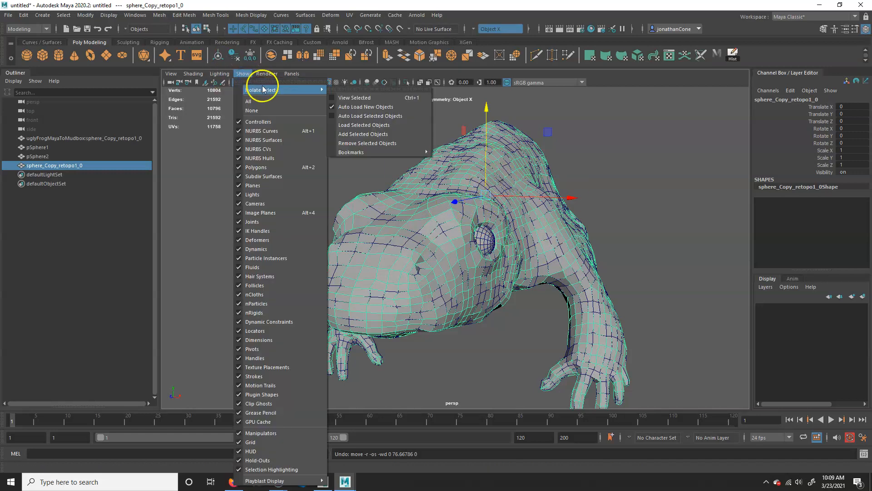
pyautogui.click(369, 99)
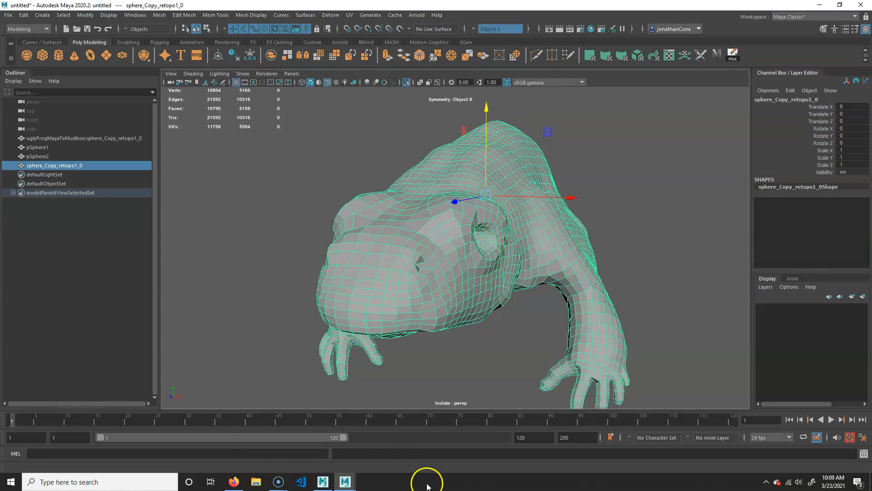
pyautogui.click(662, 201)
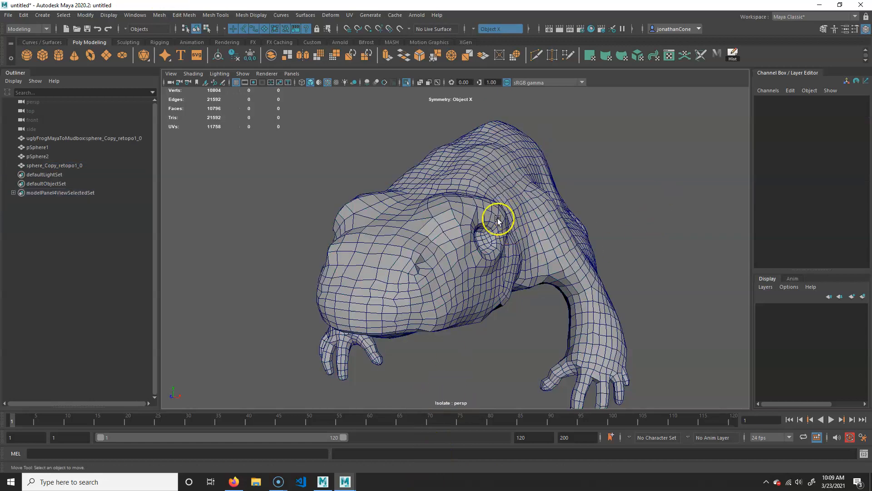
pyautogui.click(440, 167)
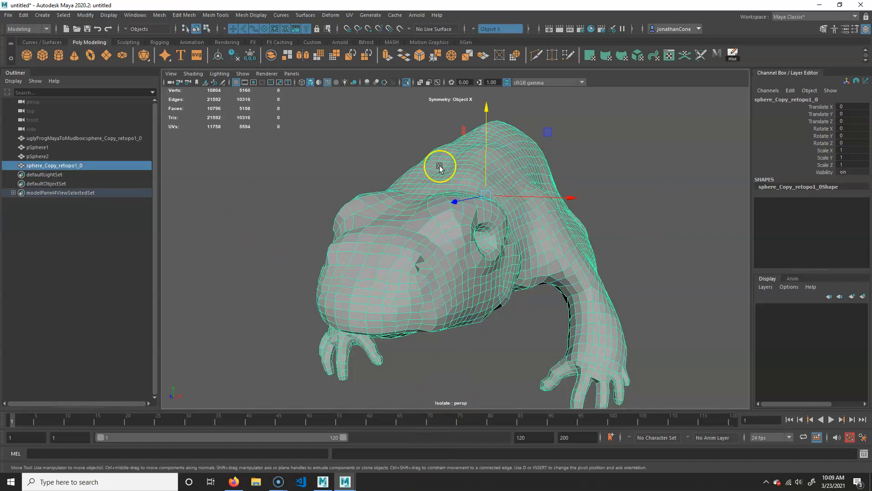
pyautogui.keyDown('alt'); pyautogui.moveTo(485, 107); pyautogui.dragTo(447, 221); pyautogui.keyUp('alt')
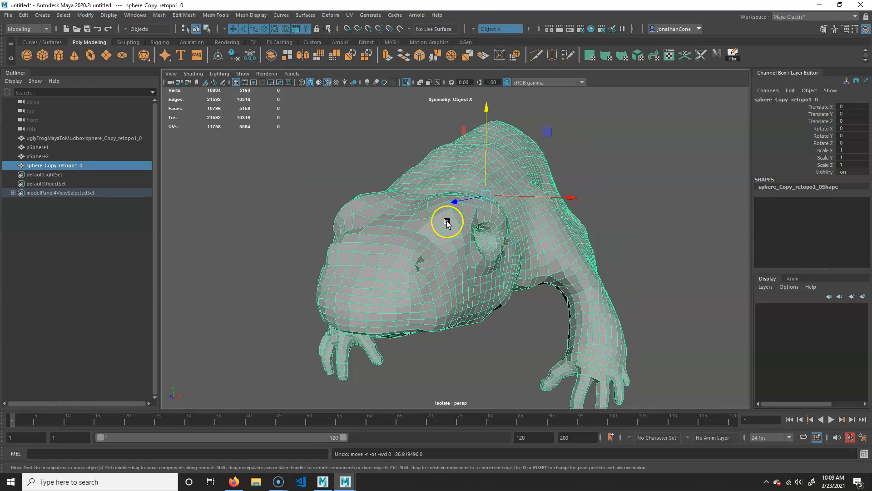
# Begin a symmetrical Multi-Cut outline across the top of the duplicate frog's head, behind and between the eyes
pyautogui.keyDown('alt'); pyautogui.moveTo(446, 221); pyautogui.dragTo(374, 228, button='right'); pyautogui.keyUp('alt')
pyautogui.keyDown('alt'); pyautogui.moveTo(374, 228); pyautogui.dragTo(545, 255); pyautogui.keyUp('alt')
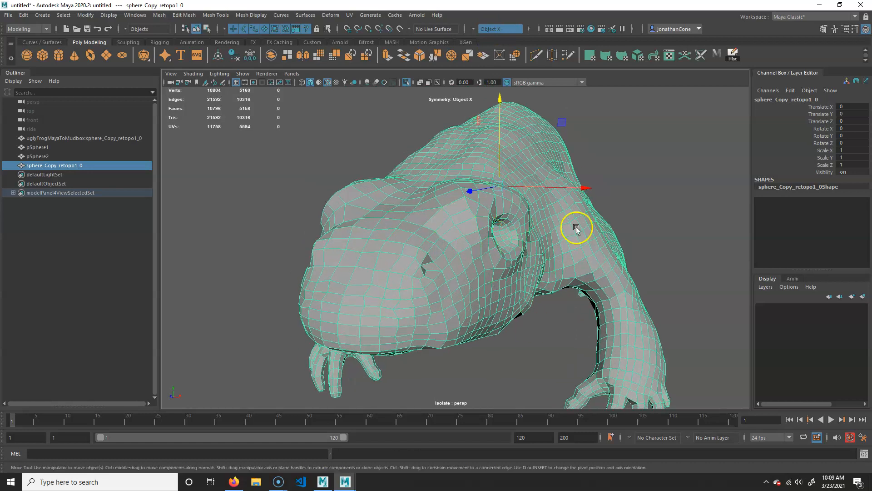
pyautogui.keyDown('alt'); pyautogui.moveTo(444, 233); pyautogui.dragTo(438, 268, button='right'); pyautogui.keyUp('alt')
pyautogui.keyDown('alt'); pyautogui.moveTo(439, 268); pyautogui.dragTo(443, 245, button='middle'); pyautogui.keyUp('alt')
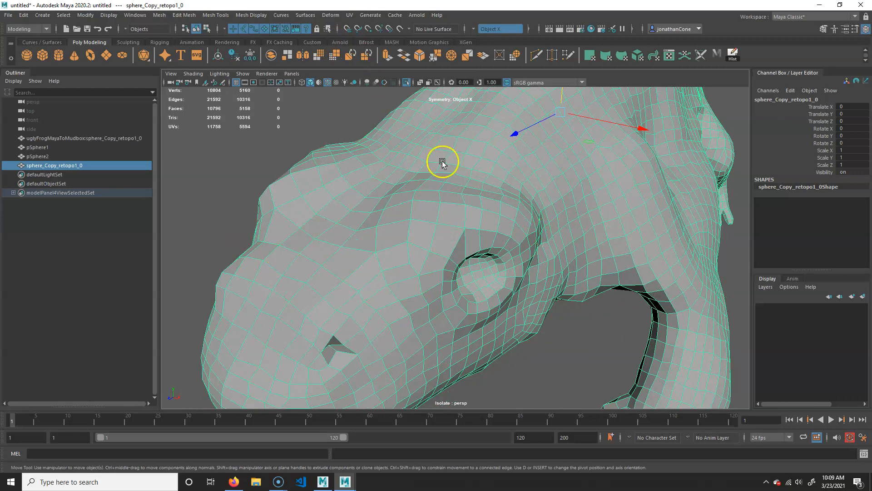
pyautogui.click(536, 56)
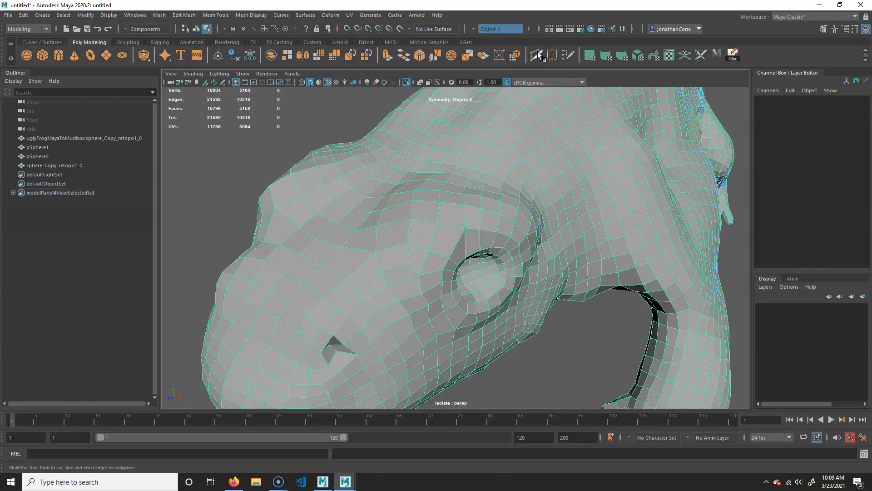
pyautogui.keyDown('alt'); pyautogui.moveTo(465, 196); pyautogui.dragTo(448, 184, button='right'); pyautogui.keyUp('alt')
pyautogui.keyDown('alt'); pyautogui.moveTo(448, 183); pyautogui.dragTo(386, 218); pyautogui.keyUp('alt')
pyautogui.keyDown('alt'); pyautogui.moveTo(386, 218); pyautogui.dragTo(440, 204, button='right'); pyautogui.keyUp('alt')
pyautogui.keyDown('alt'); pyautogui.moveTo(440, 205); pyautogui.dragTo(443, 212, button='middle'); pyautogui.keyUp('alt')
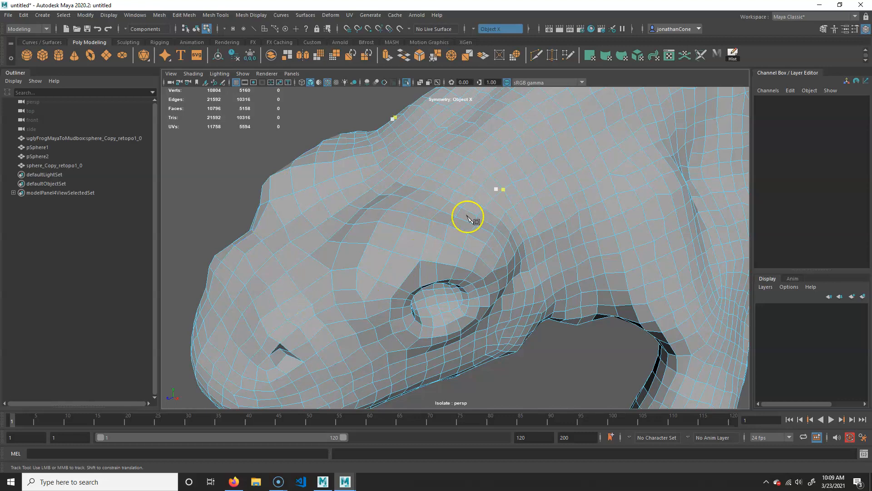
pyautogui.keyDown('alt'); pyautogui.moveTo(468, 216); pyautogui.dragTo(420, 193); pyautogui.keyUp('alt')
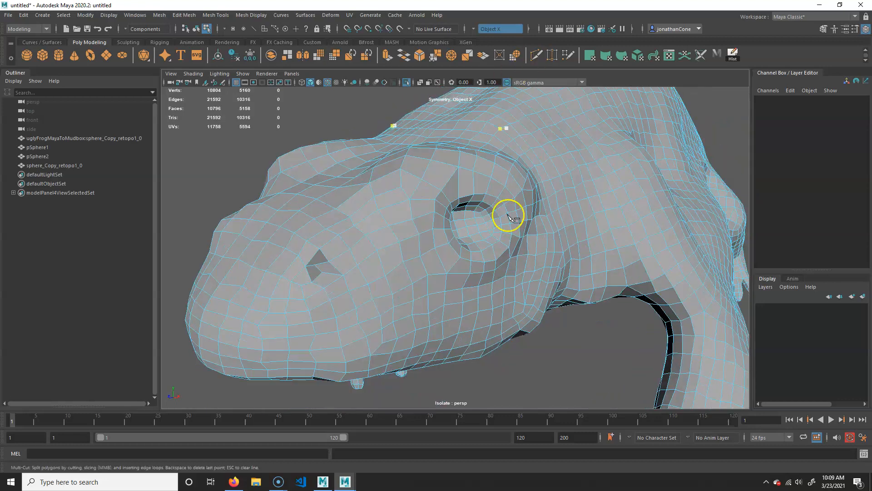
pyautogui.keyDown('alt'); pyautogui.moveTo(508, 214); pyautogui.dragTo(480, 196, button='right'); pyautogui.keyUp('alt')
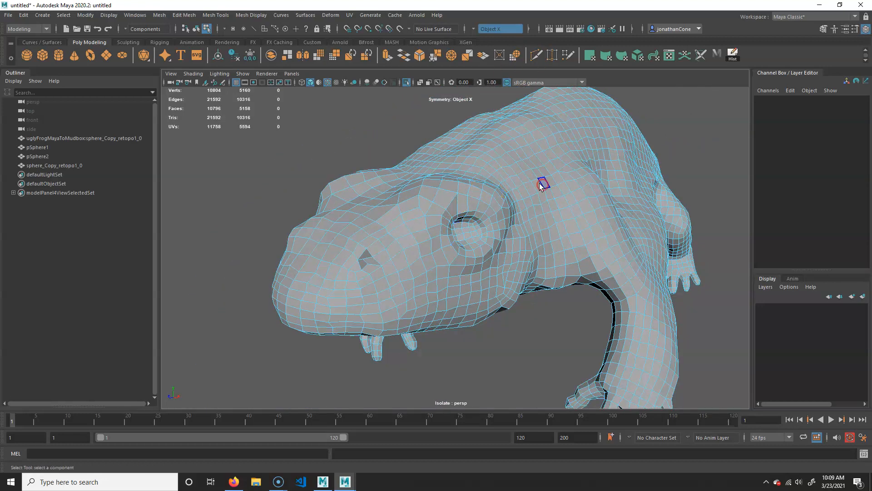
pyautogui.click(498, 196)
pyautogui.keyDown('alt'); pyautogui.moveTo(422, 177); pyautogui.dragTo(517, 37, button='right'); pyautogui.keyUp('alt')
pyautogui.keyDown('alt'); pyautogui.moveTo(565, 145); pyautogui.dragTo(441, 148); pyautogui.keyUp('alt')
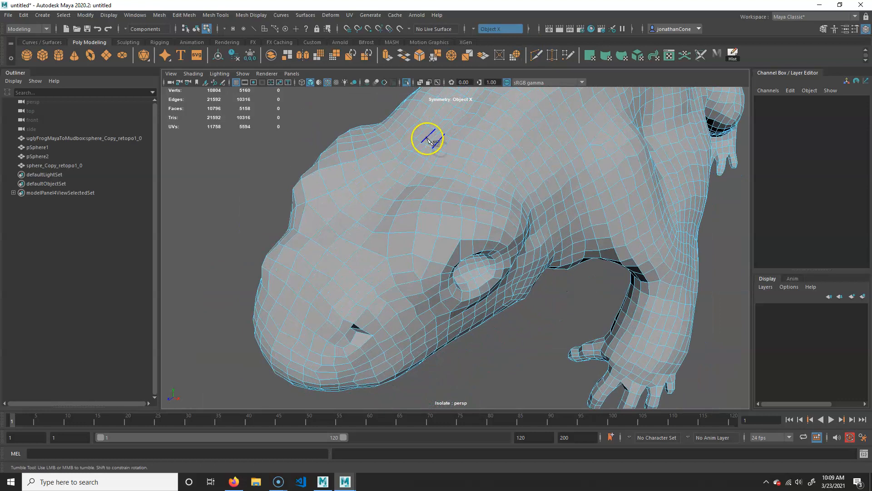
pyautogui.keyDown('alt'); pyautogui.moveTo(432, 138); pyautogui.dragTo(514, 146, button='right'); pyautogui.keyUp('alt')
pyautogui.keyDown('alt'); pyautogui.moveTo(442, 119); pyautogui.dragTo(469, 171, button='middle'); pyautogui.keyUp('alt')
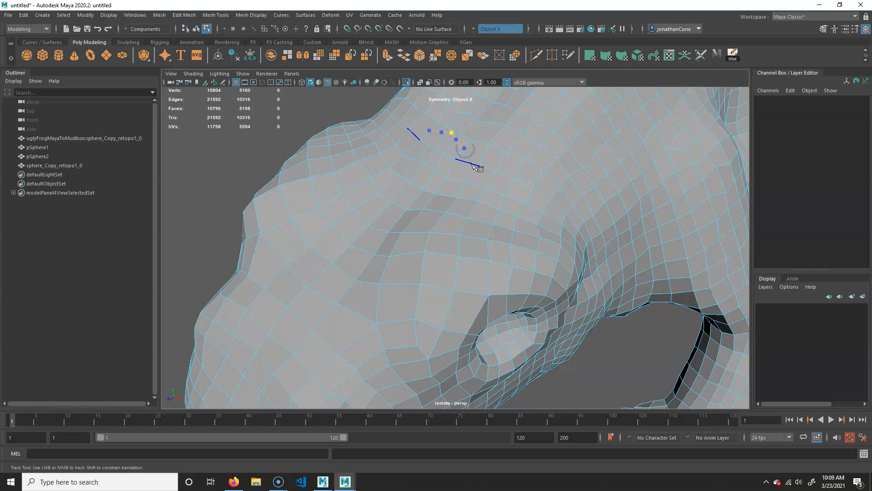
# Continue the Multi-Cut outline forward along the inside of the eye, close it across the forehead's centre line and commit the cut
pyautogui.click(457, 216)
pyautogui.click(430, 234)
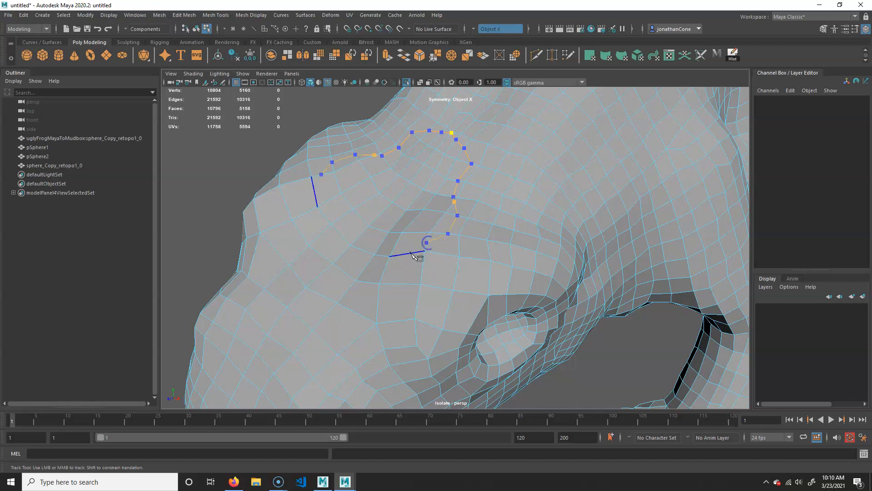
pyautogui.click(404, 283)
pyautogui.click(377, 309)
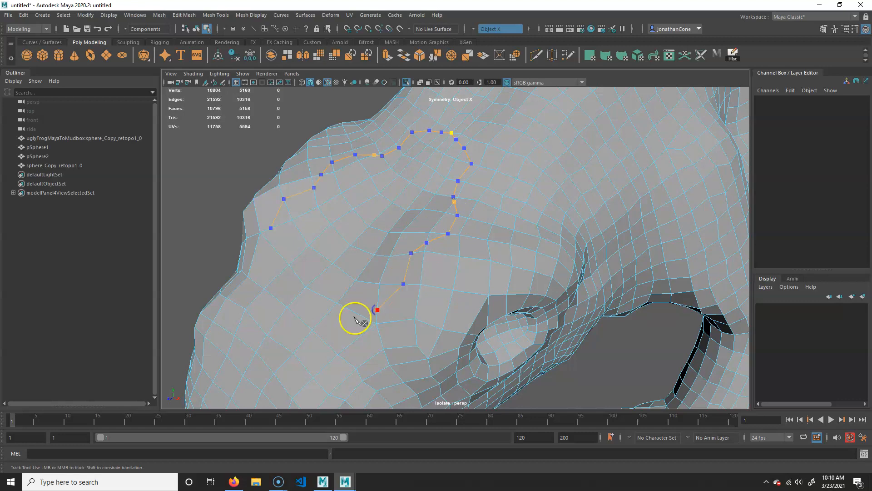
pyautogui.click(358, 315)
pyautogui.click(319, 322)
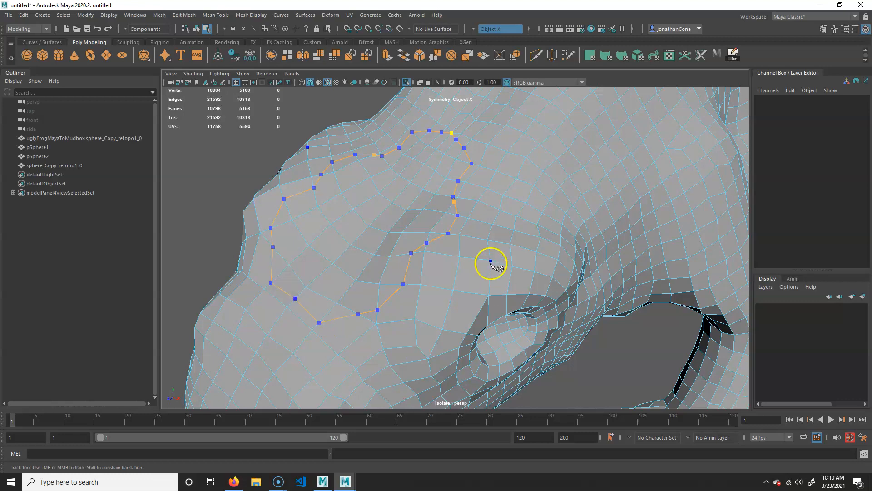
pyautogui.scroll(-5, 504, 234)
pyautogui.keyDown('alt'); pyautogui.moveTo(401, 255); pyautogui.dragTo(415, 253); pyautogui.keyUp('alt')
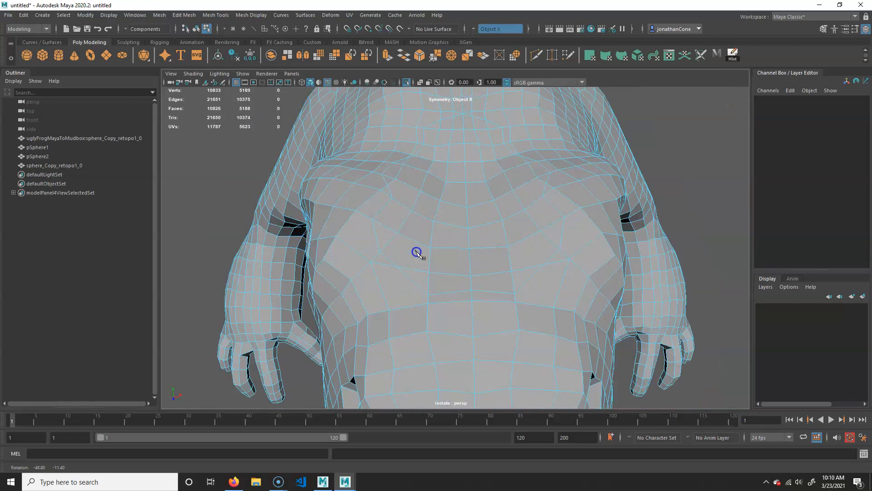
# Switch the mesh to face selection and select all faces inside the cut outline on top of the head
pyautogui.scroll(5, 427, 161)
pyautogui.click(361, 250)
pyautogui.rightClick(464, 153)
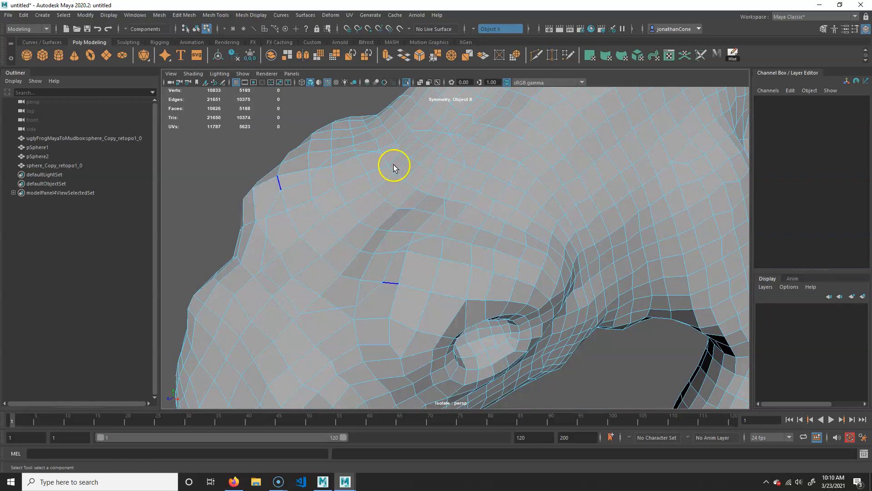
pyautogui.rightClick(493, 155)
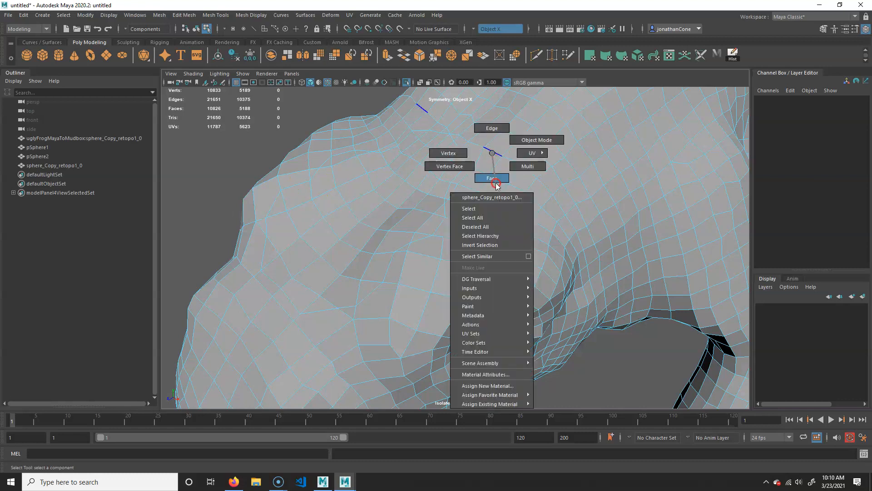
pyautogui.moveTo(497, 186); pyautogui.dragTo(496, 188, button='right')
pyautogui.keyDown('alt'); pyautogui.moveTo(331, 263); pyautogui.dragTo(395, 260); pyautogui.keyUp('alt')
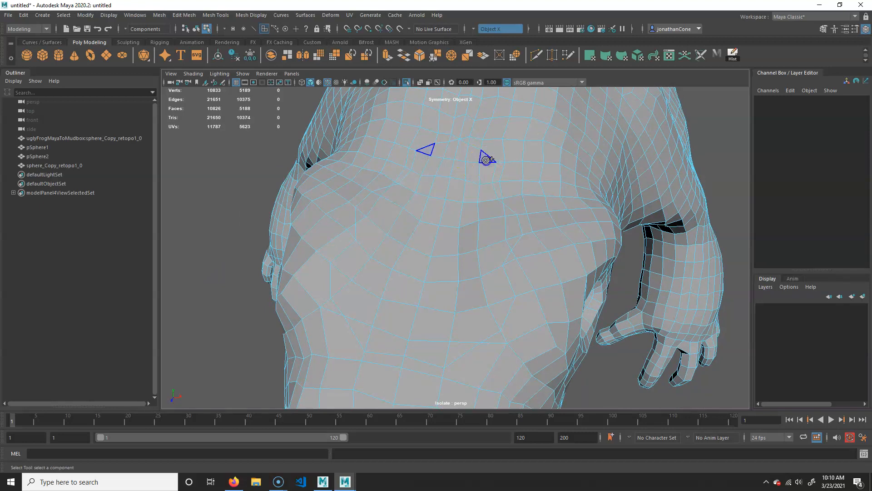
pyautogui.moveTo(454, 171)
pyautogui.mouseDown()
pyautogui.moveTo(484, 169)
pyautogui.moveTo(470, 203)
pyautogui.moveTo(449, 213)
pyautogui.mouseUp()
pyautogui.moveTo(502, 221)
pyautogui.mouseDown()
pyautogui.moveTo(511, 211)
pyautogui.moveTo(509, 227)
pyautogui.moveTo(448, 241)
pyautogui.moveTo(428, 270)
pyautogui.moveTo(496, 256)
pyautogui.moveTo(503, 286)
pyautogui.moveTo(471, 300)
pyautogui.moveTo(441, 349)
pyautogui.moveTo(451, 295)
pyautogui.moveTo(417, 285)
pyautogui.mouseUp()
pyautogui.keyDown('alt'); pyautogui.moveTo(540, 294); pyautogui.dragTo(464, 284); pyautogui.keyUp('alt')
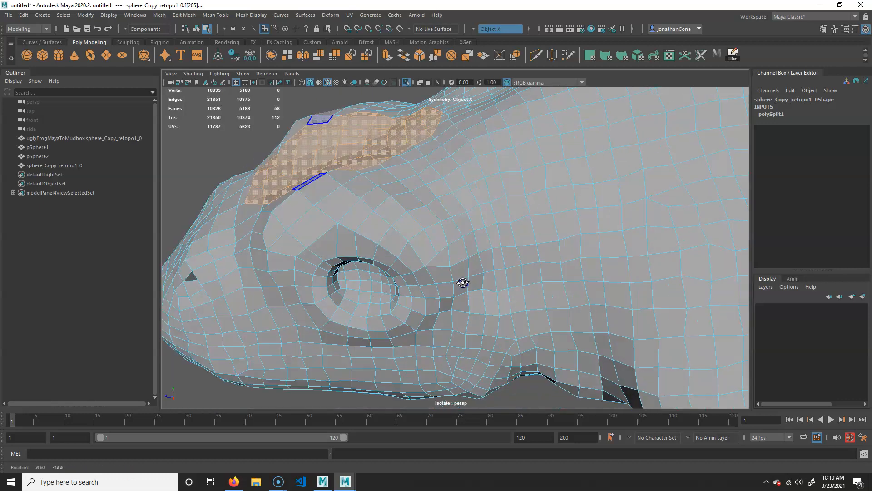
# Invert the face selection across the whole mesh and delete everything except the outlined head patch
pyautogui.keyDown('alt'); pyautogui.moveTo(464, 284); pyautogui.dragTo(311, 237, button='right'); pyautogui.keyUp('alt')
pyautogui.keyDown('alt'); pyautogui.moveTo(310, 237); pyautogui.dragTo(414, 226); pyautogui.keyUp('alt')
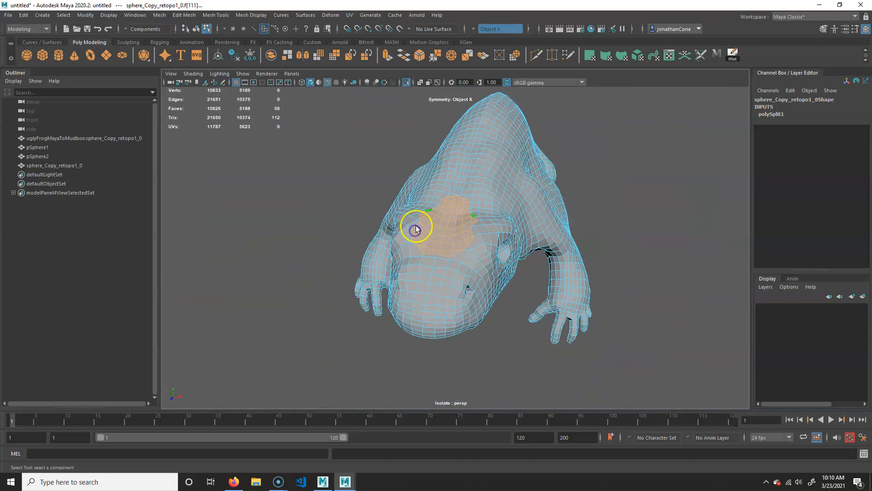
pyautogui.keyDown('alt'); pyautogui.moveTo(547, 271); pyautogui.dragTo(327, 262, button='right'); pyautogui.keyUp('alt')
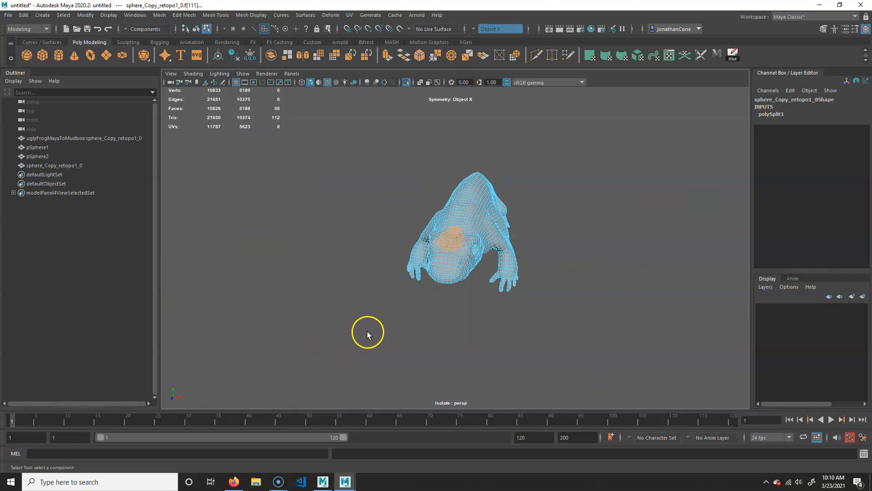
pyautogui.moveTo(361, 331); pyautogui.dragTo(593, 125)
pyautogui.keyDown('alt'); pyautogui.moveTo(287, 256); pyautogui.dragTo(456, 240, button='right'); pyautogui.keyUp('alt')
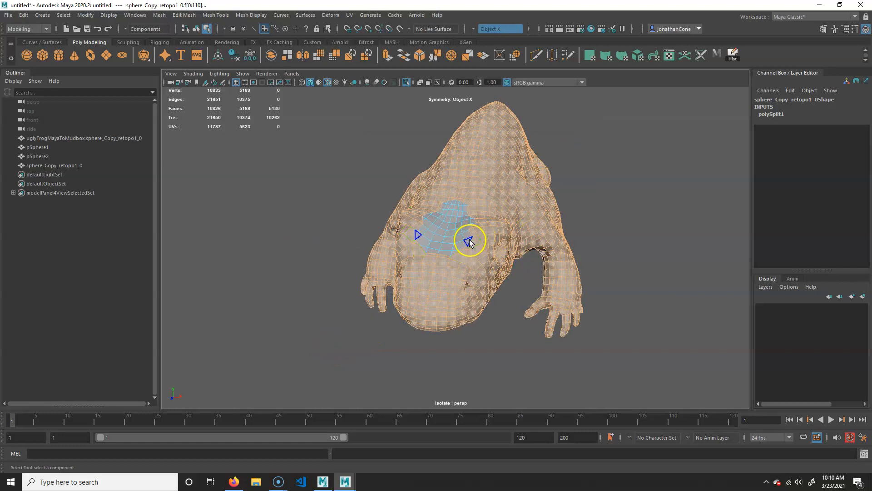
pyautogui.press('Delete')
pyautogui.keyDown('alt'); pyautogui.moveTo(422, 279); pyautogui.dragTo(371, 204); pyautogui.keyUp('alt')
pyautogui.keyDown('alt'); pyautogui.moveTo(349, 253); pyautogui.dragTo(379, 245); pyautogui.keyUp('alt')
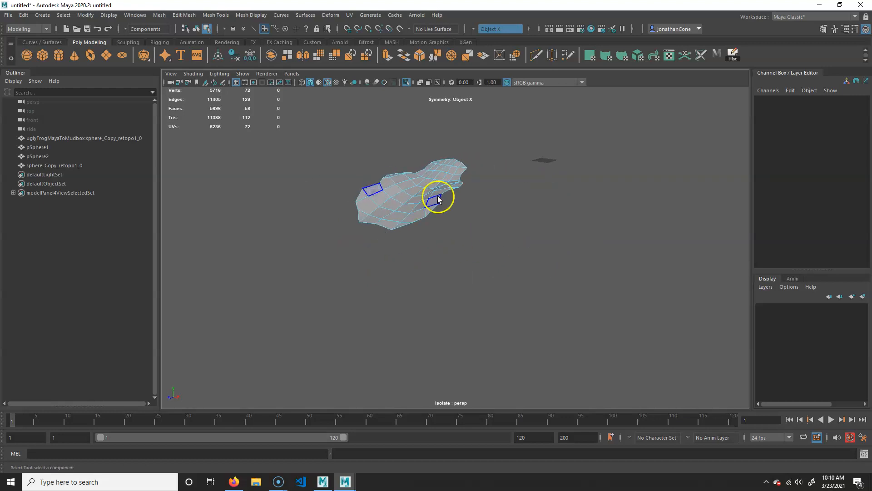
pyautogui.keyDown('alt'); pyautogui.moveTo(414, 224); pyautogui.dragTo(416, 218, button='middle'); pyautogui.keyUp('alt')
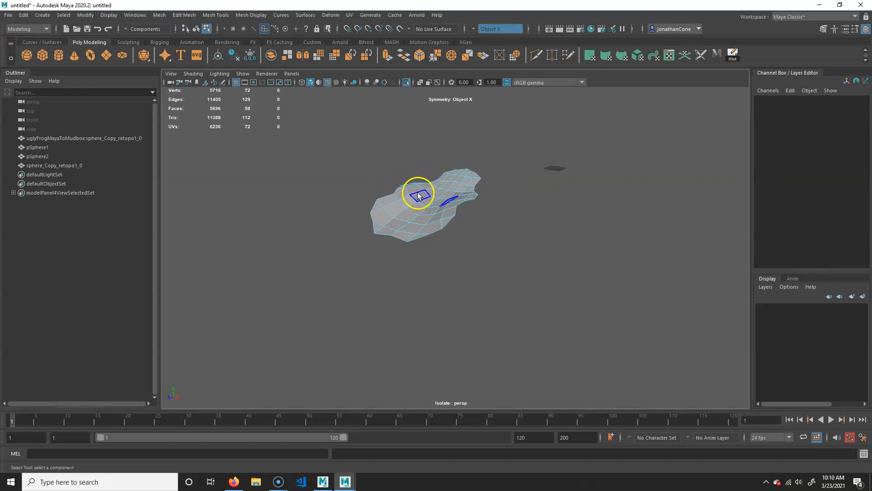
# Return the head patch to object mode, extrude its faces outward with a Local Translate Z of about 30.1, and go back to object mode
pyautogui.moveTo(418, 192); pyautogui.dragTo(463, 168, button='right')
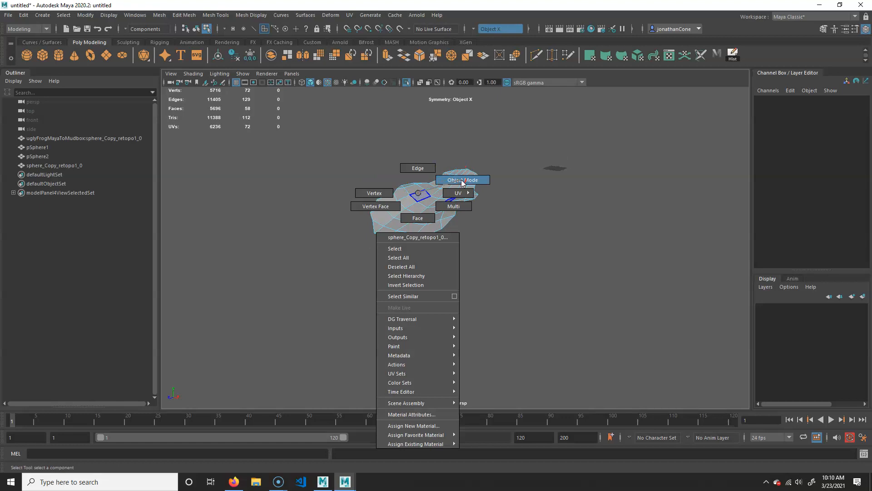
pyautogui.moveTo(462, 182); pyautogui.dragTo(461, 182, button='right')
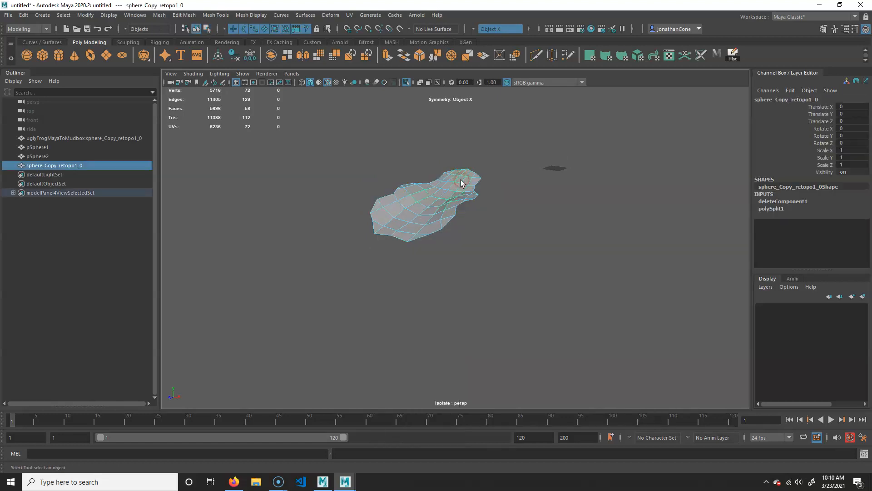
pyautogui.click(385, 55)
pyautogui.moveTo(372, 173); pyautogui.dragTo(370, 146)
pyautogui.keyDown('alt'); pyautogui.moveTo(413, 211); pyautogui.dragTo(431, 230); pyautogui.keyUp('alt')
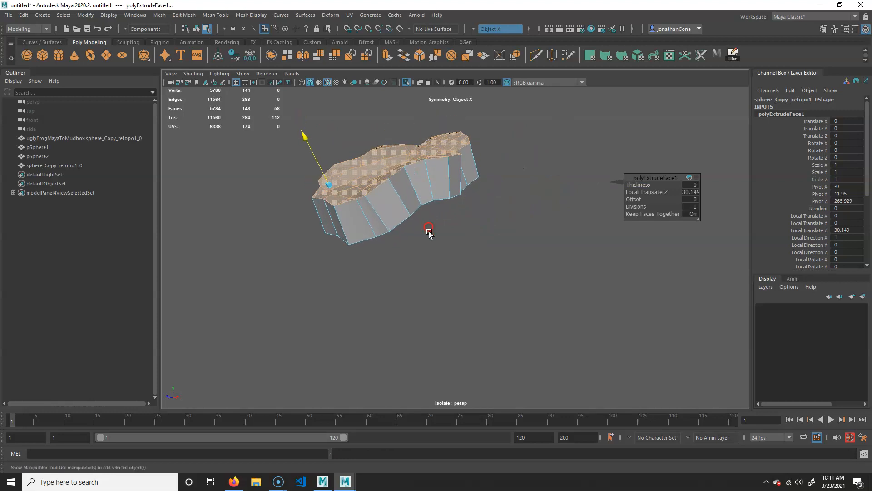
pyautogui.click(470, 194)
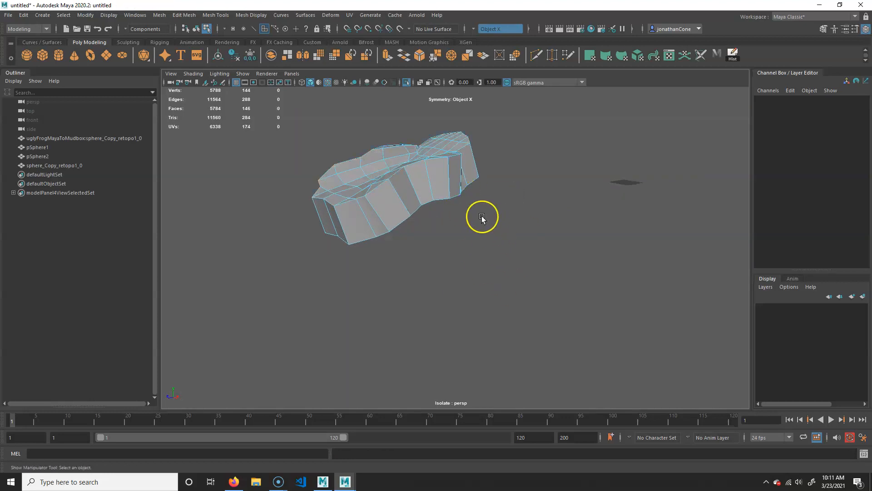
pyautogui.moveTo(420, 183); pyautogui.dragTo(468, 164, button='right')
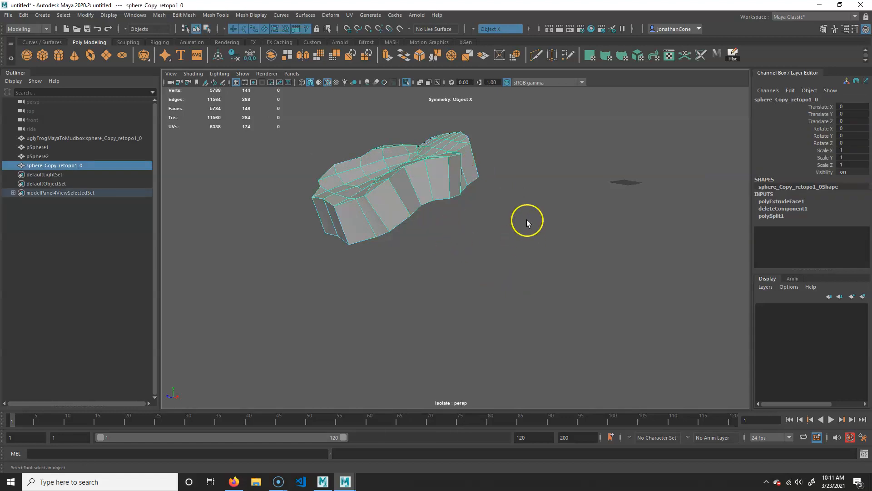
# Turn off viewport isolation to bring back the full frog with its eyes, and select the extruded head piece
pyautogui.click(625, 259)
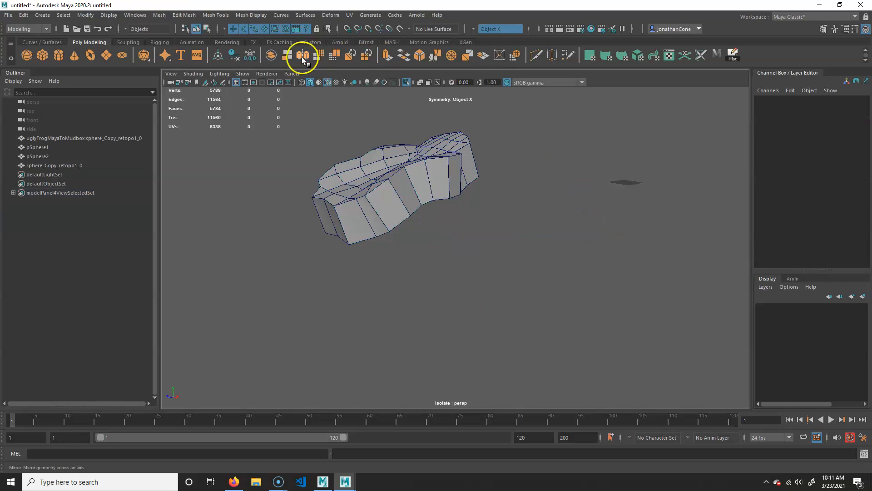
pyautogui.click(270, 74)
pyautogui.moveTo(248, 77)
pyautogui.moveTo(277, 90)
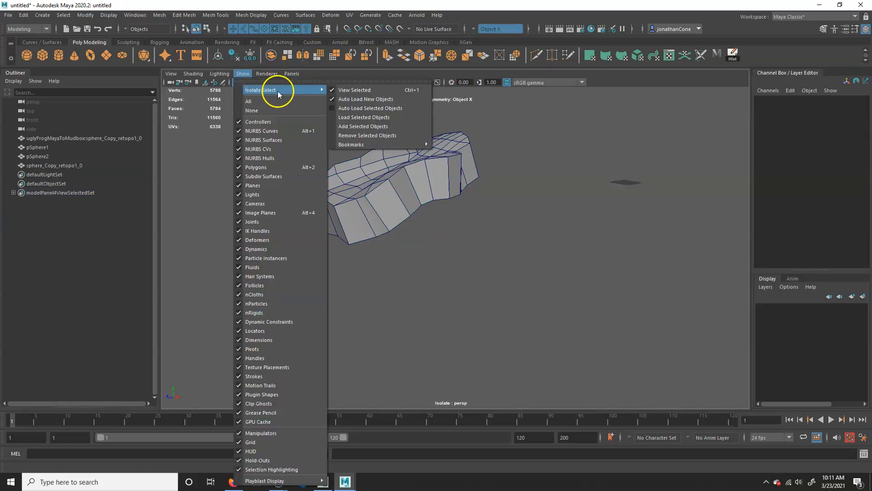
pyautogui.click(381, 90)
pyautogui.keyDown('alt'); pyautogui.moveTo(535, 253); pyautogui.dragTo(500, 256); pyautogui.keyUp('alt')
pyautogui.scroll(-4, 633, 228)
pyautogui.keyDown('alt'); pyautogui.moveTo(370, 211); pyautogui.dragTo(344, 196); pyautogui.keyUp('alt')
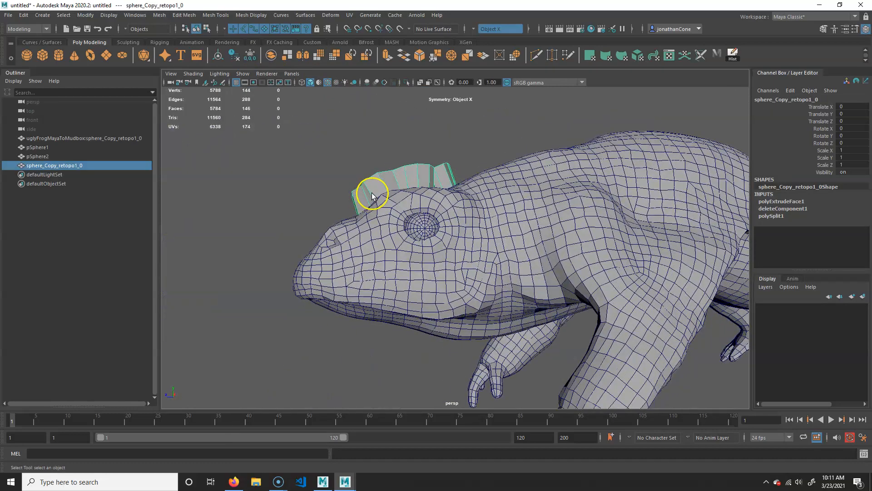
pyautogui.keyDown('alt'); pyautogui.moveTo(439, 207); pyautogui.dragTo(448, 205, button='right'); pyautogui.keyUp('alt')
pyautogui.keyDown('alt'); pyautogui.moveTo(448, 205); pyautogui.dragTo(481, 223); pyautogui.keyUp('alt')
pyautogui.keyDown('alt'); pyautogui.moveTo(432, 216); pyautogui.dragTo(454, 212, button='right'); pyautogui.keyUp('alt')
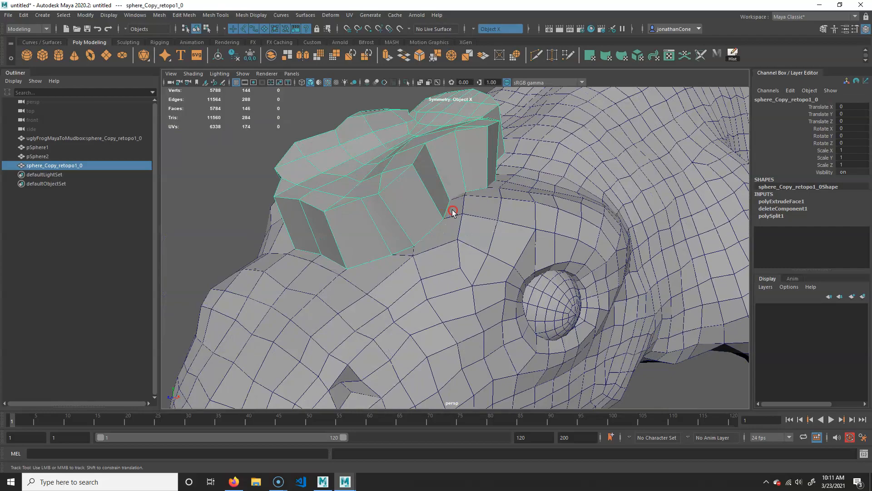
# Smooth the extruded head piece with one subdivision pass and deselect it
pyautogui.keyDown('alt'); pyautogui.moveTo(454, 213); pyautogui.dragTo(488, 193); pyautogui.keyUp('alt')
pyautogui.keyDown('alt'); pyautogui.moveTo(488, 193); pyautogui.dragTo(490, 185, button='right'); pyautogui.keyUp('alt')
pyautogui.keyDown('alt'); pyautogui.moveTo(491, 185); pyautogui.dragTo(409, 136); pyautogui.keyUp('alt')
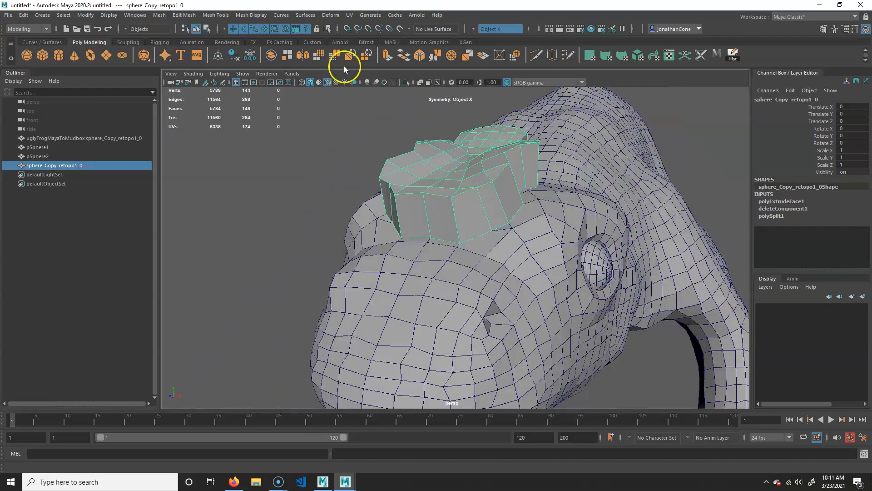
pyautogui.click(320, 55)
pyautogui.keyDown('alt'); pyautogui.moveTo(504, 195); pyautogui.dragTo(415, 193); pyautogui.keyUp('alt')
pyautogui.click(233, 194)
pyautogui.keyDown('alt'); pyautogui.moveTo(359, 204); pyautogui.dragTo(423, 189); pyautogui.keyUp('alt')
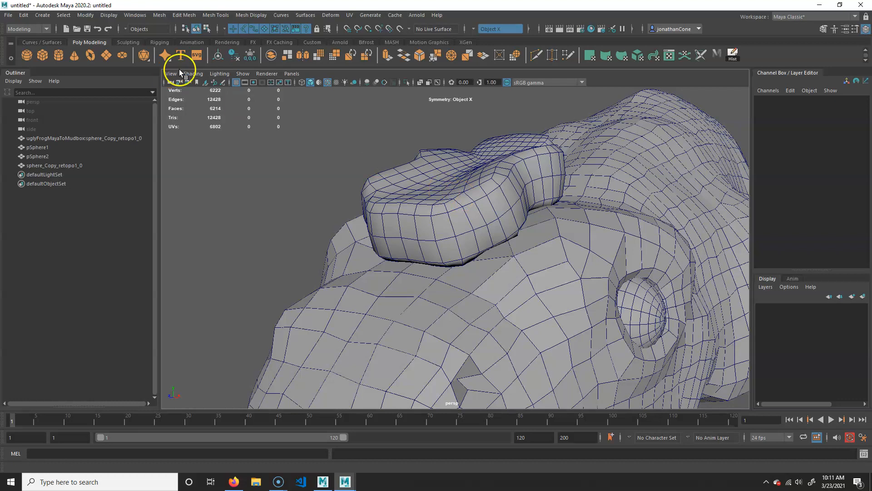
# Use the sculpting Grab tool to pull the front edge of the head piece upward into a pointed horn
pyautogui.click(130, 42)
pyautogui.click(89, 57)
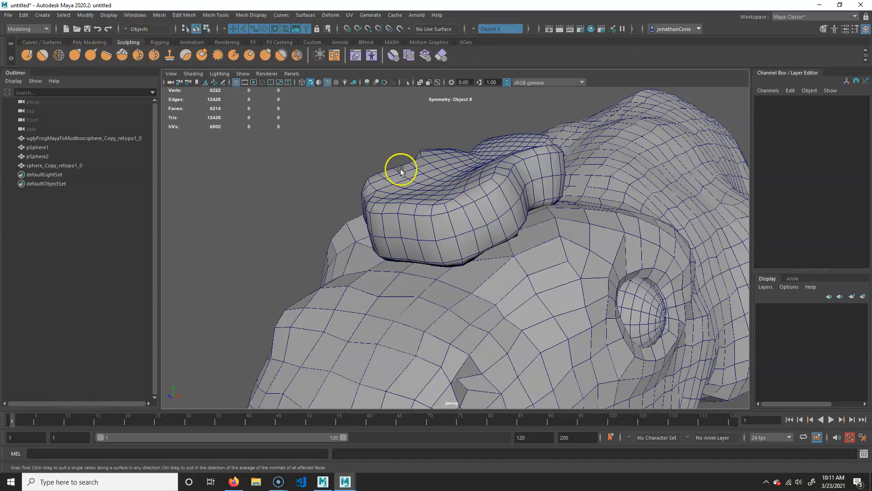
pyautogui.click(372, 186)
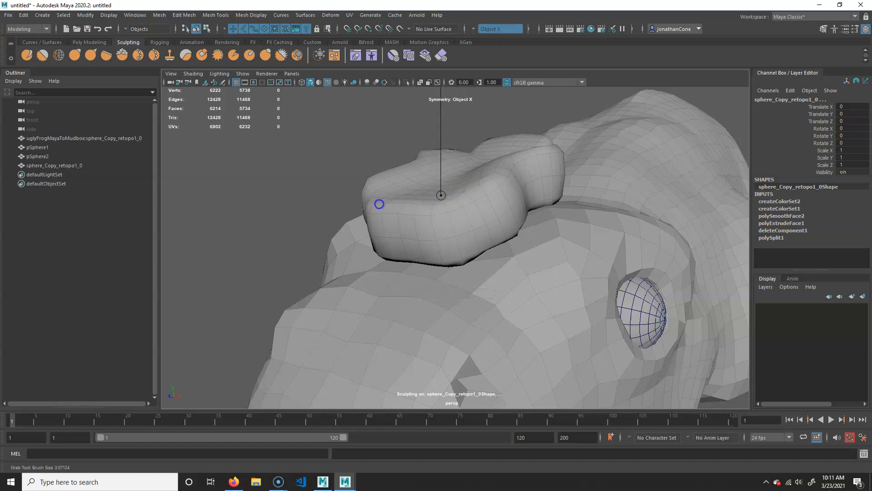
pyautogui.moveTo(494, 200)
pyautogui.keyDown('alt'); pyautogui.mouseDown()
pyautogui.moveTo(492, 178)
pyautogui.moveTo(469, 199)
pyautogui.moveTo(399, 224)
pyautogui.moveTo(341, 189)
pyautogui.moveTo(355, 220)
pyautogui.moveTo(336, 190)
pyautogui.moveTo(339, 198)
pyautogui.mouseUp(); pyautogui.keyUp('alt')
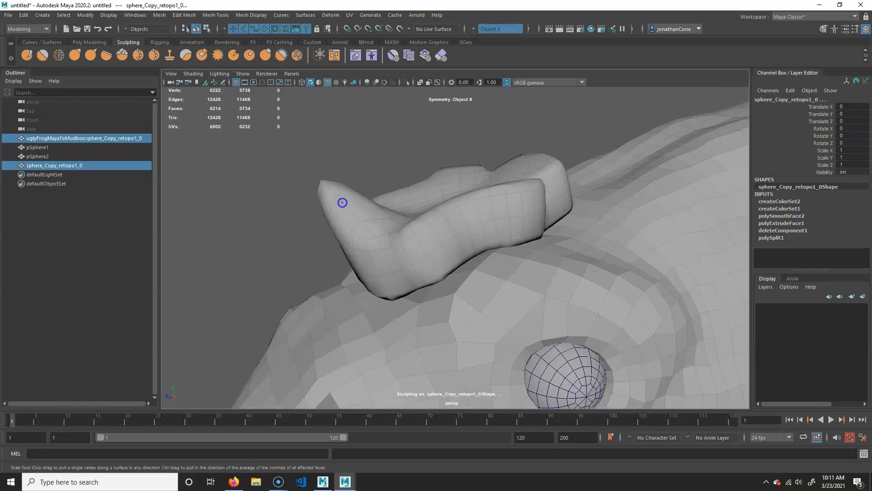
# Reshape the upper side and rear edges of the head piece with short Grab strokes so its top dips down
pyautogui.moveTo(508, 188)
pyautogui.mouseDown()
pyautogui.moveTo(504, 205)
pyautogui.moveTo(459, 223)
pyautogui.mouseUp()
pyautogui.moveTo(426, 227); pyautogui.dragTo(426, 237)
pyautogui.moveTo(537, 190); pyautogui.dragTo(537, 200)
pyautogui.moveTo(554, 166)
pyautogui.mouseDown()
pyautogui.moveTo(550, 185)
pyautogui.moveTo(547, 162)
pyautogui.mouseUp()
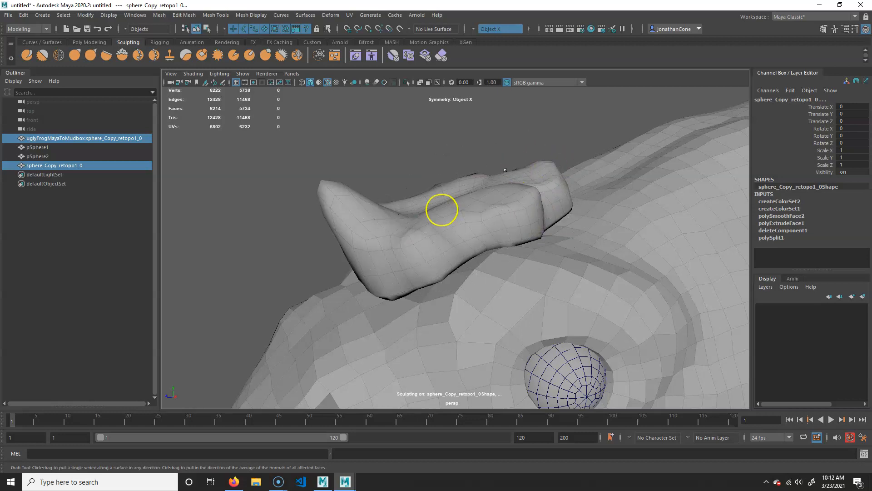
pyautogui.scroll(-5, 456, 197)
pyautogui.moveTo(456, 197)
pyautogui.keyDown('alt'); pyautogui.mouseDown()
pyautogui.moveTo(635, 205)
pyautogui.moveTo(469, 189)
pyautogui.mouseUp(); pyautogui.keyUp('alt')
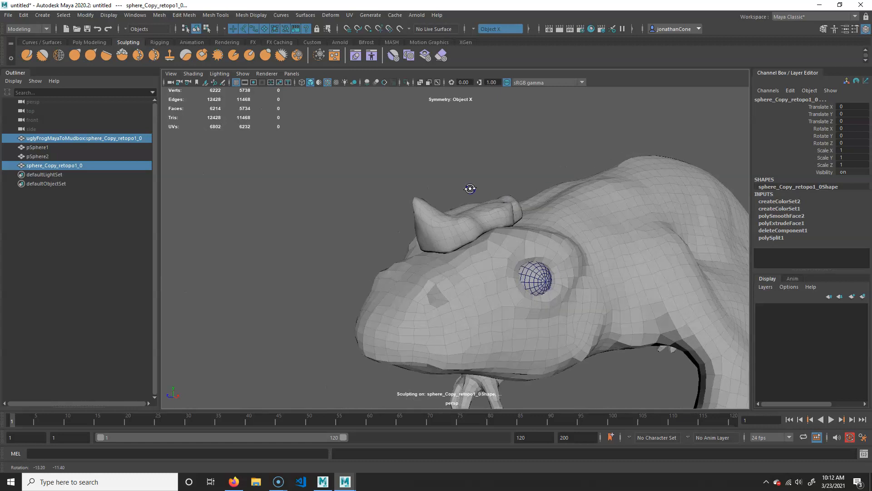
# Leave sculpting for the Select tool and select only the head piece
pyautogui.scroll(4, 487, 230)
pyautogui.press('q')
pyautogui.click(499, 127)
pyautogui.click(499, 216)
# Apply an automatic UV projection to the head piece, return to object mode and clear the selection
pyautogui.keyDown('alt'); pyautogui.moveTo(452, 254); pyautogui.dragTo(453, 217); pyautogui.keyUp('alt')
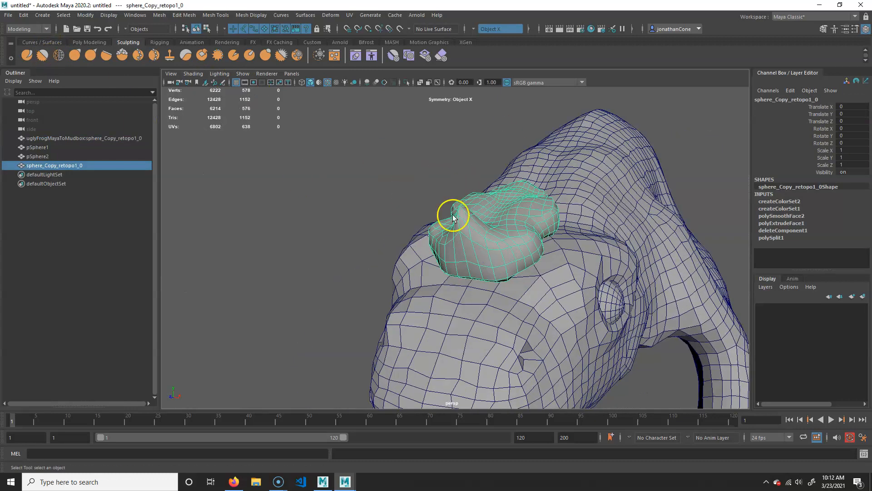
pyautogui.keyDown('alt'); pyautogui.moveTo(534, 259); pyautogui.dragTo(445, 234); pyautogui.keyUp('alt')
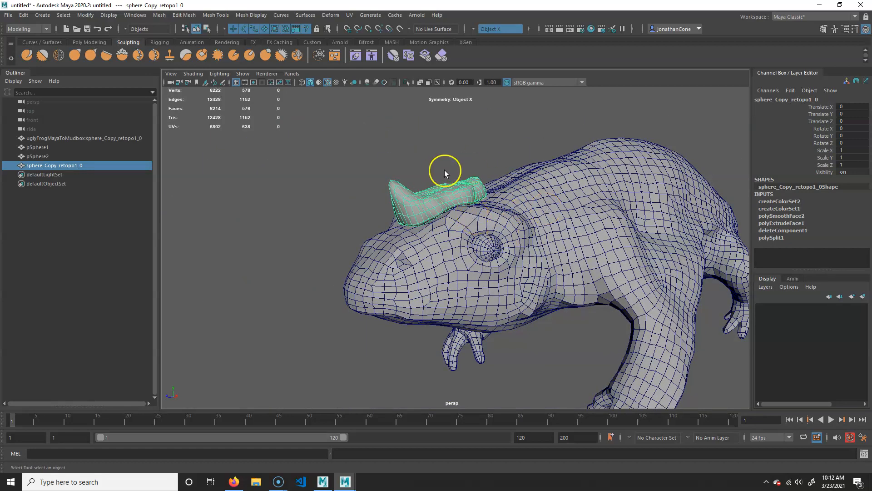
pyautogui.keyDown('alt'); pyautogui.moveTo(382, 218); pyautogui.dragTo(551, 250); pyautogui.keyUp('alt')
pyautogui.keyDown('alt'); pyautogui.moveTo(551, 249); pyautogui.dragTo(491, 241, button='right'); pyautogui.keyUp('alt')
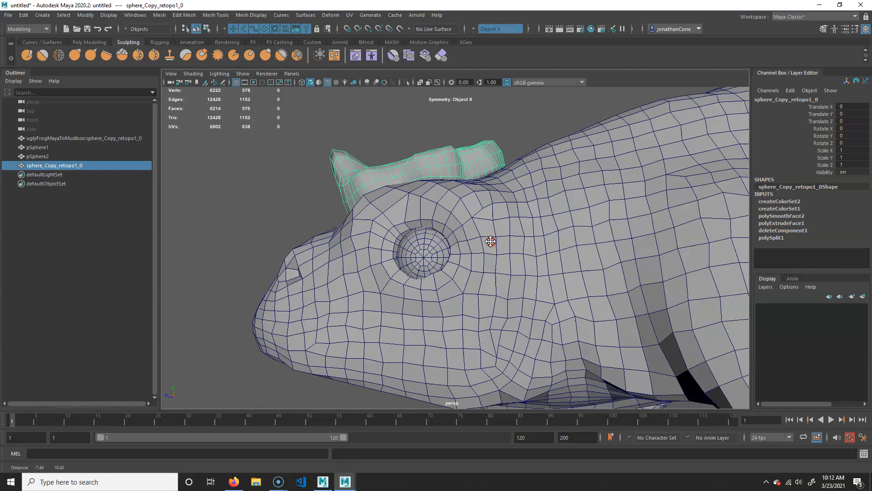
pyautogui.keyDown('alt'); pyautogui.moveTo(490, 241); pyautogui.dragTo(478, 199); pyautogui.keyUp('alt')
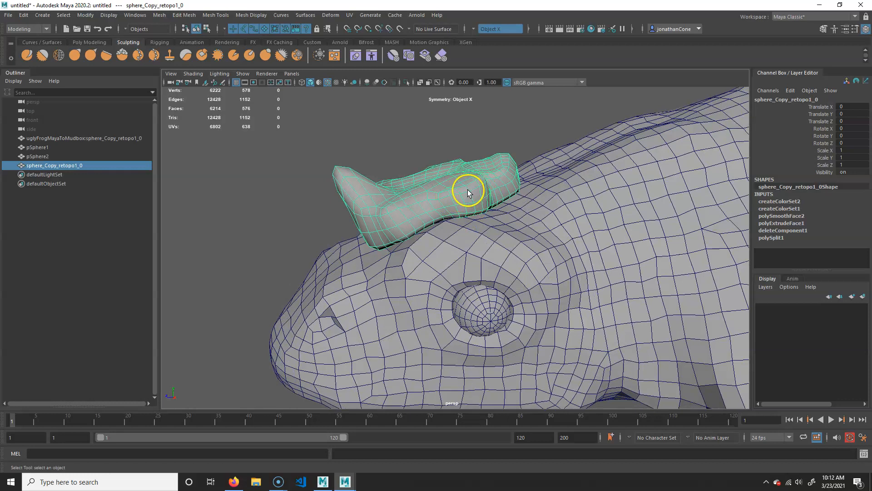
pyautogui.click(351, 15)
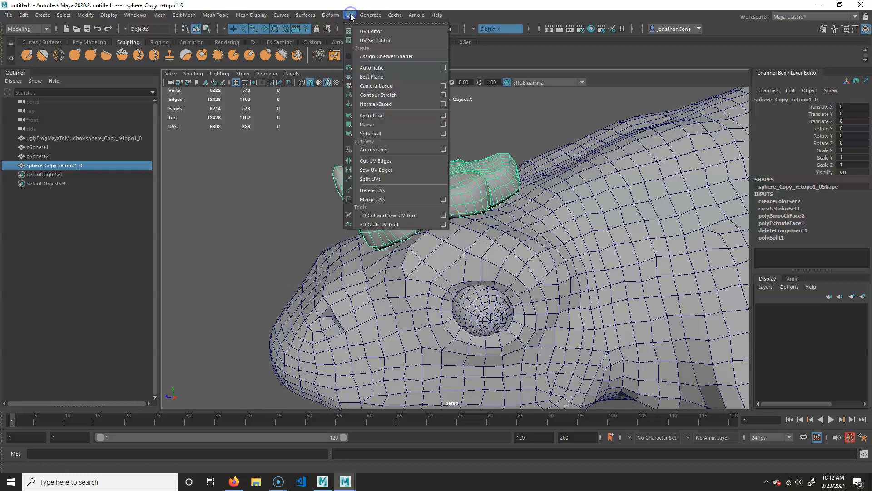
pyautogui.click(384, 72)
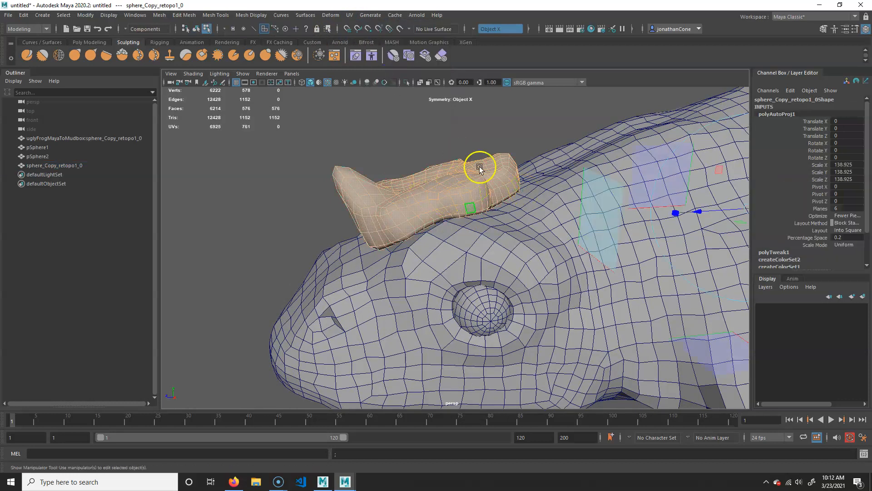
pyautogui.press('F8')
pyautogui.click(459, 146)
pyautogui.click(421, 195)
pyautogui.keyDown('alt'); pyautogui.moveTo(420, 195); pyautogui.dragTo(420, 184); pyautogui.keyUp('alt')
pyautogui.click(349, 15)
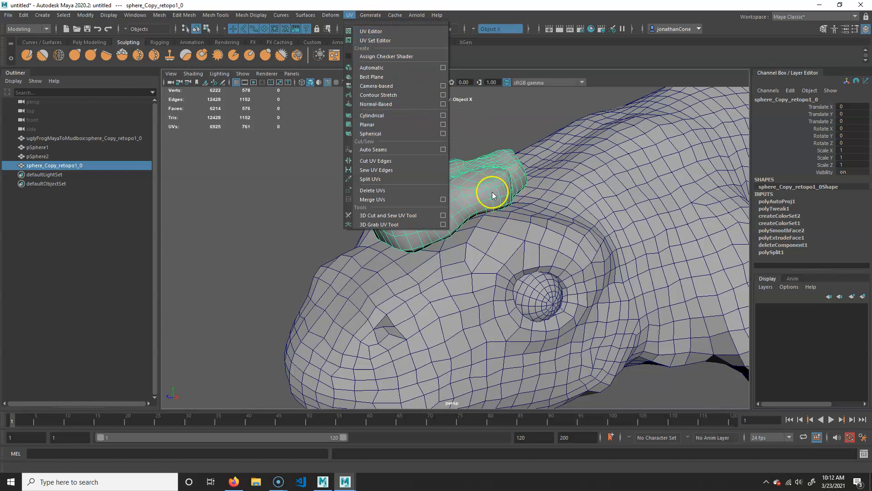
pyautogui.click(501, 116)
pyautogui.keyDown('alt'); pyautogui.moveTo(450, 195); pyautogui.dragTo(474, 231); pyautogui.keyUp('alt')
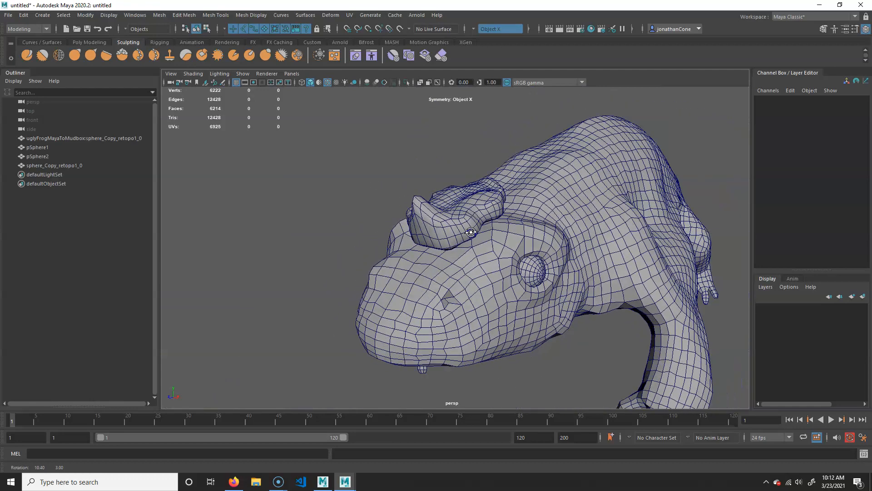
pyautogui.scroll(3, 475, 230)
pyautogui.click(458, 190)
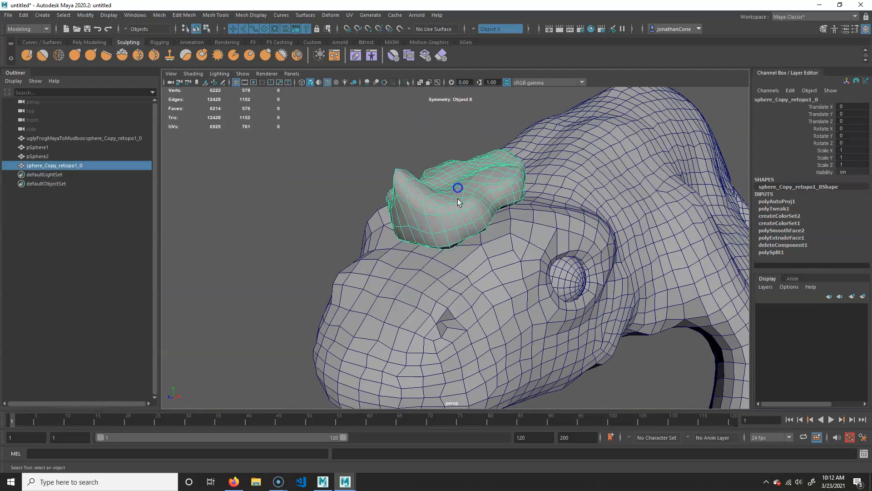
pyautogui.keyDown('shift'); pyautogui.click(578, 277); pyautogui.keyUp('shift')
pyautogui.moveTo(296, 232)
pyautogui.keyDown('alt'); pyautogui.mouseDown()
pyautogui.moveTo(476, 245)
pyautogui.moveTo(476, 258)
pyautogui.moveTo(461, 267)
pyautogui.mouseUp(); pyautogui.keyUp('alt')
pyautogui.keyDown('shift'); pyautogui.click(456, 287); pyautogui.keyUp('shift')
pyautogui.scroll(-5, 488, 269)
pyautogui.scroll(5, 462, 267)
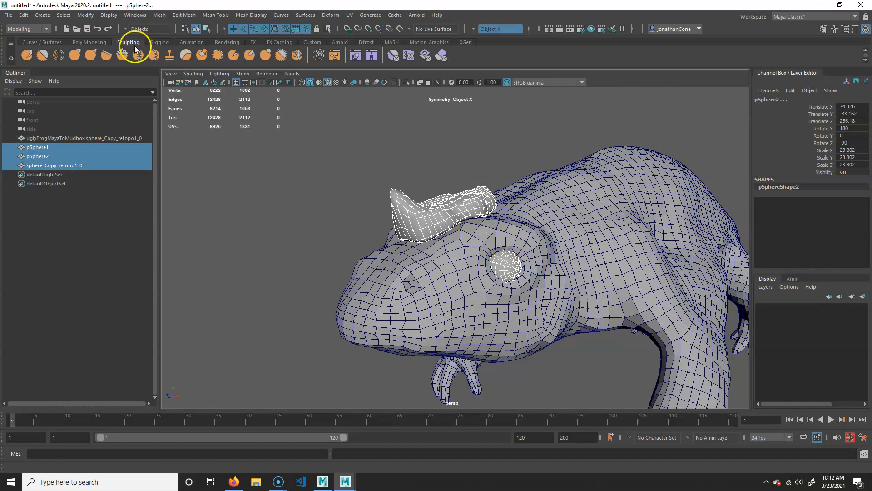
pyautogui.click(334, 213)
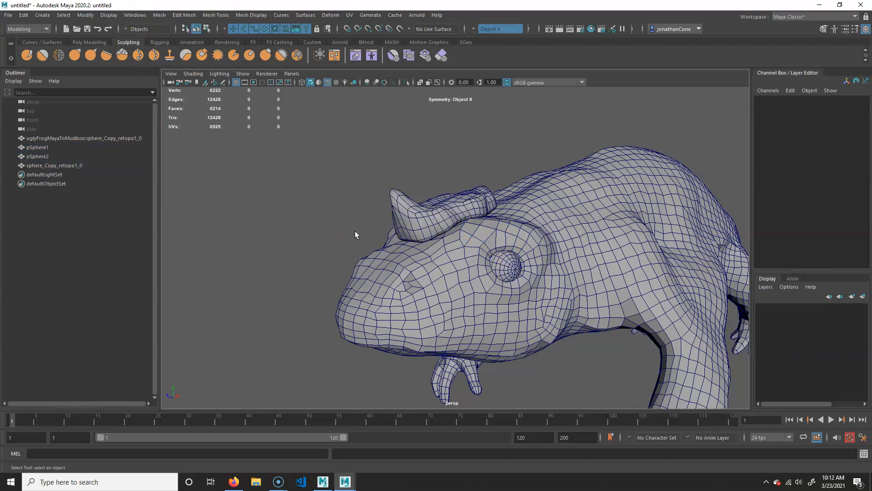
pyautogui.click(438, 218)
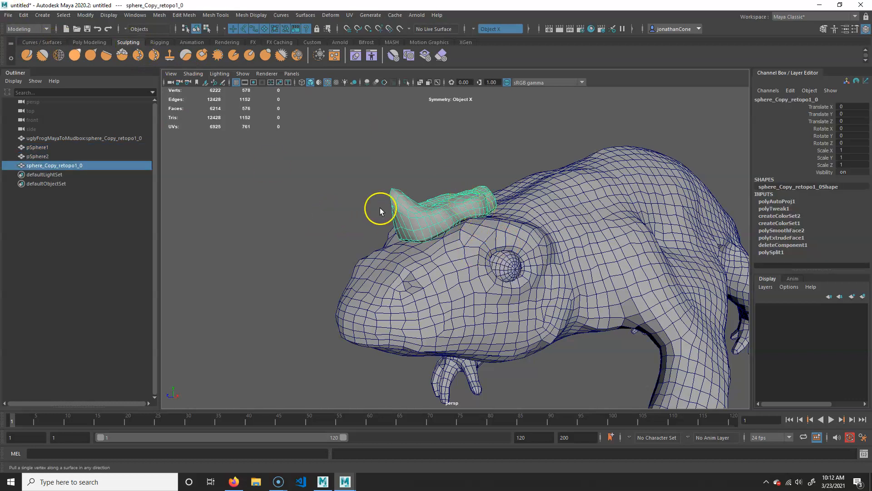
# Select both eye spheres and export them as an OBJ named frogEyes into the uglyFrog folder on the Desktop
pyautogui.click(518, 269)
pyautogui.keyDown('alt'); pyautogui.moveTo(519, 269); pyautogui.dragTo(442, 256); pyautogui.keyUp('alt')
pyautogui.click(426, 274)
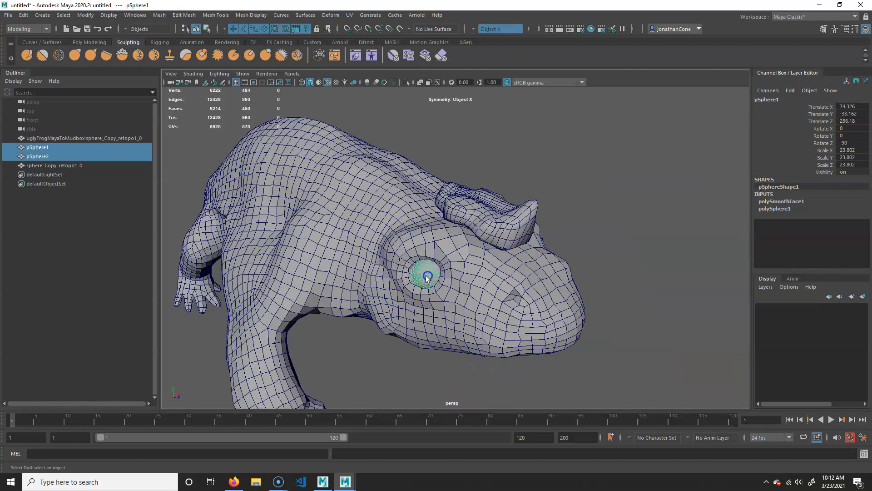
pyautogui.click(9, 15)
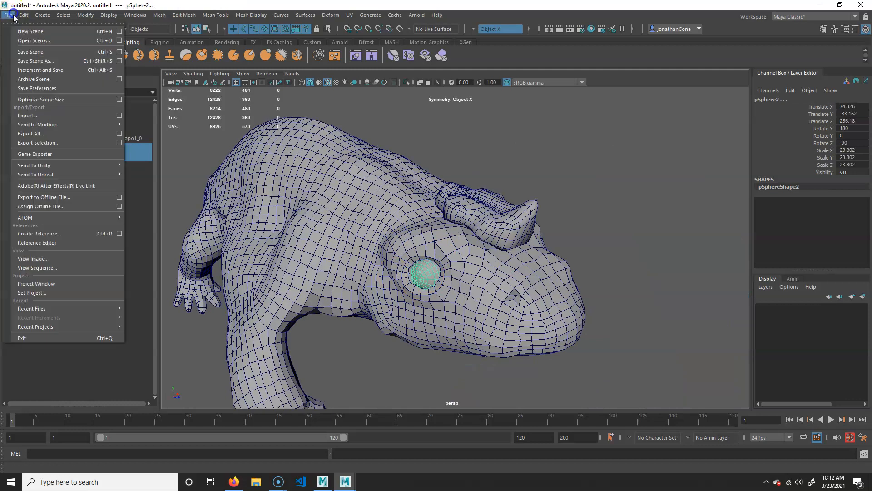
pyautogui.click(43, 142)
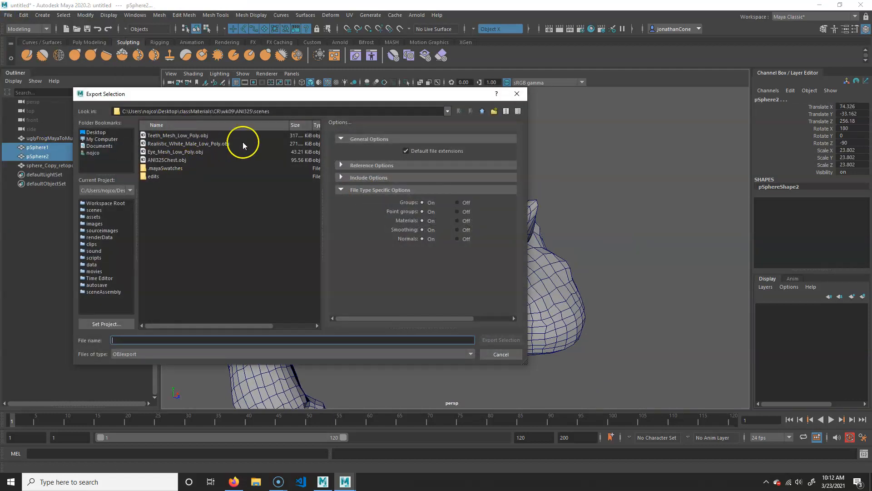
pyautogui.click(93, 133)
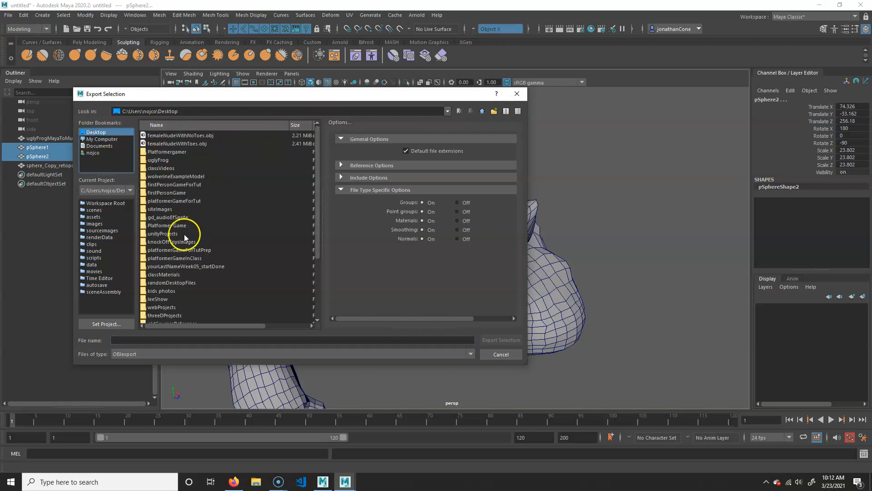
pyautogui.doubleClick(158, 160)
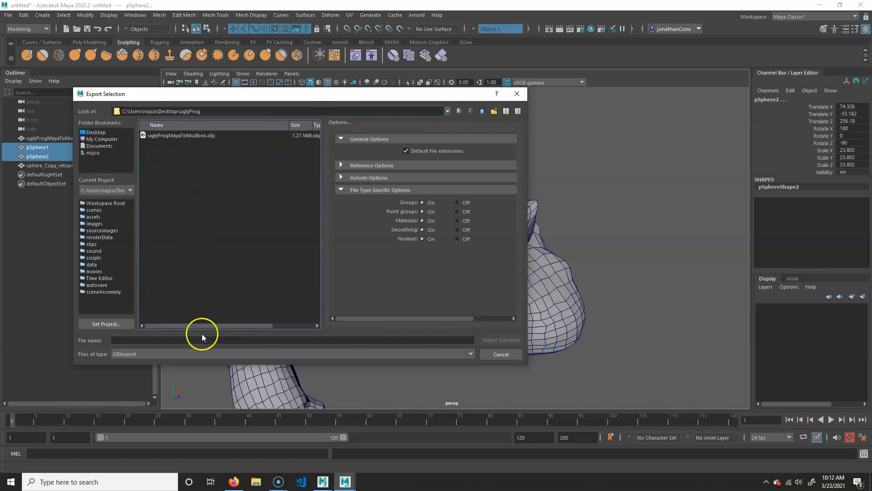
pyautogui.click(200, 340)
pyautogui.write('frogEyes')
pyautogui.press('Return')
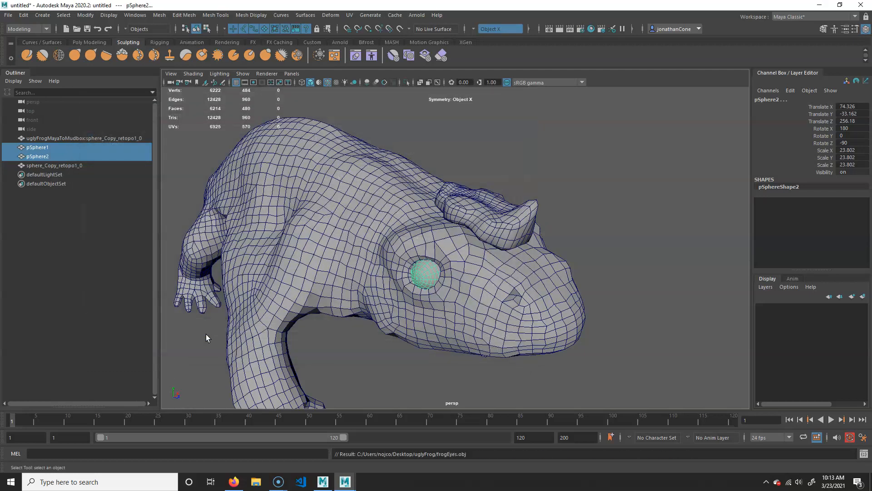
# Select the head piece and export it as an OBJ named frogHair into the uglyFrog folder
pyautogui.click(477, 230)
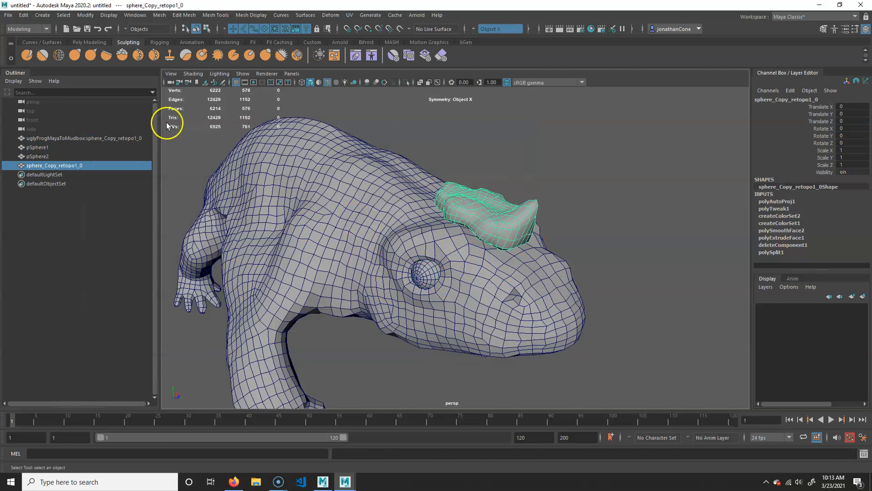
pyautogui.click(6, 15)
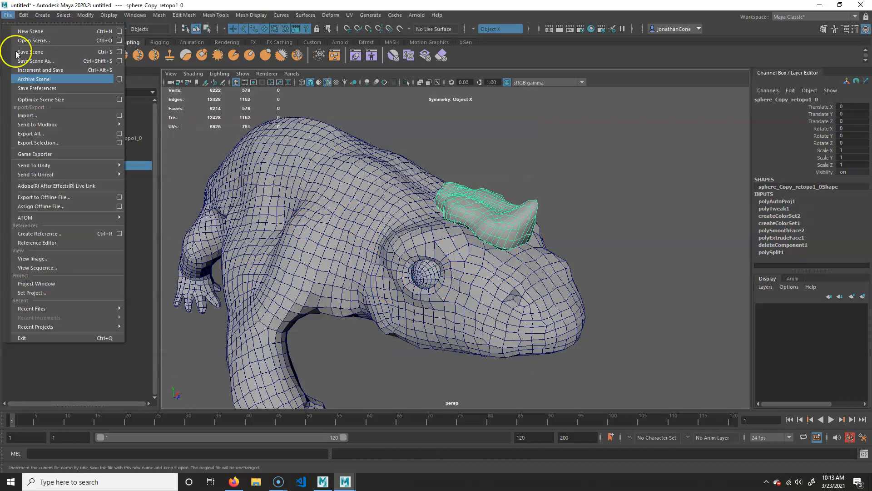
pyautogui.click(48, 141)
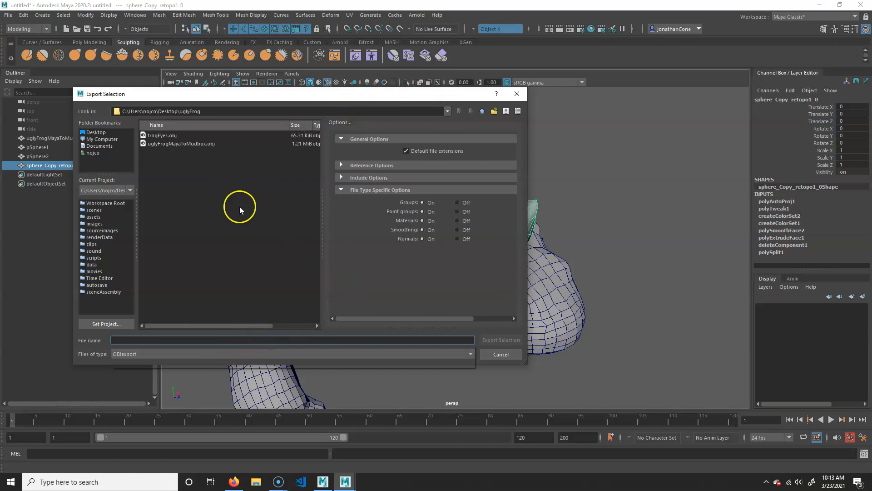
pyautogui.write('frogHair')
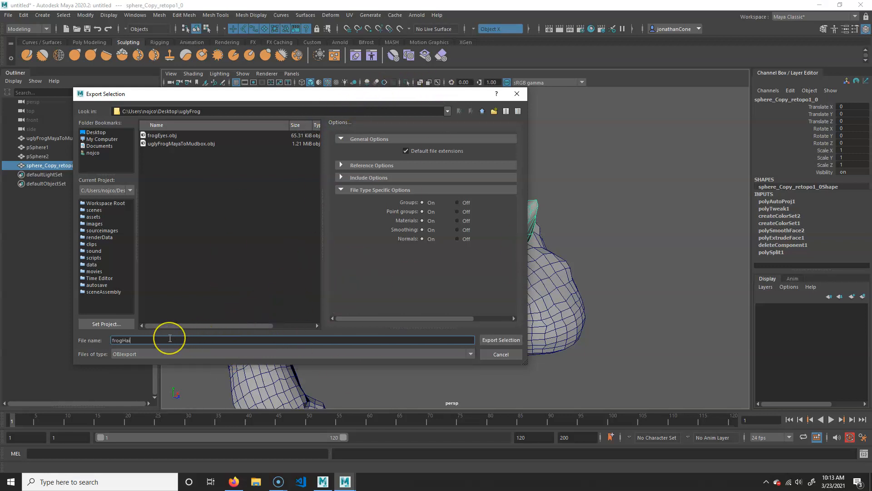
pyautogui.click(502, 340)
# Close Maya and switch to Mudbox, framing the whole frog in the uglyFrogMudbox scene
pyautogui.click(861, 5)
pyautogui.click(415, 244)
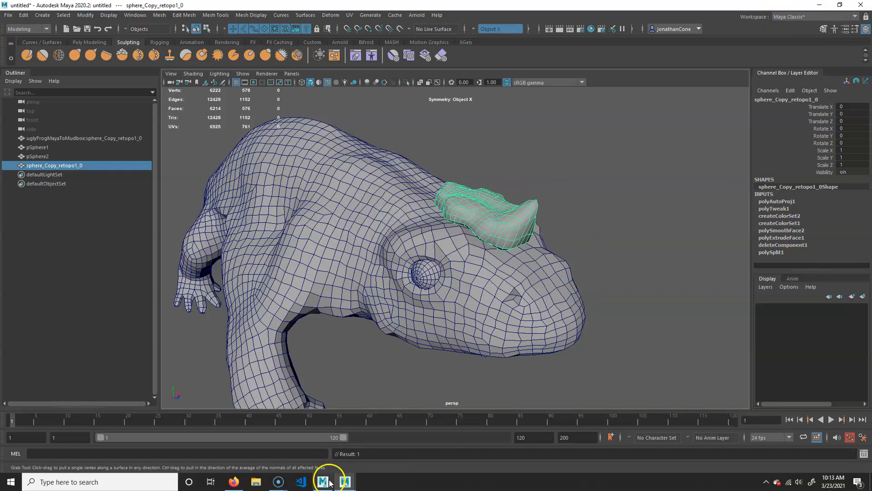
pyautogui.click(329, 482)
pyautogui.keyDown('alt'); pyautogui.moveTo(324, 161); pyautogui.dragTo(357, 140); pyautogui.keyUp('alt')
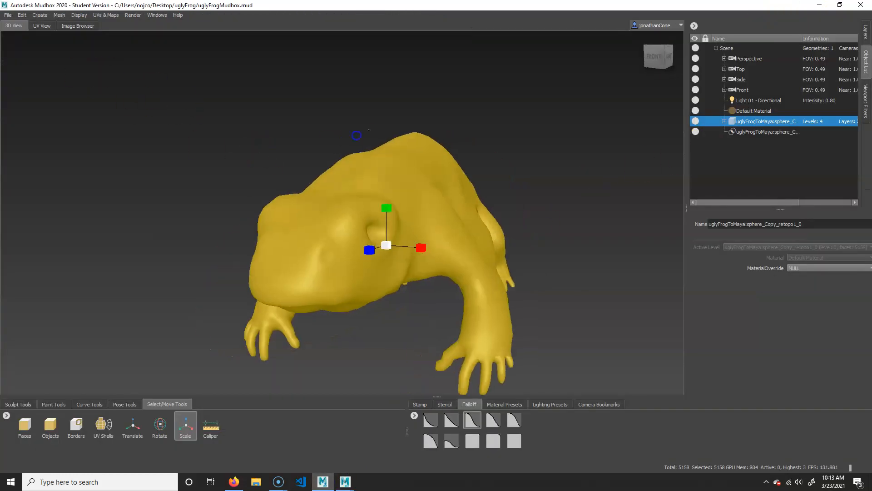
pyautogui.keyDown('alt'); pyautogui.moveTo(357, 141); pyautogui.dragTo(409, 181, button='right'); pyautogui.keyUp('alt')
pyautogui.keyDown('alt'); pyautogui.moveTo(409, 181); pyautogui.dragTo(399, 185); pyautogui.keyUp('alt')
# Import frogEyes.obj from the uglyFrog folder into the Mudbox scene
pyautogui.click(8, 15)
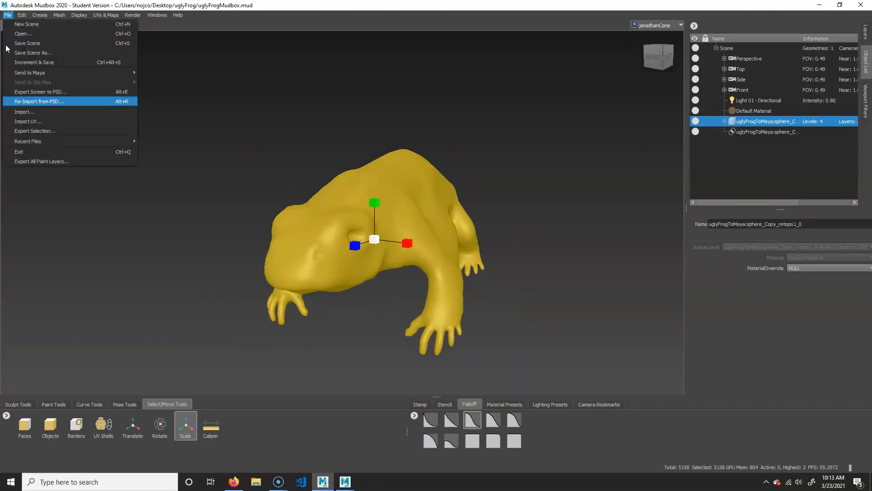
pyautogui.click(32, 109)
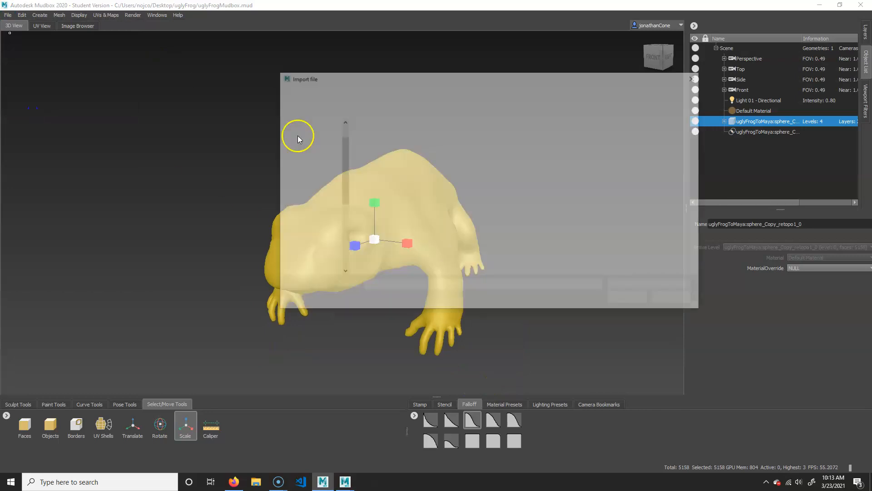
pyautogui.click(381, 144)
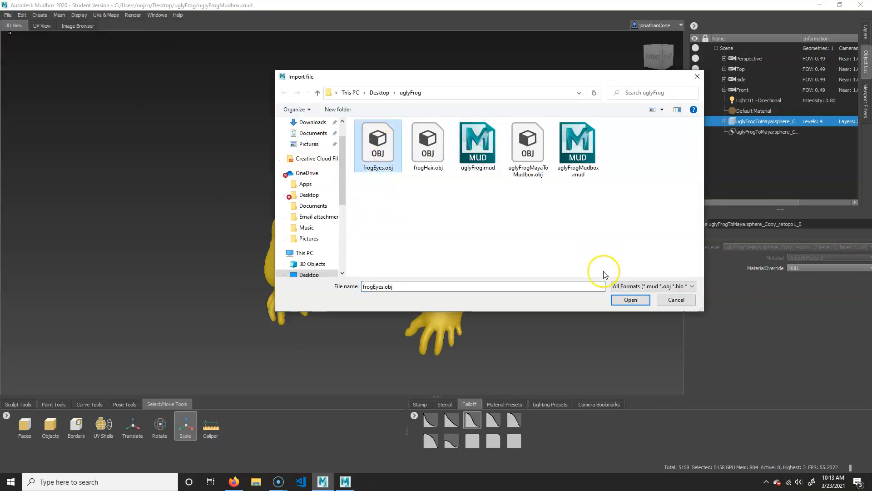
pyautogui.click(631, 300)
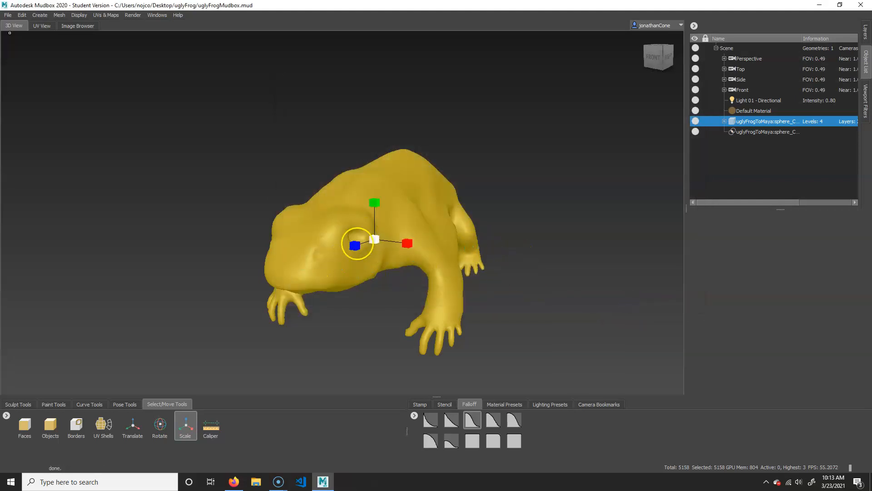
# Lock both imported eye spheres, pSphere1 and pSphere2, in the object list
pyautogui.keyDown('alt'); pyautogui.moveTo(363, 279); pyautogui.dragTo(383, 262); pyautogui.keyUp('alt')
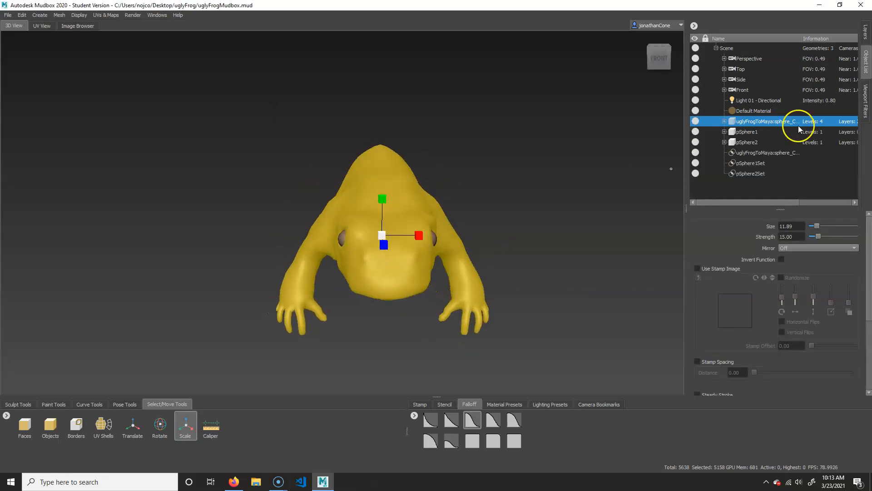
pyautogui.click(754, 133)
pyautogui.click(748, 141)
pyautogui.click(751, 133)
pyautogui.click(748, 142)
pyautogui.click(748, 133)
pyautogui.click(748, 142)
pyautogui.click(746, 132)
pyautogui.click(745, 143)
pyautogui.click(741, 133)
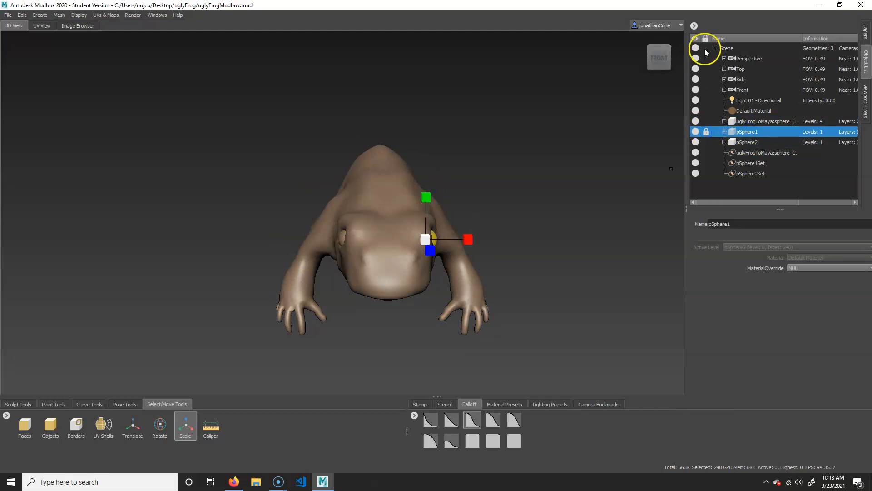
pyautogui.click(706, 145)
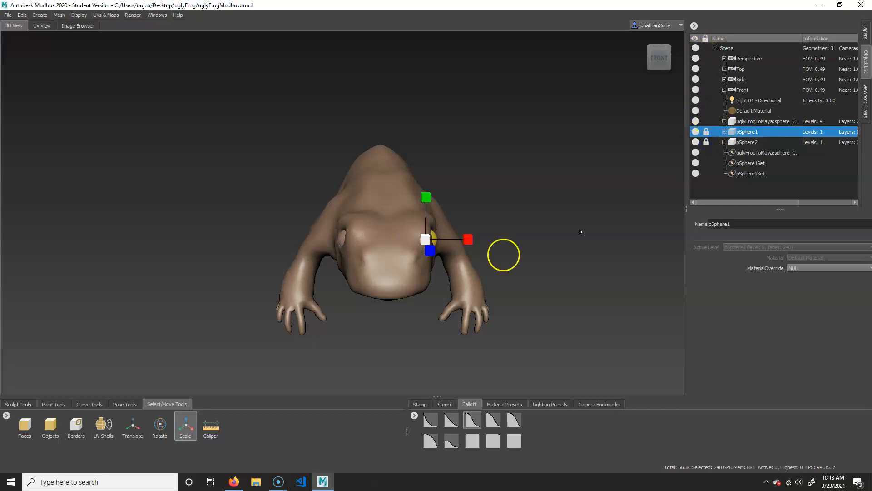
# Select the frog body mesh and import frogHair.obj from the uglyFrog folder into the scene
pyautogui.keyDown('alt'); pyautogui.moveTo(503, 255); pyautogui.dragTo(462, 241); pyautogui.keyUp('alt')
pyautogui.keyDown('alt'); pyautogui.moveTo(250, 265); pyautogui.dragTo(351, 250, button='right'); pyautogui.keyUp('alt')
pyautogui.keyDown('alt'); pyautogui.moveTo(399, 294); pyautogui.dragTo(355, 314); pyautogui.keyUp('alt')
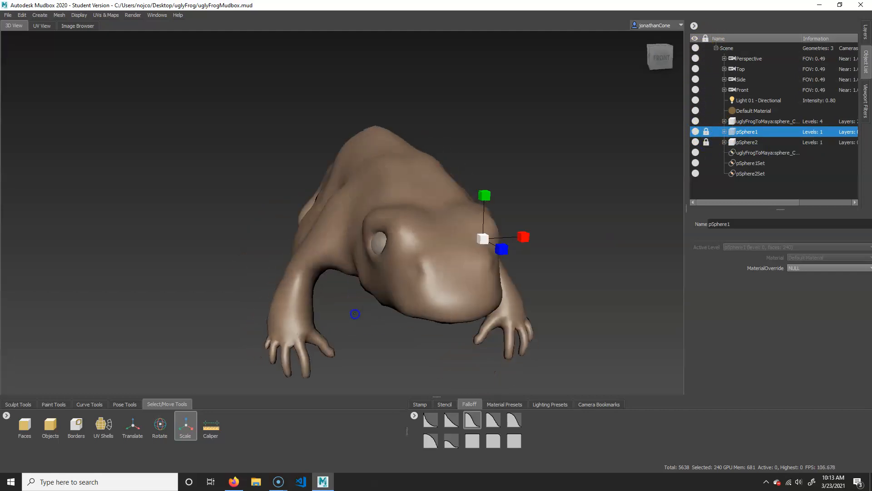
pyautogui.click(741, 122)
pyautogui.keyDown('alt'); pyautogui.moveTo(409, 205); pyautogui.dragTo(239, 191); pyautogui.keyUp('alt')
pyautogui.click(7, 16)
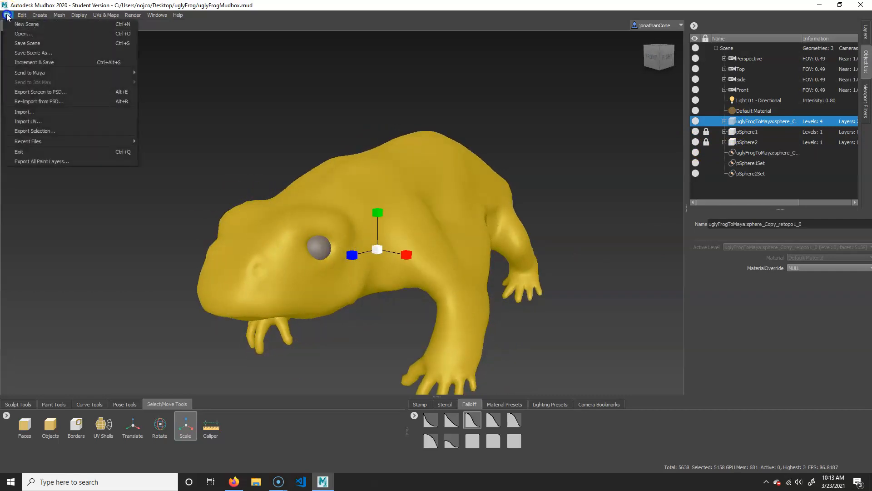
pyautogui.click(42, 111)
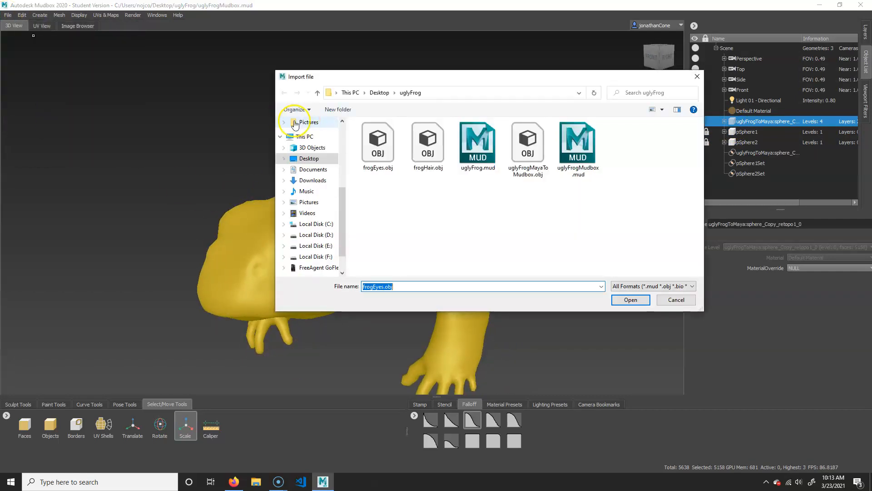
pyautogui.click(428, 145)
pyautogui.click(622, 299)
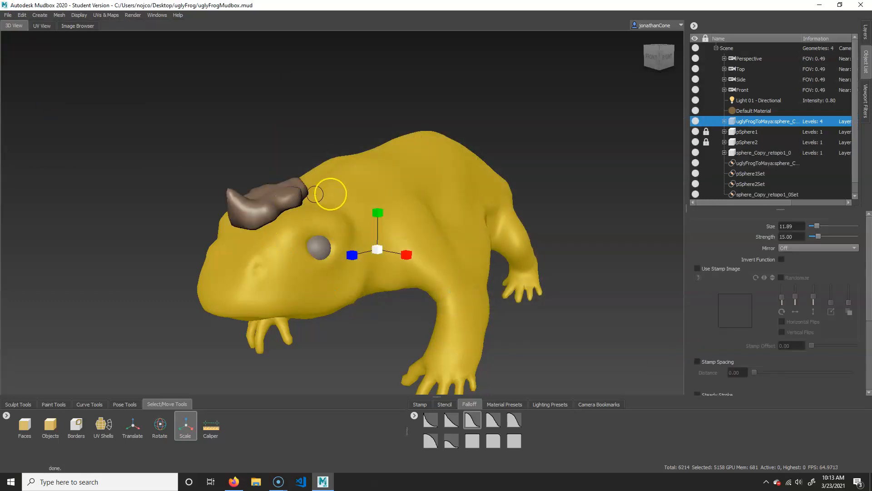
# Lock the frog body mesh in the object list and select the imported hair piece
pyautogui.moveTo(300, 265)
pyautogui.keyDown('alt'); pyautogui.mouseDown()
pyautogui.moveTo(352, 245)
pyautogui.moveTo(471, 235)
pyautogui.moveTo(273, 231)
pyautogui.moveTo(185, 197)
pyautogui.mouseUp(); pyautogui.keyUp('alt')
pyautogui.keyDown('alt'); pyautogui.moveTo(185, 197); pyautogui.dragTo(339, 207, button='right'); pyautogui.keyUp('alt')
pyautogui.keyDown('alt'); pyautogui.moveTo(339, 206); pyautogui.dragTo(390, 196, button='middle'); pyautogui.keyUp('alt')
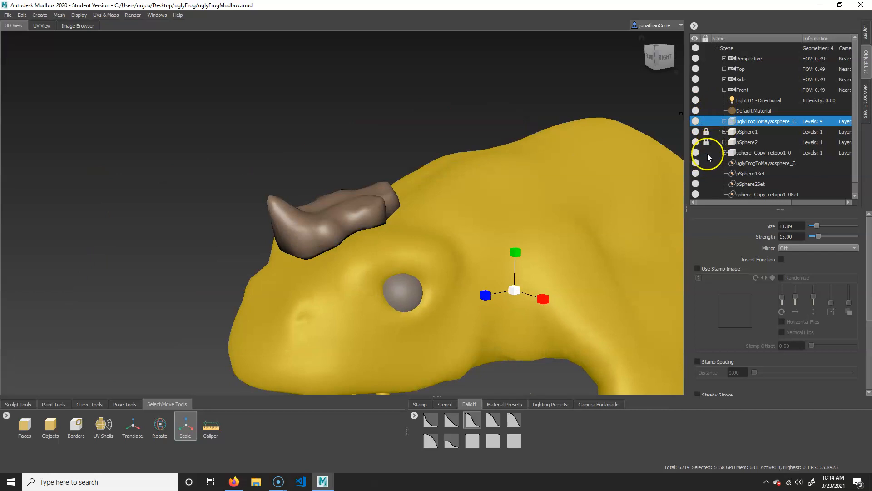
pyautogui.click(706, 125)
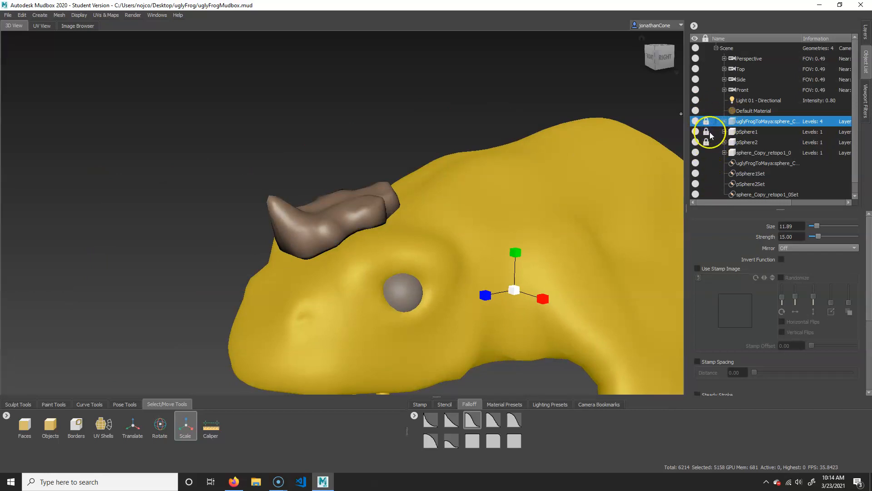
pyautogui.click(761, 155)
pyautogui.keyDown('alt'); pyautogui.moveTo(346, 203); pyautogui.dragTo(612, 162); pyautogui.keyUp('alt')
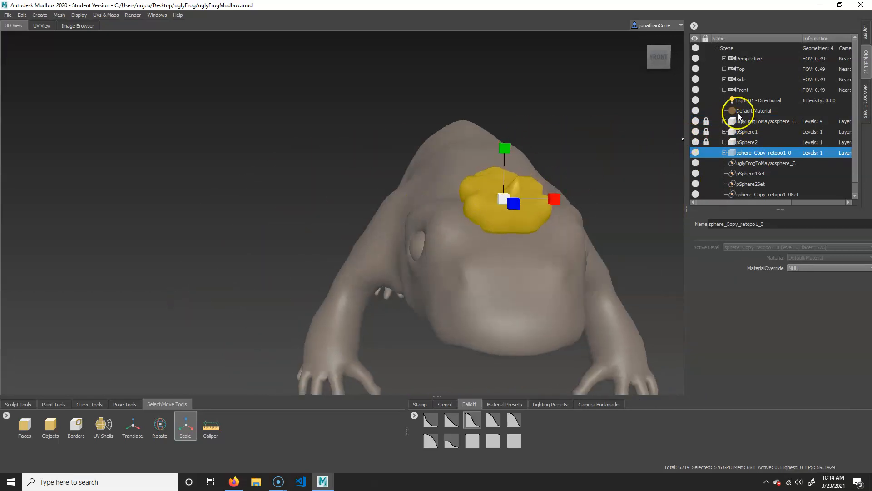
# Try locking the hair piece with the frog body unlocked and selected, and swap the two locks back
pyautogui.click(705, 121)
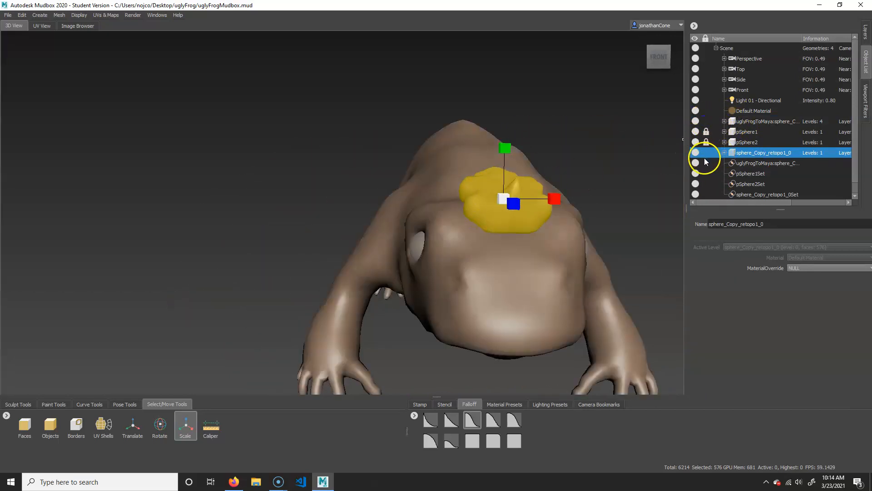
pyautogui.click(750, 121)
pyautogui.keyDown('alt'); pyautogui.moveTo(525, 213); pyautogui.dragTo(449, 213); pyautogui.keyUp('alt')
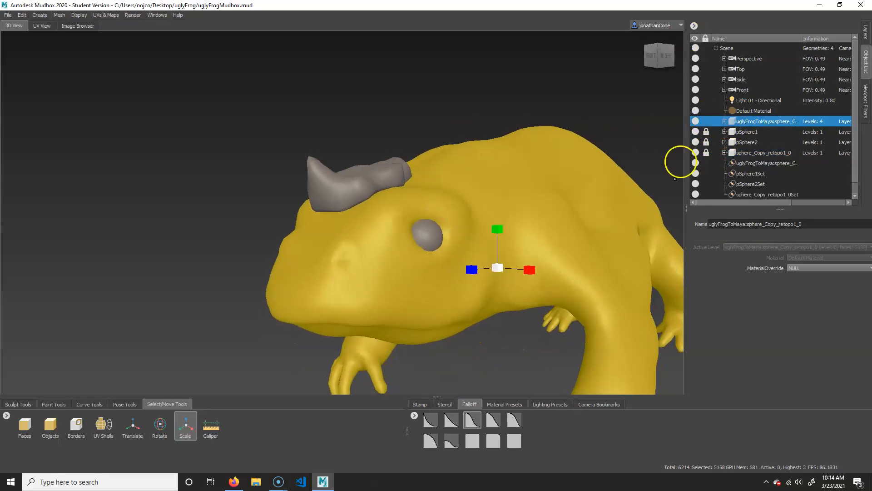
pyautogui.click(706, 152)
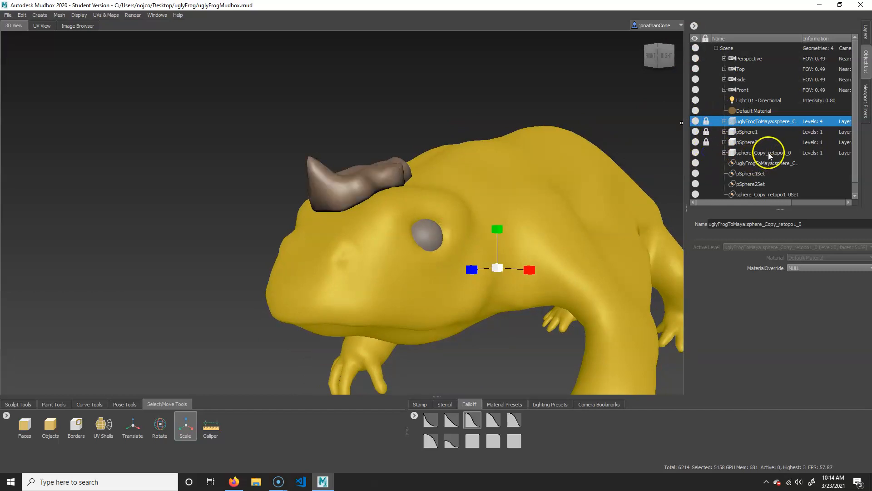
# Deselect the hair piece, sphere_Copy_retopo1_0, and show its sculpt layers
pyautogui.click(763, 154)
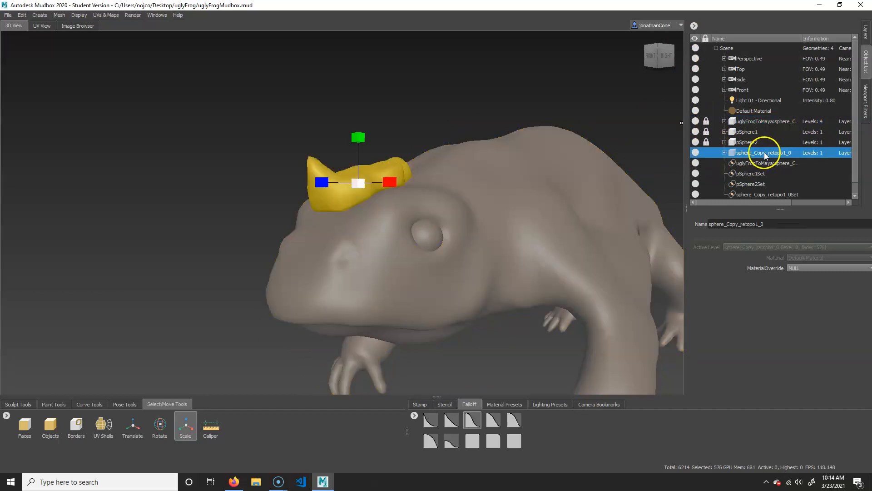
pyautogui.keyDown('ctrl'); pyautogui.click(766, 155); pyautogui.keyUp('ctrl')
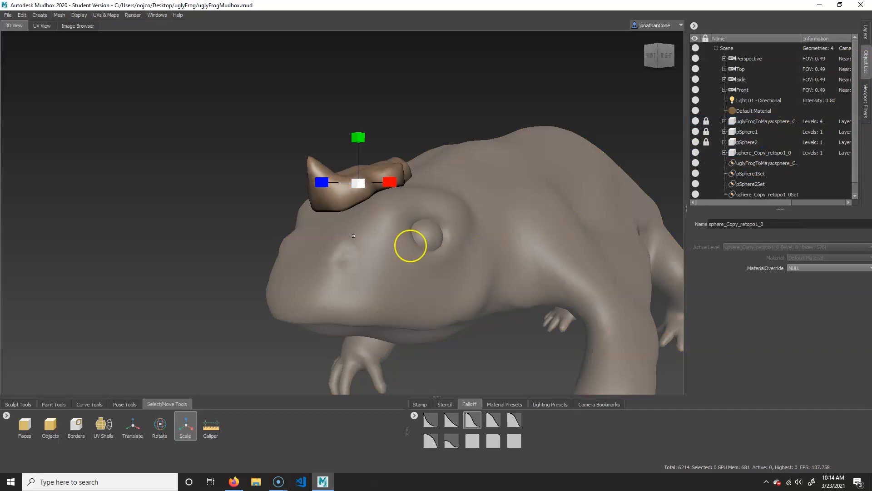
pyautogui.keyDown('alt'); pyautogui.moveTo(353, 236); pyautogui.dragTo(384, 230); pyautogui.keyUp('alt')
pyautogui.click(867, 34)
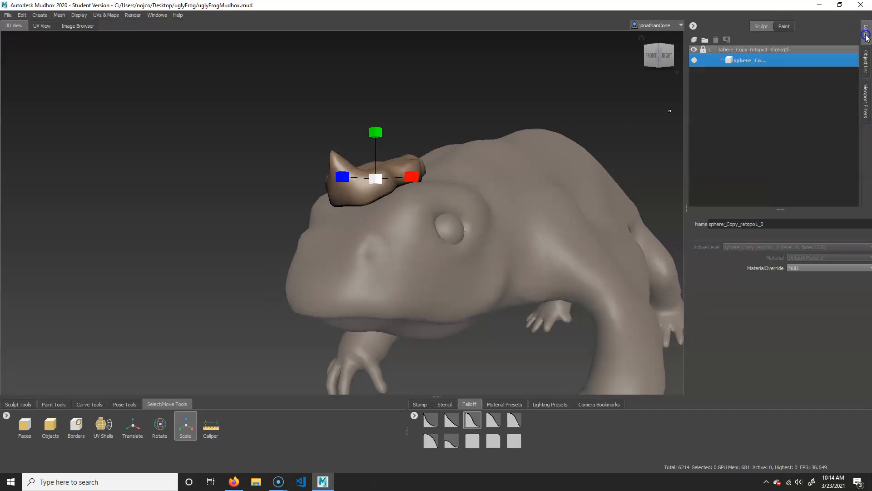
# Choose the Sculpt brush for the hair piece and expand its Tessellation settings
pyautogui.keyDown('alt'); pyautogui.moveTo(463, 207); pyautogui.dragTo(468, 242); pyautogui.keyUp('alt')
pyautogui.keyDown('alt'); pyautogui.moveTo(467, 242); pyautogui.dragTo(477, 255, button='right'); pyautogui.keyUp('alt')
pyautogui.keyDown('alt'); pyautogui.moveTo(432, 254); pyautogui.dragTo(477, 195, button='middle'); pyautogui.keyUp('alt')
pyautogui.keyDown('alt'); pyautogui.moveTo(445, 199); pyautogui.dragTo(381, 186); pyautogui.keyUp('alt')
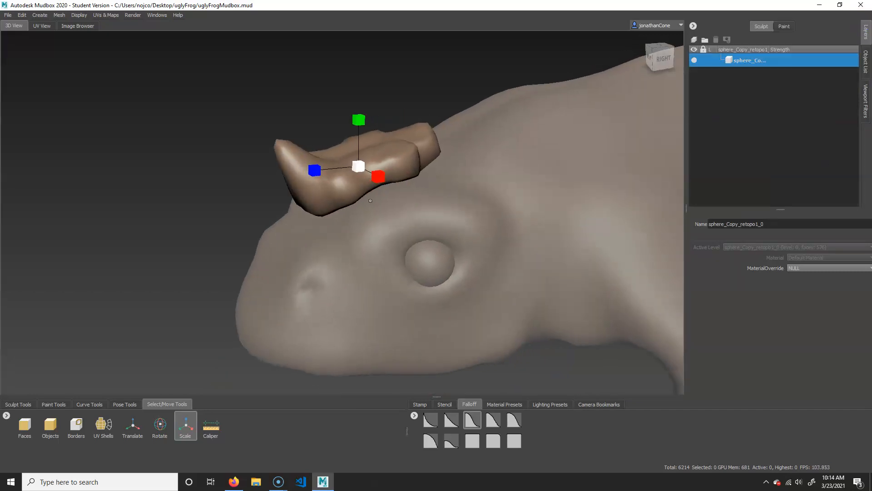
pyautogui.keyDown('alt'); pyautogui.moveTo(355, 145); pyautogui.dragTo(370, 153, button='right'); pyautogui.keyUp('alt')
pyautogui.keyDown('alt'); pyautogui.moveTo(369, 154); pyautogui.dragTo(385, 178, button='middle'); pyautogui.keyUp('alt')
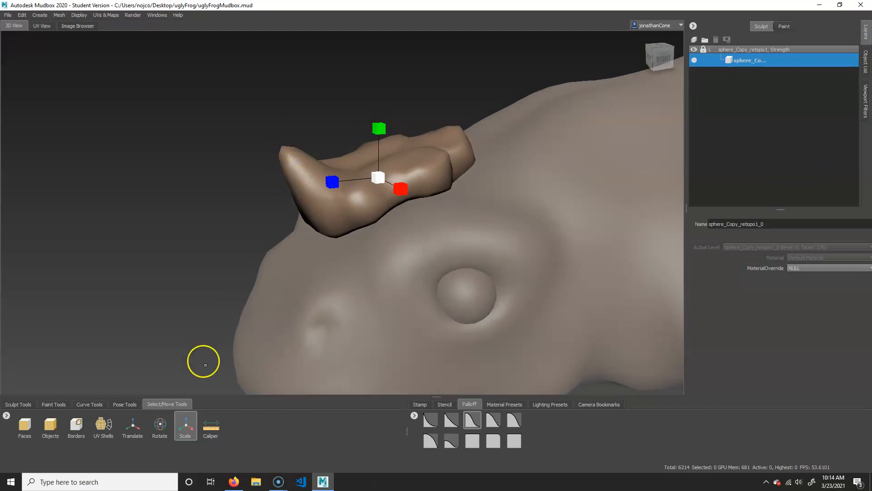
pyautogui.click(25, 404)
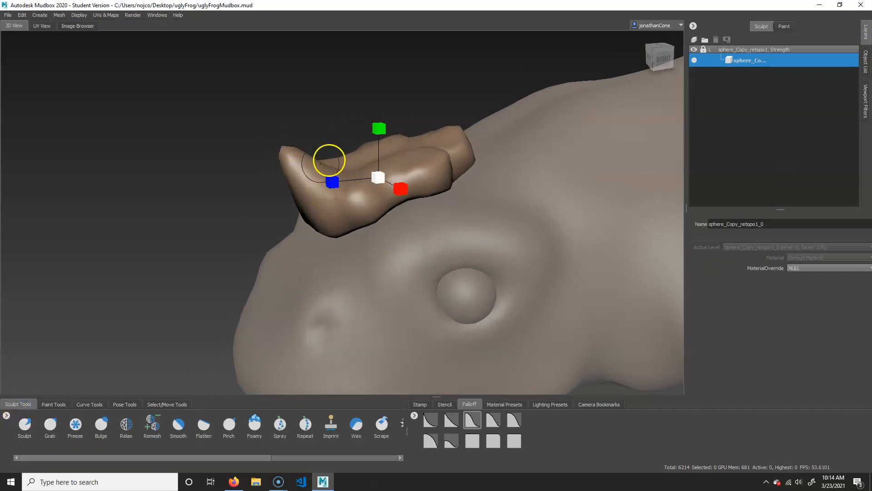
pyautogui.click(35, 426)
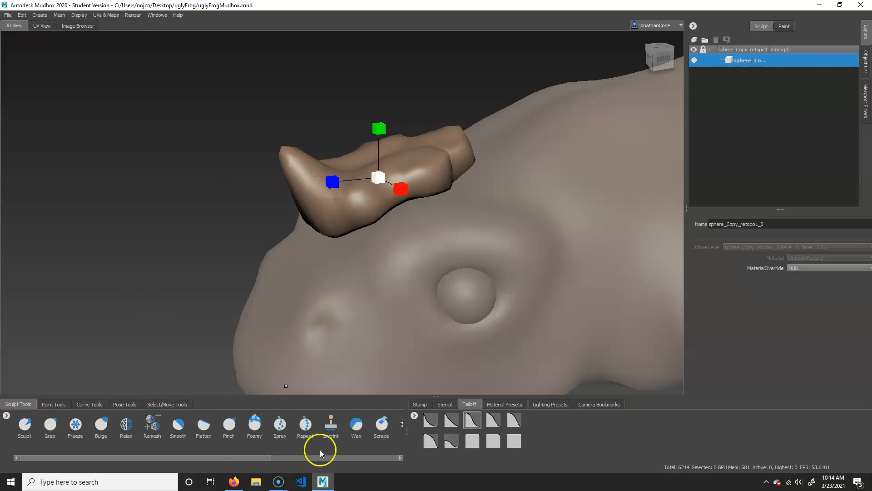
pyautogui.click(39, 429)
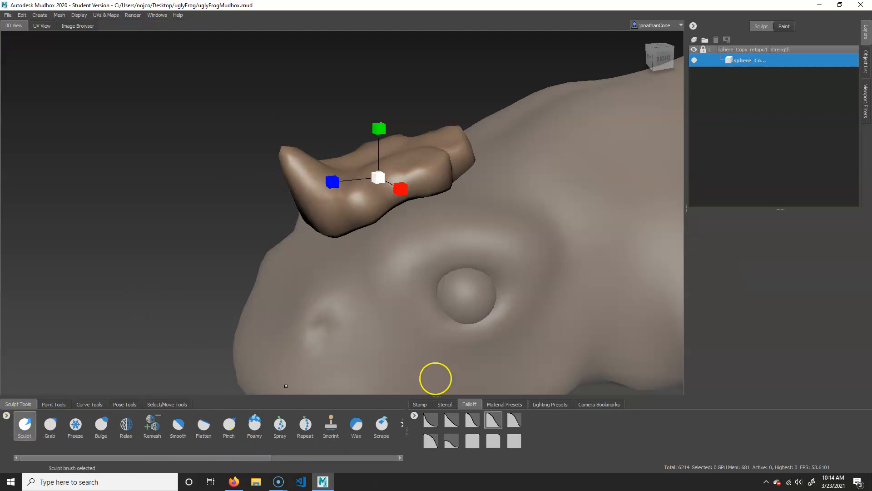
pyautogui.scroll(-5, 783, 324)
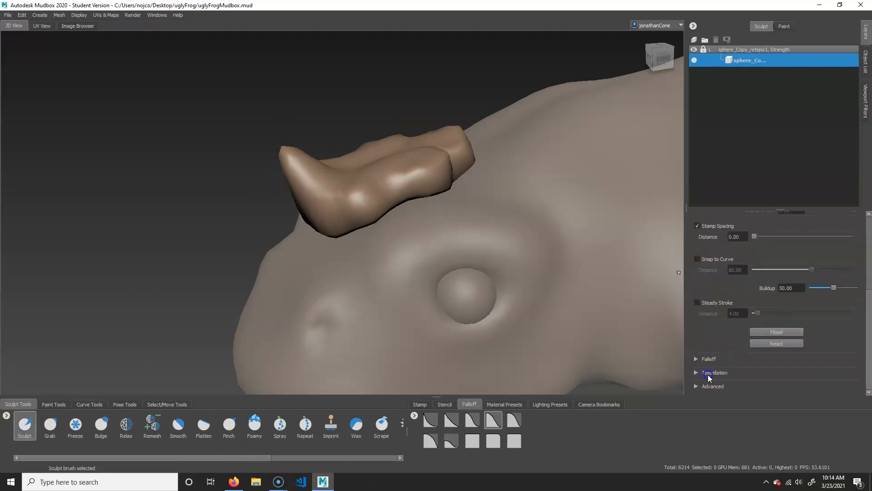
pyautogui.click(699, 372)
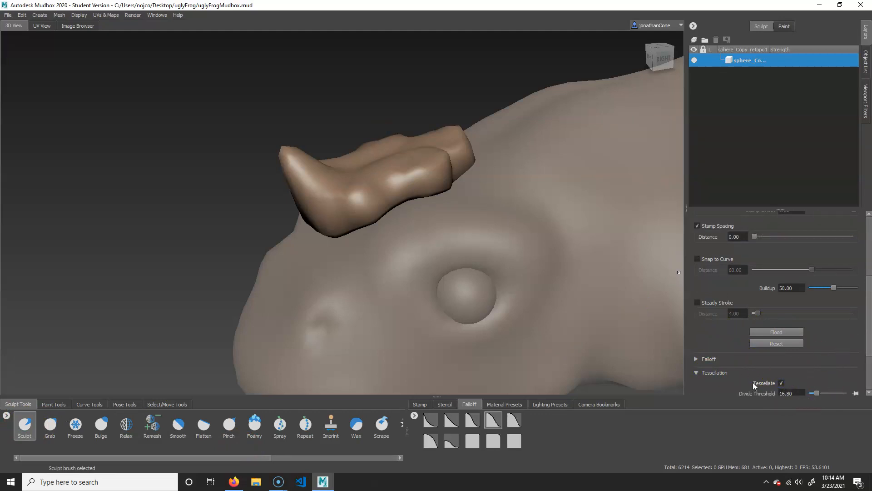
# Sculpt strokes with tessellation around the base of the hair piece's front horn
pyautogui.keyDown('alt'); pyautogui.moveTo(546, 272); pyautogui.dragTo(497, 240); pyautogui.keyUp('alt')
pyautogui.keyDown('alt'); pyautogui.moveTo(263, 123); pyautogui.dragTo(286, 154, button='middle'); pyautogui.keyUp('alt')
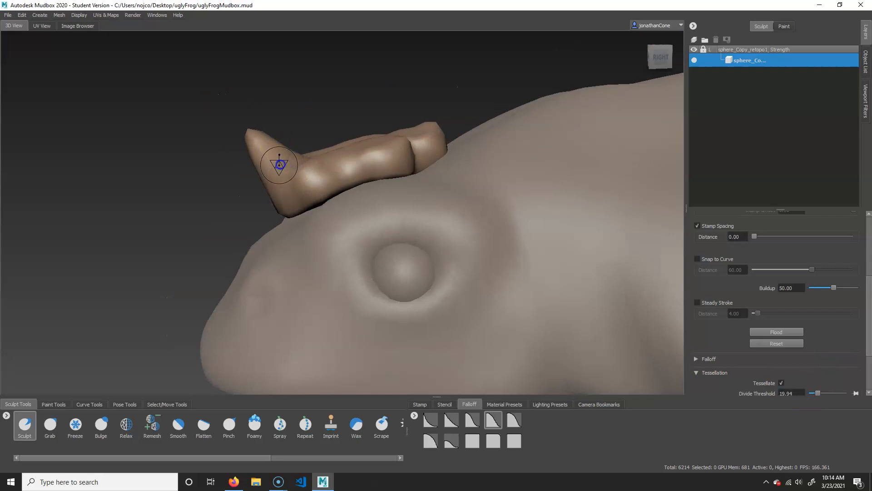
pyautogui.click(266, 191)
pyautogui.click(446, 273)
pyautogui.moveTo(288, 203); pyautogui.dragTo(278, 179)
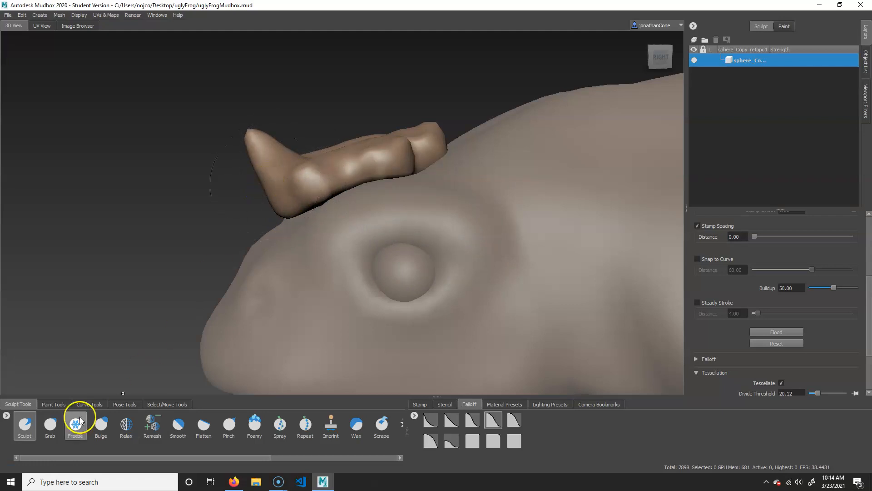
# Pull the hair piece's front horn upward into a taller point with the Grab tool
pyautogui.click(50, 425)
pyautogui.moveTo(266, 186)
pyautogui.mouseDown()
pyautogui.moveTo(245, 194)
pyautogui.moveTo(257, 111)
pyautogui.mouseUp()
pyautogui.moveTo(318, 168)
pyautogui.keyDown('alt'); pyautogui.mouseDown()
pyautogui.moveTo(322, 175)
pyautogui.moveTo(391, 184)
pyautogui.moveTo(356, 203)
pyautogui.moveTo(370, 203)
pyautogui.moveTo(468, 163)
pyautogui.moveTo(419, 175)
pyautogui.moveTo(535, 144)
pyautogui.moveTo(514, 153)
pyautogui.moveTo(458, 151)
pyautogui.mouseUp(); pyautogui.keyUp('alt')
# Sculpt a long raised ridge along the side of the hair piece with the resized Sculpt brush
pyautogui.scroll(3, 366, 195)
pyautogui.click(23, 430)
pyautogui.press('b')
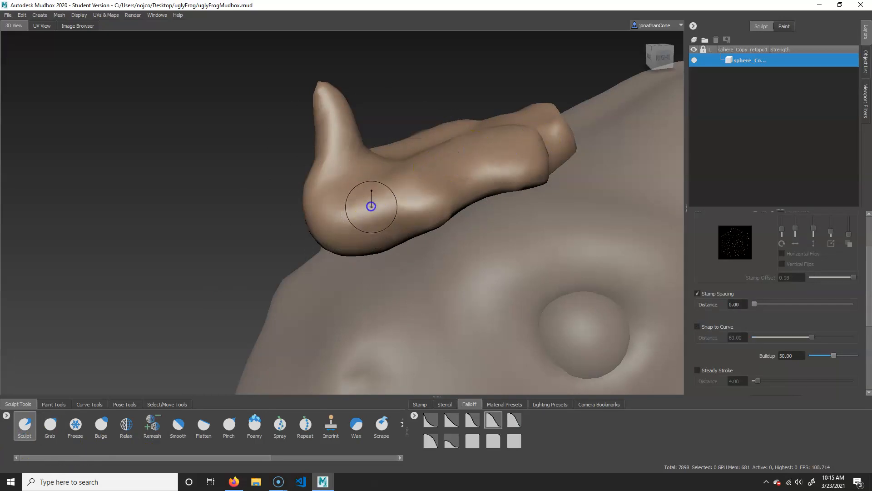
pyautogui.moveTo(343, 213)
pyautogui.mouseDown()
pyautogui.moveTo(442, 171)
pyautogui.moveTo(512, 156)
pyautogui.moveTo(374, 192)
pyautogui.moveTo(371, 206)
pyautogui.moveTo(421, 200)
pyautogui.mouseUp()
pyautogui.keyDown('alt'); pyautogui.moveTo(444, 204); pyautogui.dragTo(334, 216, button='right'); pyautogui.keyUp('alt')
pyautogui.keyDown('alt'); pyautogui.moveTo(334, 216); pyautogui.dragTo(403, 218); pyautogui.keyUp('alt')
pyautogui.keyDown('alt'); pyautogui.moveTo(403, 219); pyautogui.dragTo(412, 171, button='middle'); pyautogui.keyUp('alt')
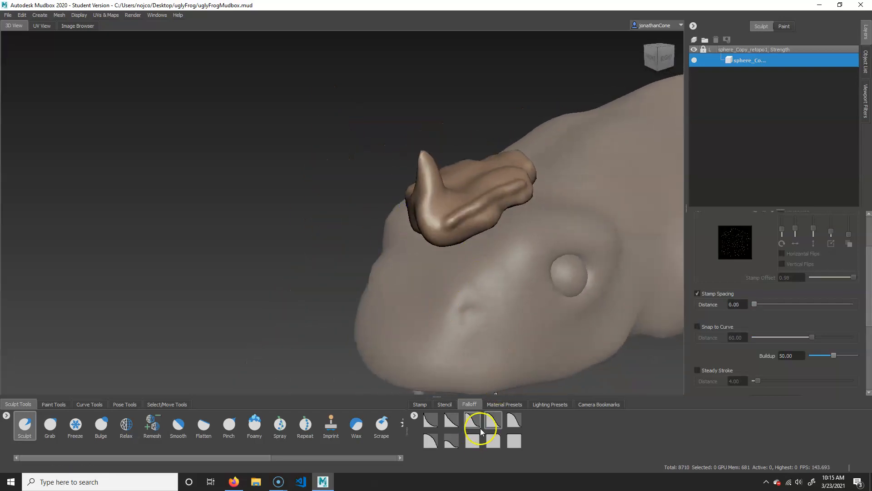
# Apply the vertical-streak stamp to the Sculpt brush and sculpt textured strands over the hair piece
pyautogui.click(420, 405)
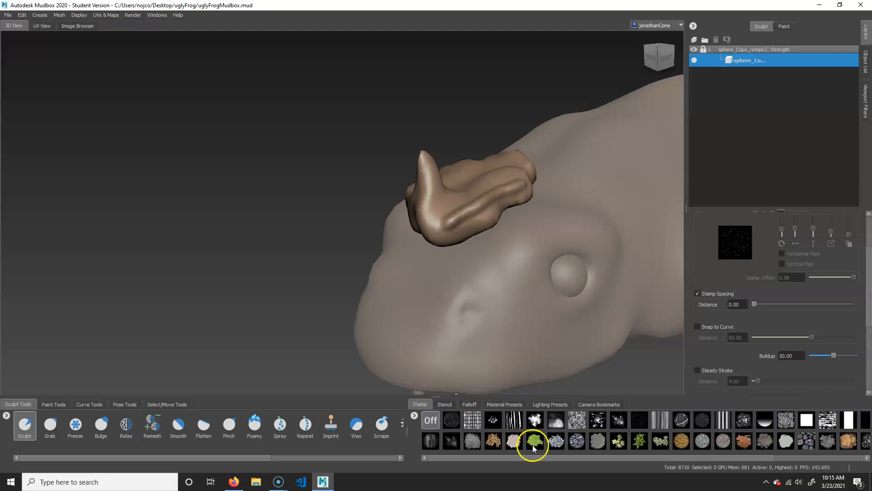
pyautogui.click(513, 424)
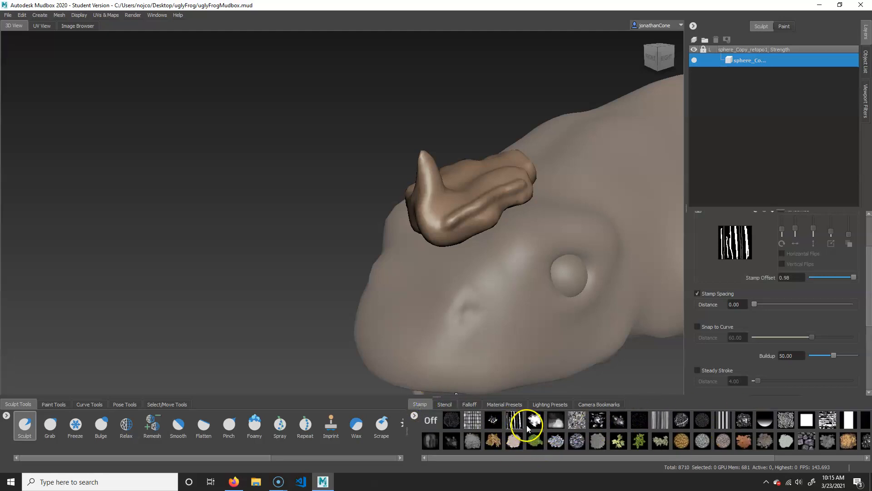
pyautogui.keyDown('alt'); pyautogui.moveTo(487, 219); pyautogui.dragTo(462, 235); pyautogui.keyUp('alt')
pyautogui.keyDown('alt'); pyautogui.moveTo(461, 235); pyautogui.dragTo(503, 235, button='right'); pyautogui.keyUp('alt')
pyautogui.keyDown('alt'); pyautogui.moveTo(502, 235); pyautogui.dragTo(475, 259, button='middle'); pyautogui.keyUp('alt')
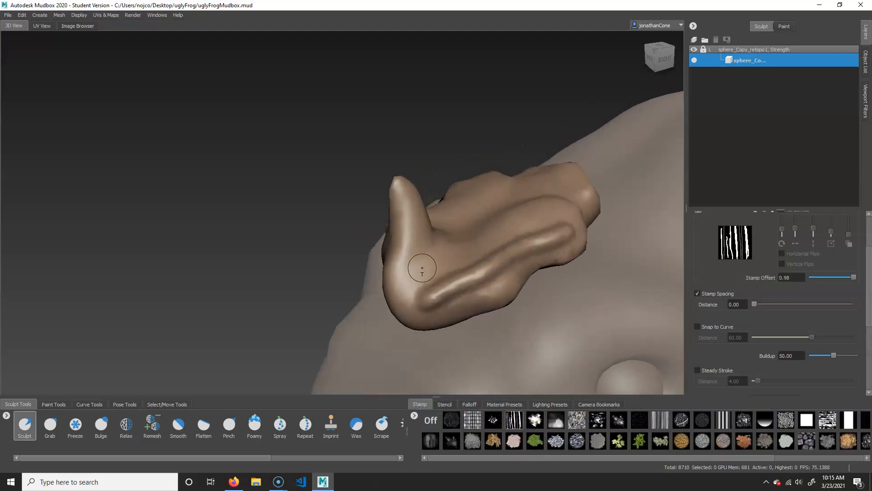
pyautogui.moveTo(429, 284)
pyautogui.mouseDown()
pyautogui.moveTo(509, 238)
pyautogui.moveTo(457, 251)
pyautogui.moveTo(469, 216)
pyautogui.moveTo(491, 195)
pyautogui.moveTo(479, 195)
pyautogui.moveTo(517, 261)
pyautogui.mouseUp()
pyautogui.keyDown('alt'); pyautogui.moveTo(575, 258); pyautogui.dragTo(561, 207); pyautogui.keyUp('alt')
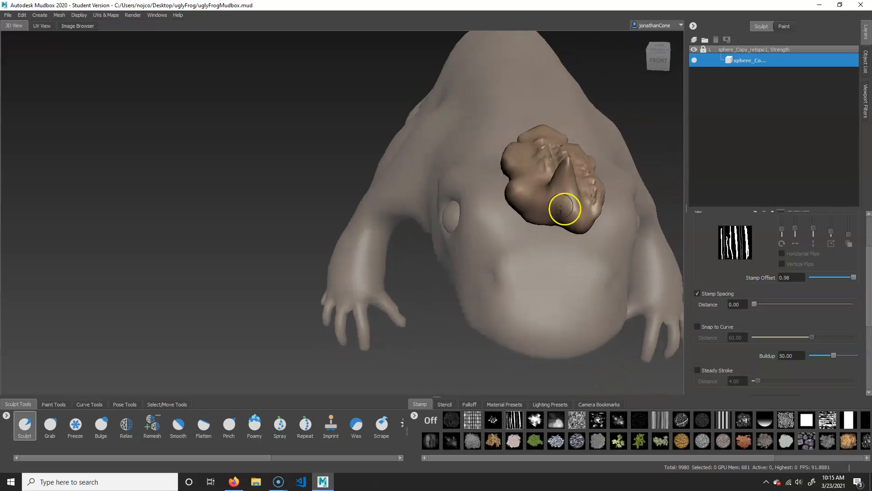
pyautogui.moveTo(607, 232)
pyautogui.keyDown('alt'); pyautogui.mouseDown()
pyautogui.moveTo(489, 220)
pyautogui.moveTo(385, 234)
pyautogui.moveTo(374, 210)
pyautogui.moveTo(442, 181)
pyautogui.moveTo(441, 242)
pyautogui.moveTo(350, 247)
pyautogui.moveTo(428, 286)
pyautogui.mouseUp(); pyautogui.keyUp('alt')
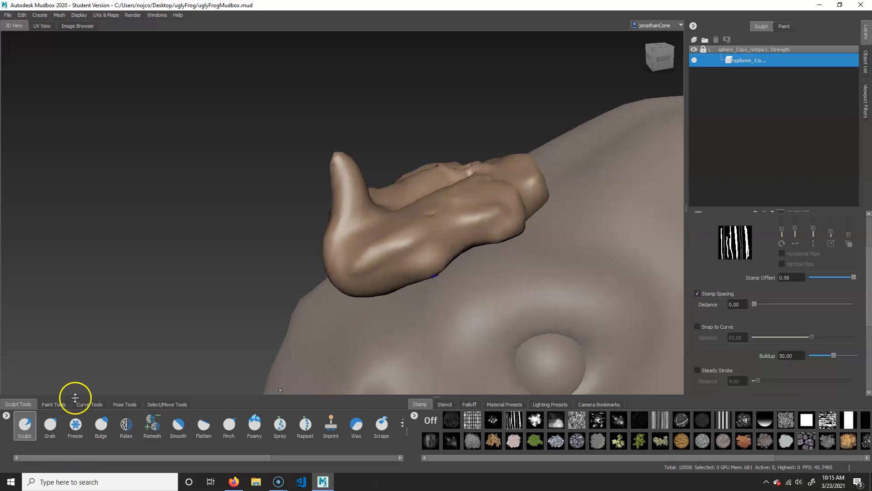
# With the stamp turned off, sculpt a bump on the hair piece's lower edge and pull it out into a spike with Grab
pyautogui.click(431, 420)
pyautogui.moveTo(359, 286)
pyautogui.mouseDown()
pyautogui.moveTo(437, 274)
pyautogui.moveTo(415, 305)
pyautogui.mouseUp()
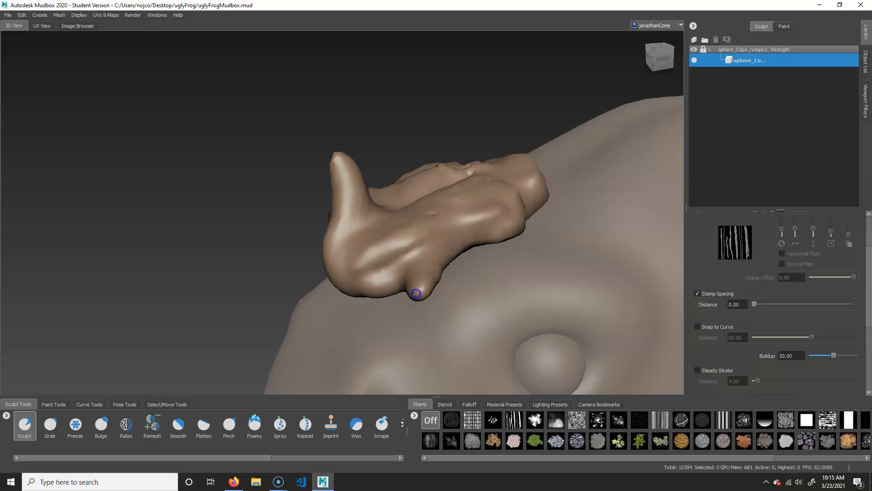
pyautogui.click(50, 425)
pyautogui.moveTo(417, 297)
pyautogui.mouseDown()
pyautogui.moveTo(420, 326)
pyautogui.moveTo(457, 353)
pyautogui.moveTo(421, 289)
pyautogui.moveTo(468, 347)
pyautogui.mouseUp()
pyautogui.moveTo(426, 264)
pyautogui.keyDown('alt'); pyautogui.mouseDown()
pyautogui.moveTo(493, 305)
pyautogui.moveTo(527, 257)
pyautogui.moveTo(403, 296)
pyautogui.moveTo(397, 248)
pyautogui.moveTo(432, 275)
pyautogui.moveTo(402, 262)
pyautogui.mouseUp(); pyautogui.keyUp('alt')
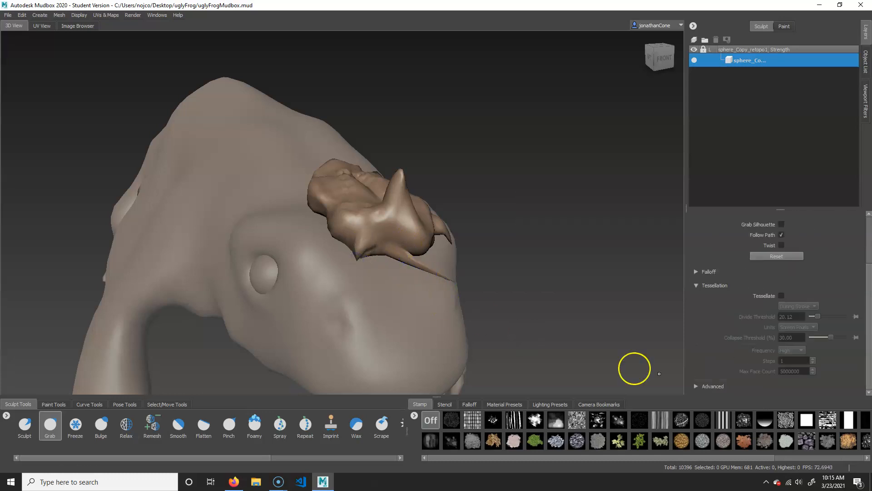
pyautogui.moveTo(360, 232)
pyautogui.keyDown('shift'); pyautogui.mouseDown()
pyautogui.moveTo(358, 253)
pyautogui.moveTo(409, 273)
pyautogui.moveTo(347, 259)
pyautogui.moveTo(510, 241)
pyautogui.moveTo(304, 247)
pyautogui.moveTo(407, 244)
pyautogui.moveTo(360, 258)
pyautogui.moveTo(397, 266)
pyautogui.mouseUp(); pyautogui.keyUp('shift')
pyautogui.moveTo(343, 214)
pyautogui.keyDown('alt'); pyautogui.mouseDown()
pyautogui.moveTo(505, 218)
pyautogui.moveTo(390, 219)
pyautogui.moveTo(423, 197)
pyautogui.moveTo(378, 218)
pyautogui.moveTo(495, 212)
pyautogui.moveTo(429, 198)
pyautogui.mouseUp(); pyautogui.keyUp('alt')
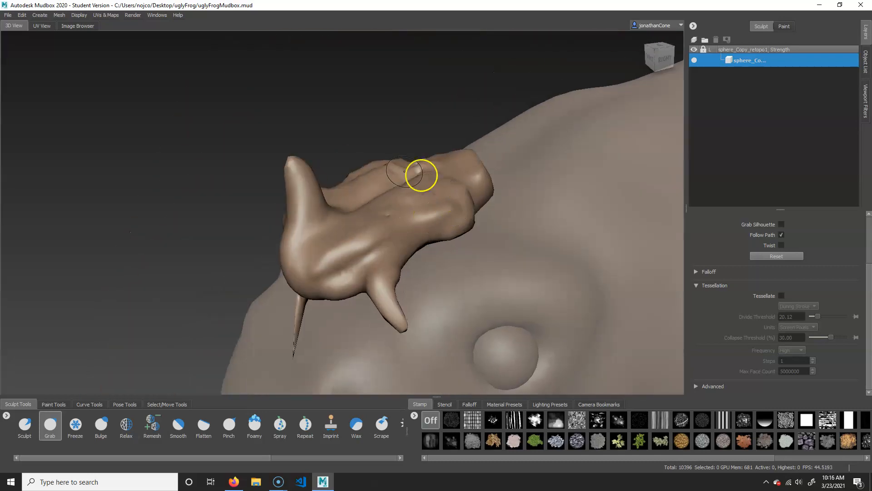
# Unlock the uglyFrogToMaya frog body mesh and make it the active sculpting target
pyautogui.moveTo(464, 155)
pyautogui.mouseDown()
pyautogui.moveTo(485, 181)
pyautogui.moveTo(417, 240)
pyautogui.moveTo(537, 238)
pyautogui.moveTo(444, 198)
pyautogui.moveTo(332, 195)
pyautogui.mouseUp()
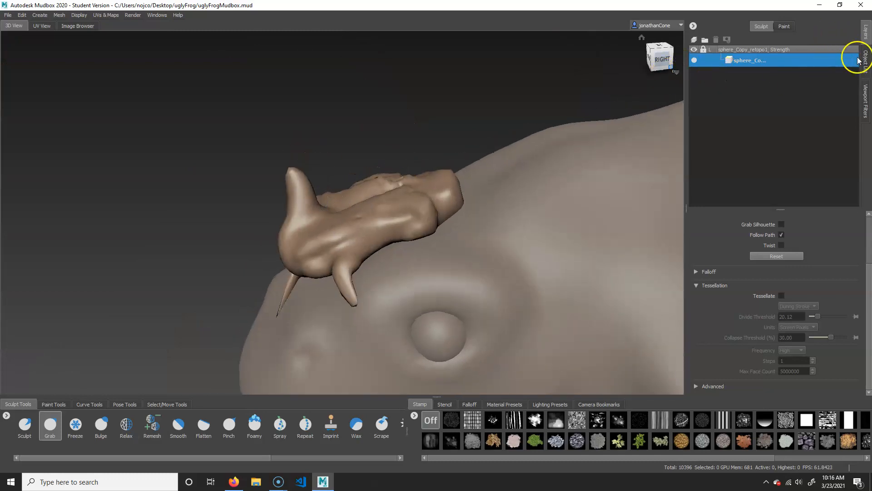
pyautogui.click(861, 60)
pyautogui.click(707, 152)
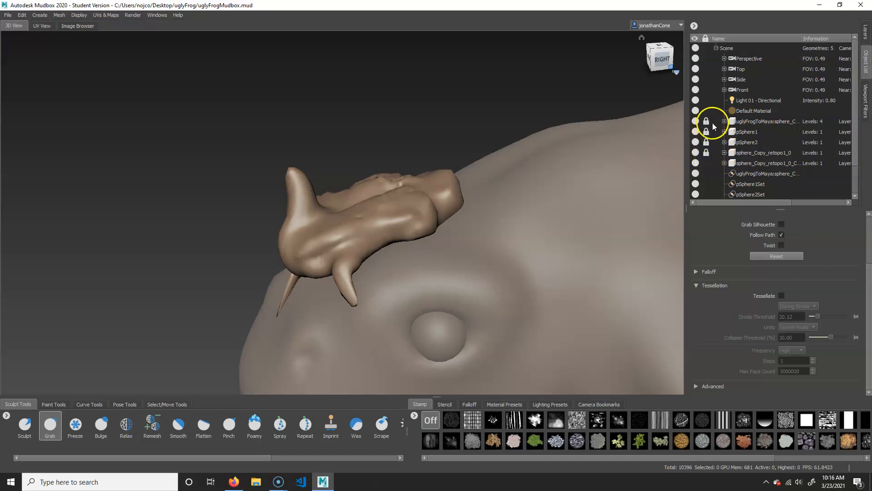
pyautogui.click(755, 121)
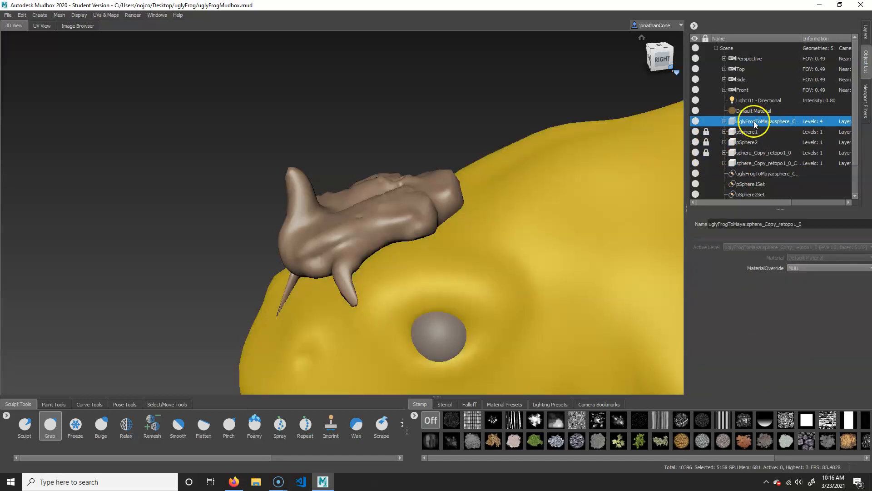
pyautogui.click(757, 119)
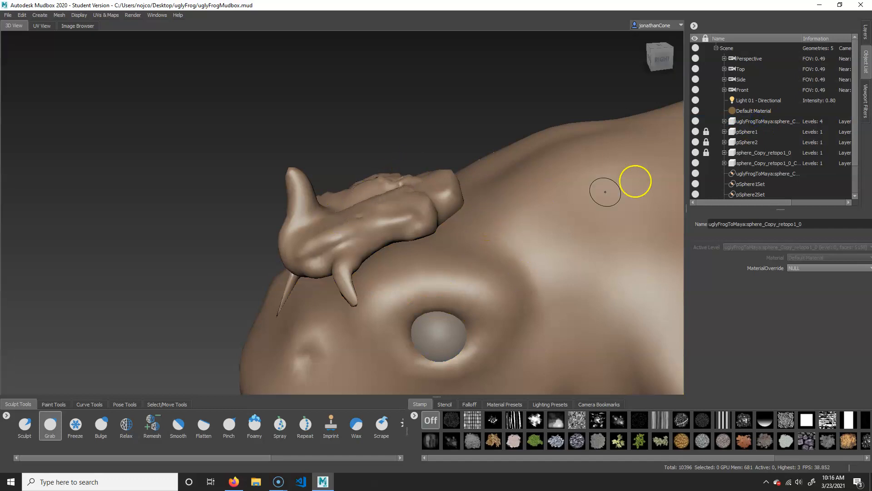
# Show the frog body's sculpt layers and raise the mesh to subdivision level 3 to make the silhouette layer sculptable
pyautogui.click(866, 32)
pyautogui.keyDown('alt'); pyautogui.moveTo(405, 210); pyautogui.dragTo(488, 195); pyautogui.keyUp('alt')
pyautogui.moveTo(445, 146)
pyautogui.keyDown('alt'); pyautogui.mouseDown(button='right')
pyautogui.moveTo(426, 218)
pyautogui.moveTo(412, 223)
pyautogui.mouseUp(button='right'); pyautogui.keyUp('alt')
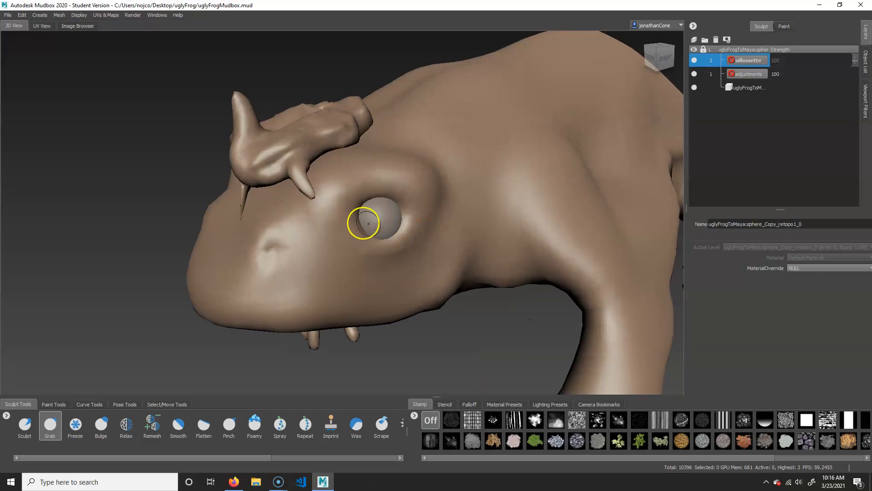
pyautogui.moveTo(377, 238); pyautogui.dragTo(379, 247)
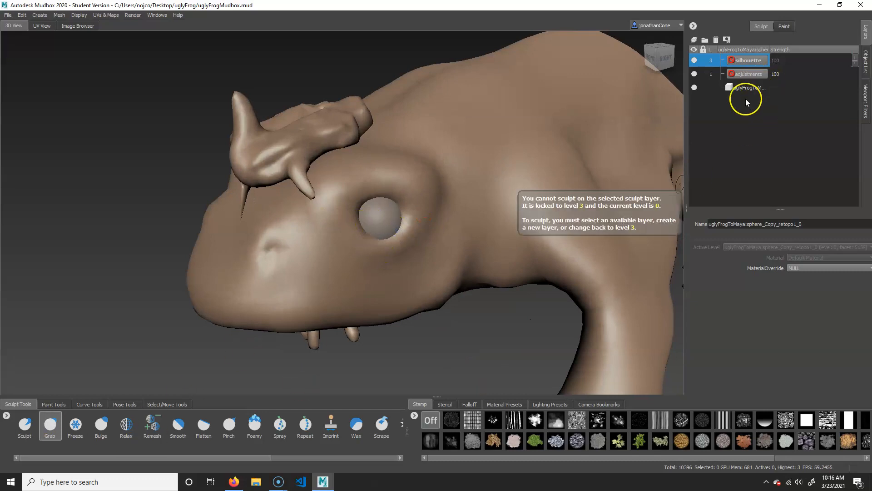
pyautogui.press('pageup')
pyautogui.press('pageup')
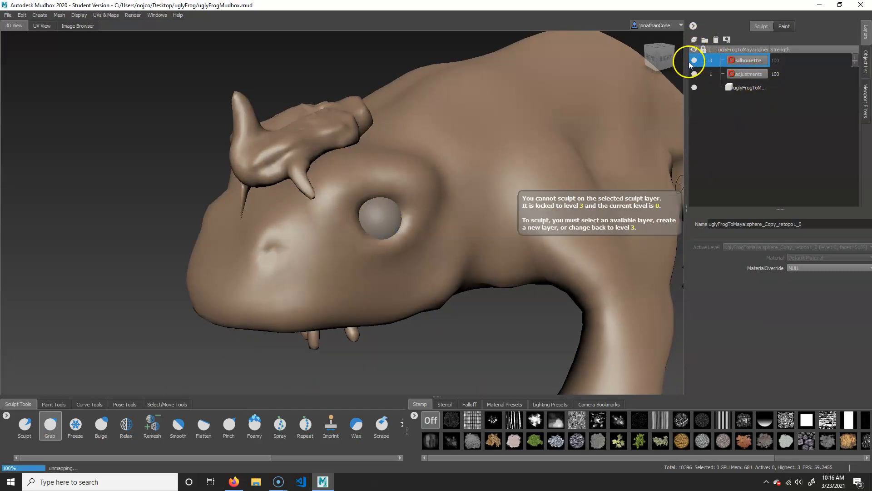
pyautogui.press('pageup')
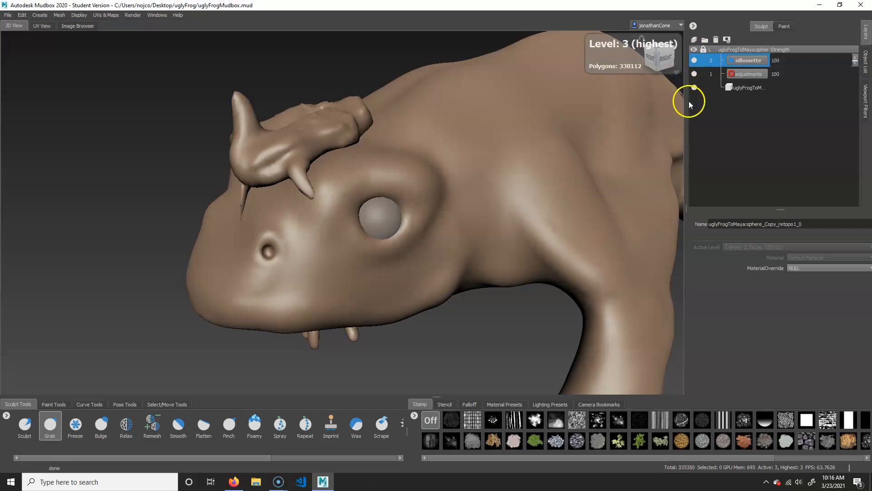
# With tessellation turned off for the Sculpt brush, build up fleshy lower and upper eyelids around the frog's eye
pyautogui.click(24, 432)
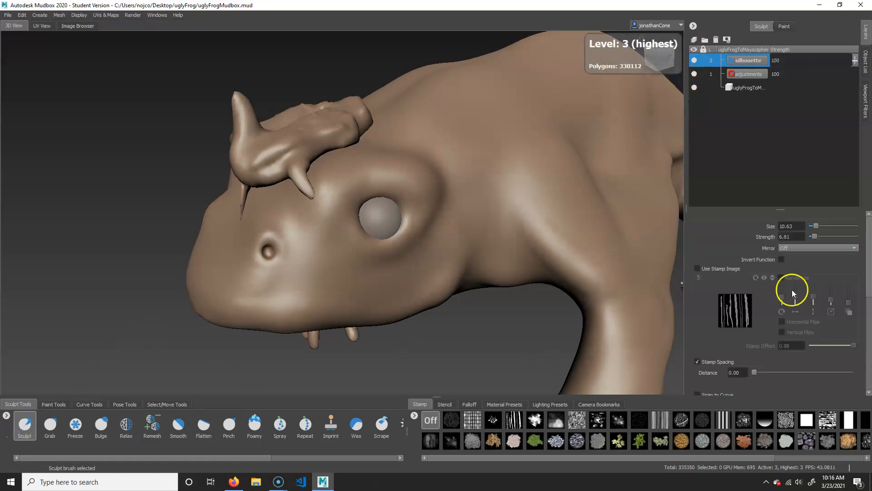
pyautogui.scroll(-5, 792, 290)
pyautogui.click(781, 306)
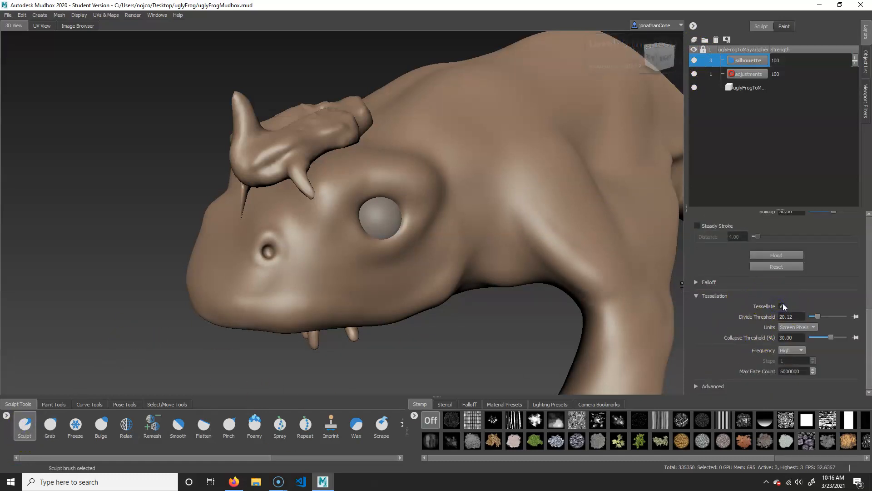
pyautogui.keyDown('alt'); pyautogui.moveTo(341, 269); pyautogui.dragTo(404, 261, button='right'); pyautogui.keyUp('alt')
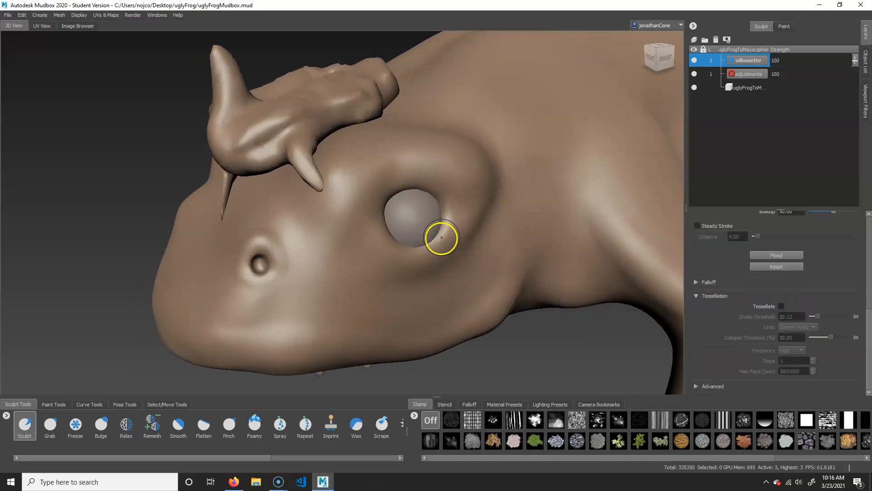
pyautogui.moveTo(442, 237)
pyautogui.mouseDown()
pyautogui.moveTo(415, 247)
pyautogui.moveTo(450, 244)
pyautogui.moveTo(419, 241)
pyautogui.moveTo(433, 235)
pyautogui.mouseUp()
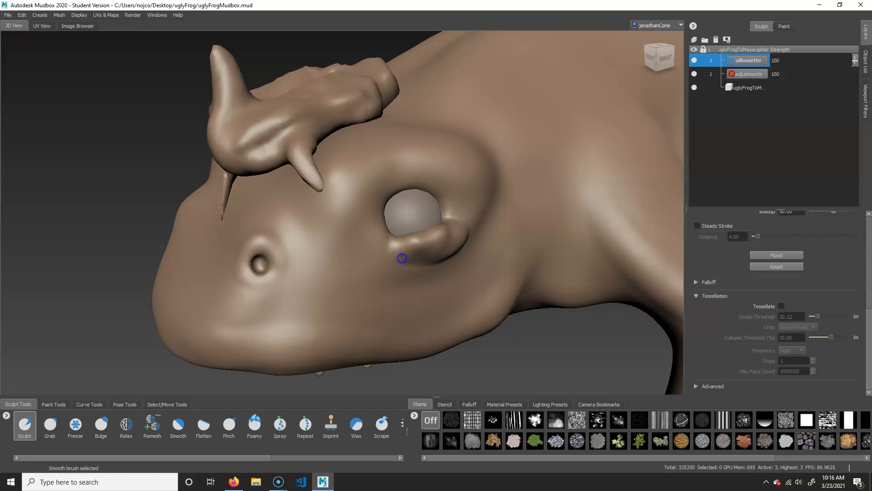
pyautogui.moveTo(428, 179); pyautogui.dragTo(386, 195)
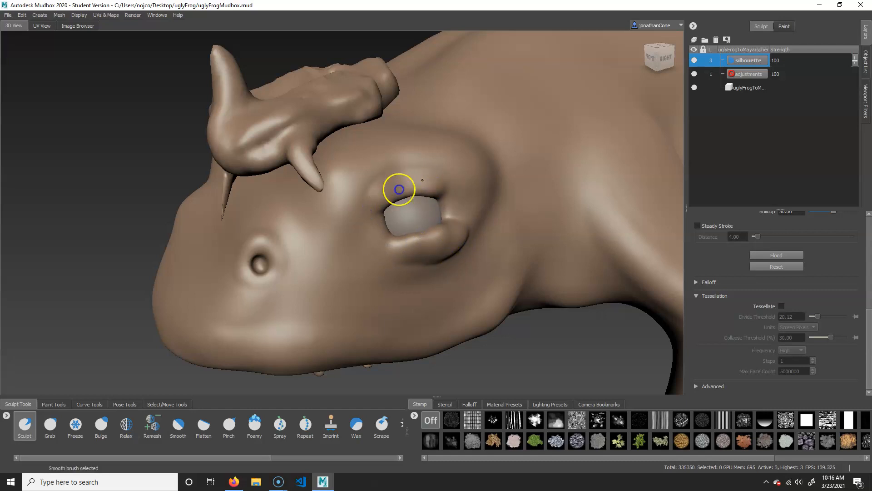
# Examine the sculpted eyelids, the hair piece and the whole frog from the side and front
pyautogui.keyDown('alt'); pyautogui.moveTo(486, 277); pyautogui.dragTo(428, 268, button='right'); pyautogui.keyUp('alt')
pyautogui.keyDown('alt'); pyautogui.moveTo(427, 269); pyautogui.dragTo(448, 259); pyautogui.keyUp('alt')
pyautogui.keyDown('alt'); pyautogui.moveTo(448, 259); pyautogui.dragTo(352, 234, button='right'); pyautogui.keyUp('alt')
pyautogui.keyDown('alt'); pyautogui.moveTo(352, 234); pyautogui.dragTo(382, 244); pyautogui.keyUp('alt')
pyautogui.keyDown('alt'); pyautogui.moveTo(382, 244); pyautogui.dragTo(332, 236, button='right'); pyautogui.keyUp('alt')
pyautogui.keyDown('alt'); pyautogui.moveTo(455, 268); pyautogui.dragTo(403, 253); pyautogui.keyUp('alt')
pyautogui.keyDown('alt'); pyautogui.moveTo(338, 171); pyautogui.dragTo(401, 187); pyautogui.keyUp('alt')
pyautogui.keyDown('alt'); pyautogui.moveTo(401, 187); pyautogui.dragTo(487, 204, button='right'); pyautogui.keyUp('alt')
pyautogui.keyDown('alt'); pyautogui.moveTo(487, 205); pyautogui.dragTo(377, 209); pyautogui.keyUp('alt')
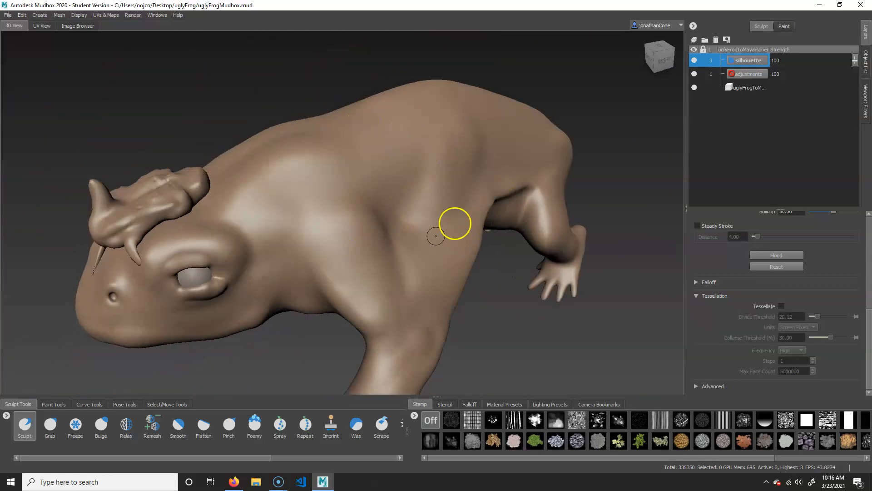
pyautogui.keyDown('alt'); pyautogui.moveTo(389, 243); pyautogui.dragTo(432, 247); pyautogui.keyUp('alt')
pyautogui.keyDown('alt'); pyautogui.moveTo(432, 247); pyautogui.dragTo(343, 231, button='right'); pyautogui.keyUp('alt')
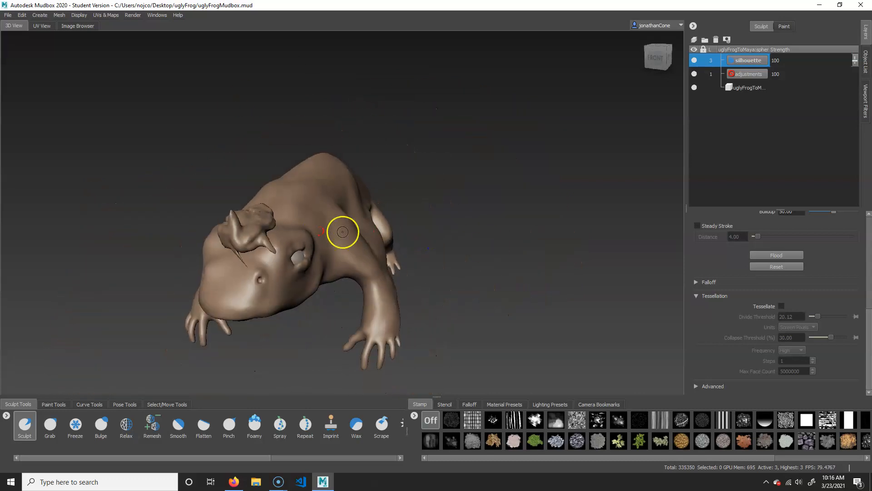
pyautogui.keyDown('alt'); pyautogui.moveTo(343, 232); pyautogui.dragTo(391, 232, button='middle'); pyautogui.keyUp('alt')
pyautogui.keyDown('alt'); pyautogui.moveTo(391, 232); pyautogui.dragTo(426, 256, button='right'); pyautogui.keyUp('alt')
pyautogui.keyDown('alt'); pyautogui.moveTo(426, 256); pyautogui.dragTo(393, 226); pyautogui.keyUp('alt')
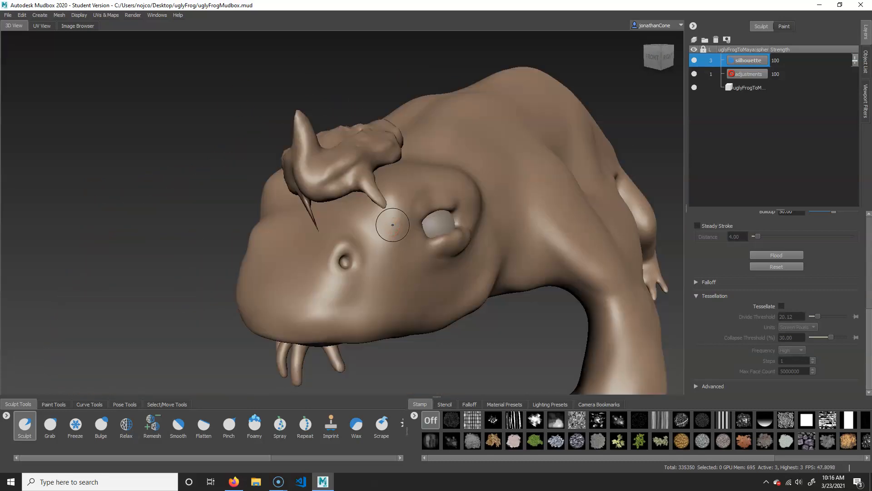